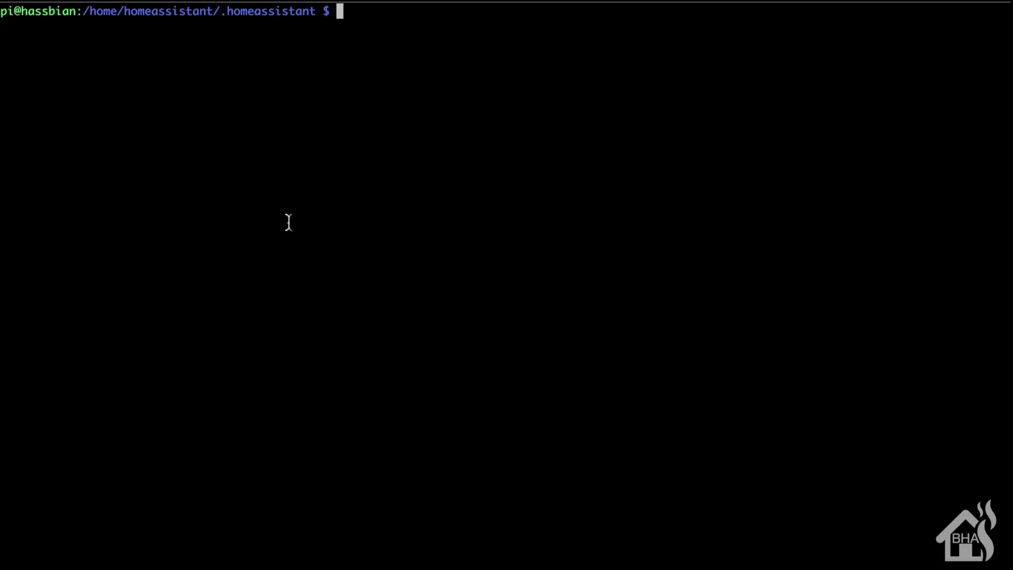
Step: Install the amazon-dash Python package and its dependencies with sudo pip install amazon-dash
{"action": "type", "text": "s"}
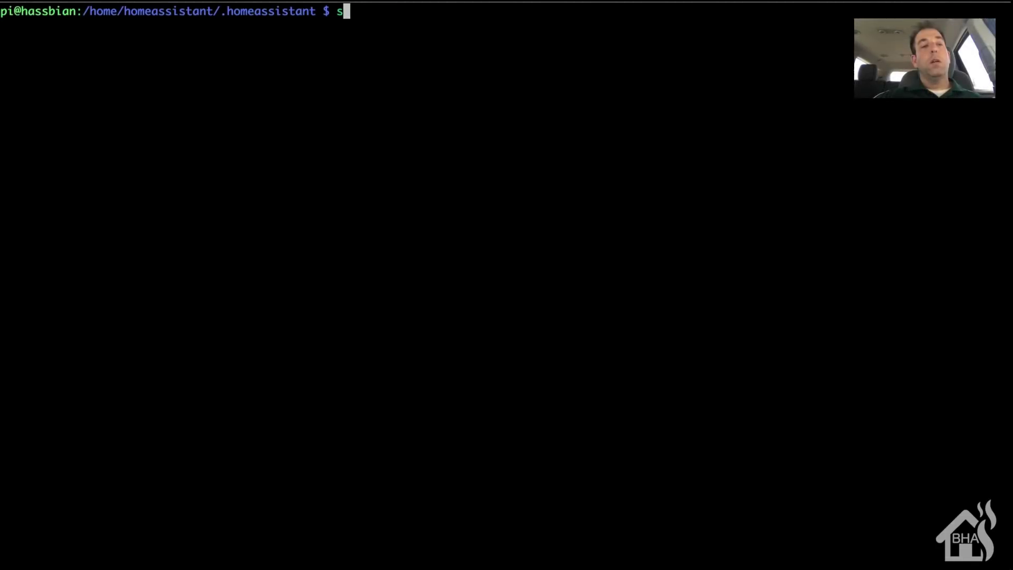
{"action": "type", "text": "udo p"}
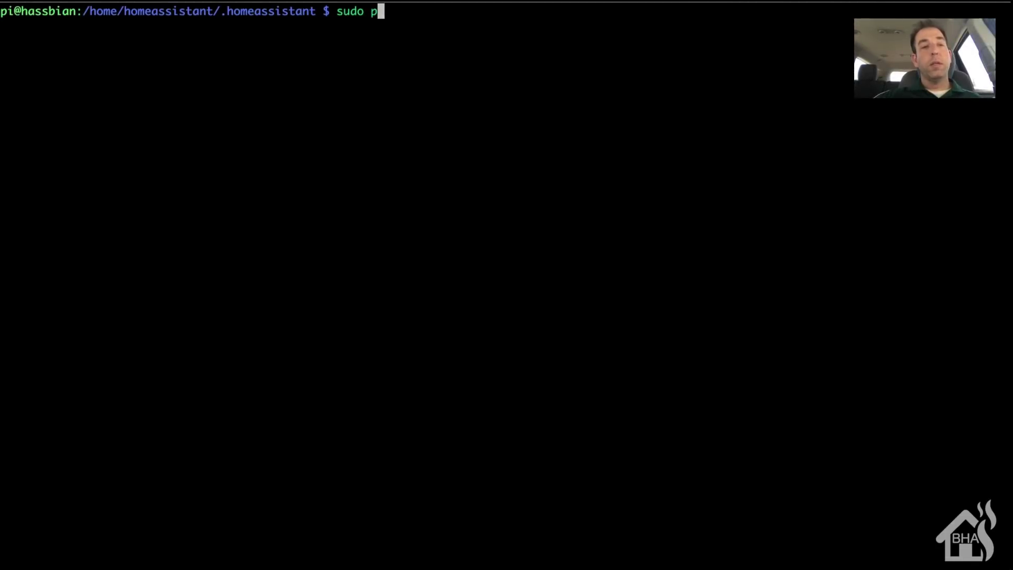
{"action": "type", "text": "ip inst"}
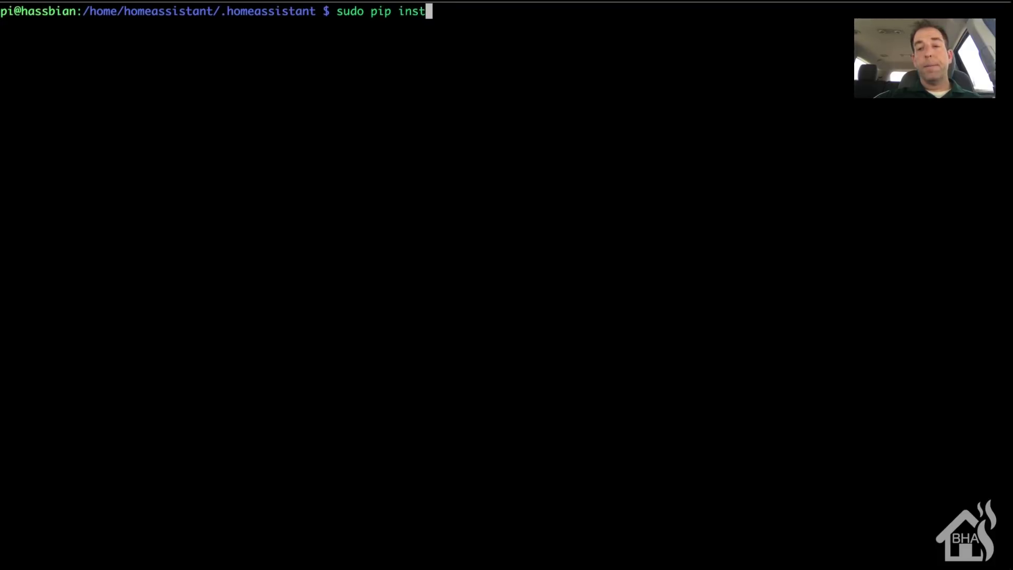
{"action": "type", "text": "all am"}
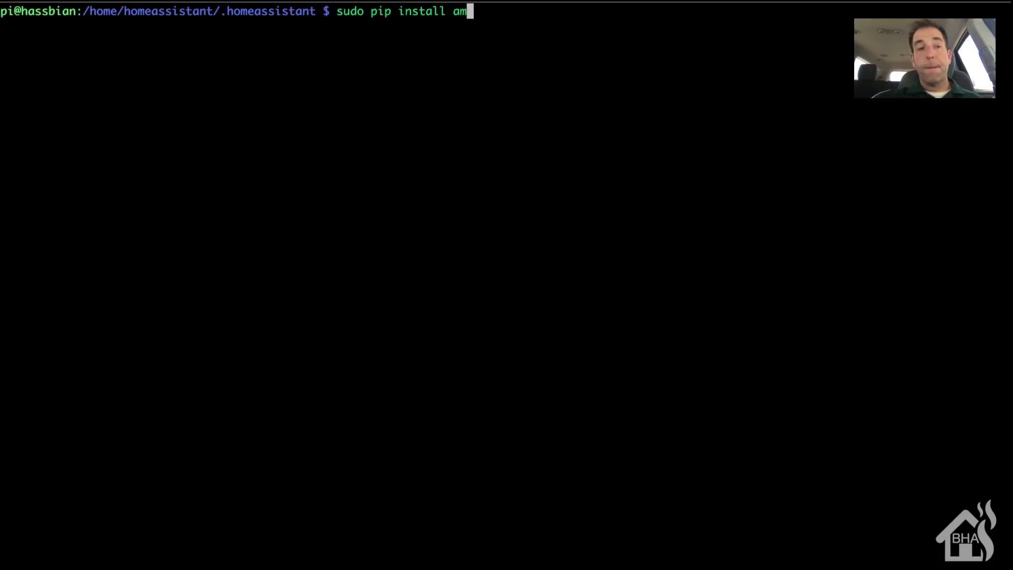
{"action": "type", "text": "azon-dash"}
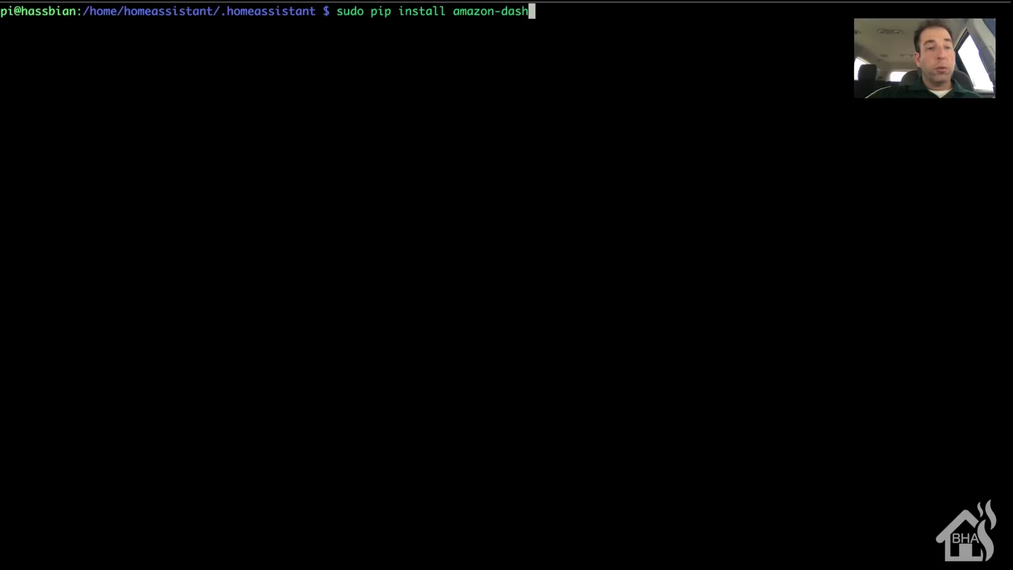
{"action": "key", "text": "Return"}
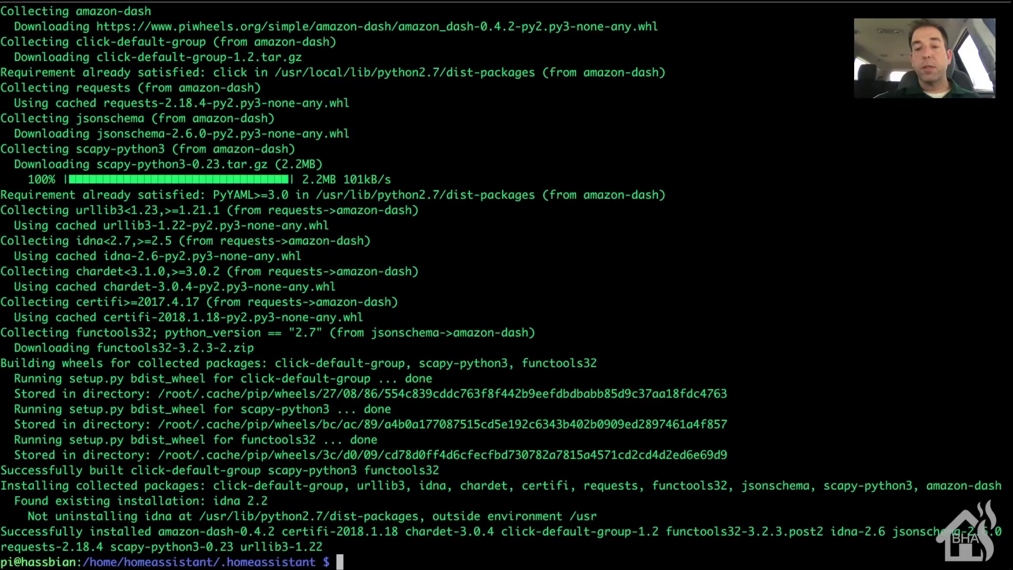
Step: Run sudo python -m amazon_dash.install to set up the amazon-dash config and systemd service
{"action": "type", "text": "sudo python"}
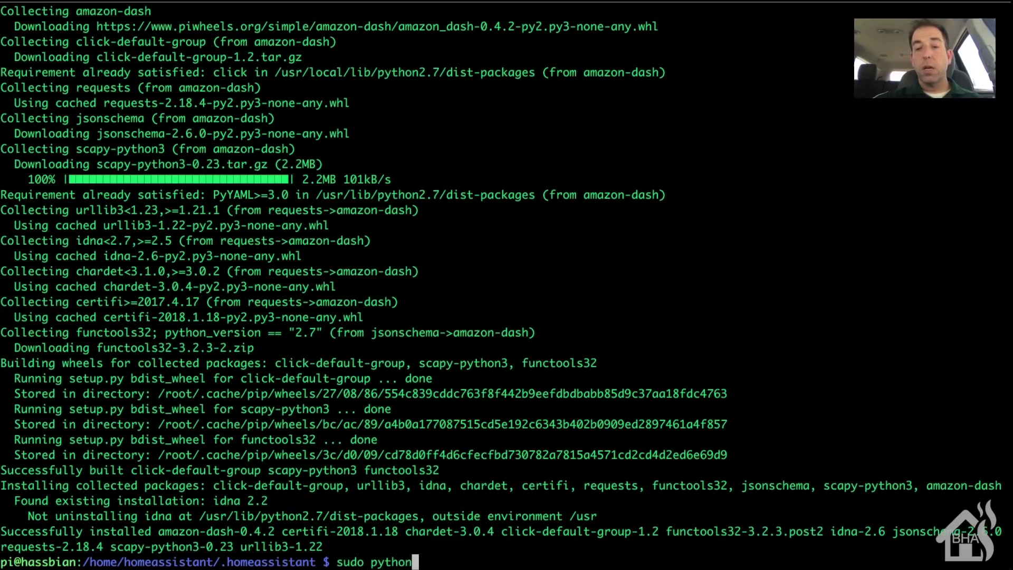
{"action": "type", "text": " -m a"}
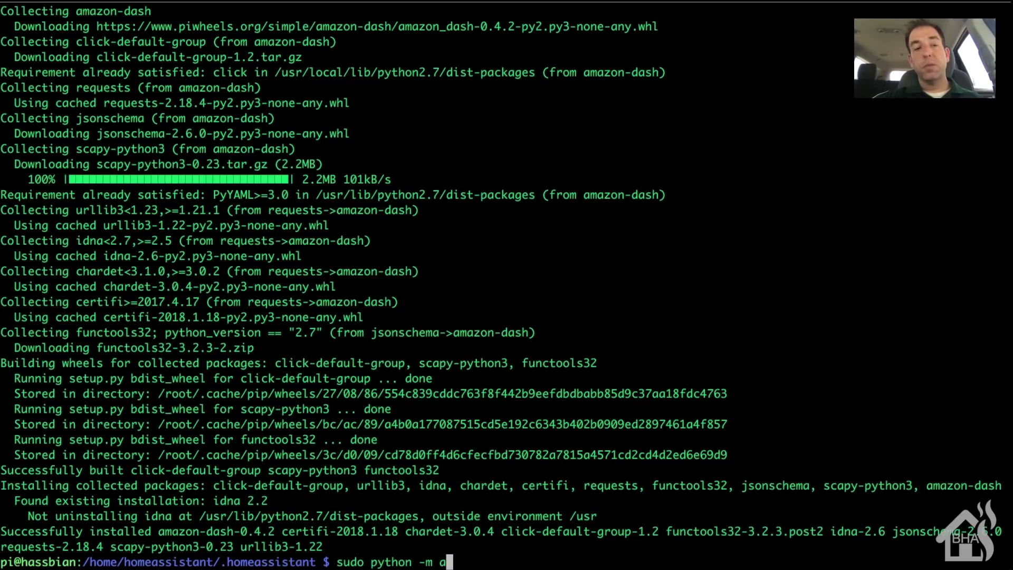
{"action": "type", "text": "mazon-das"}
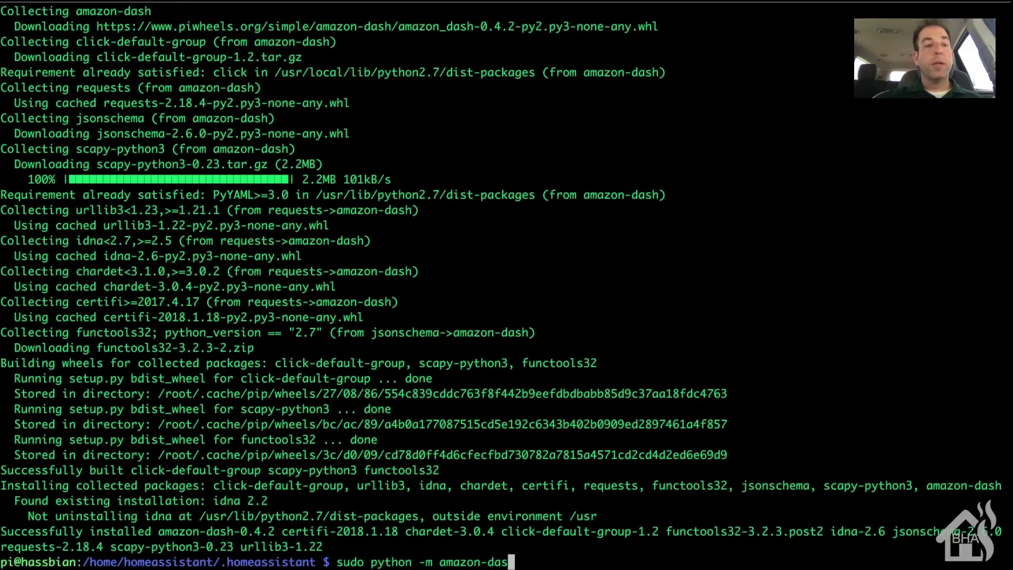
{"action": "key", "text": "BackSpace"}
{"action": "key", "text": "BackSpace"}
{"action": "key", "text": "BackSpace"}
{"action": "key", "text": "BackSpace"}
{"action": "type", "text": "_d"}
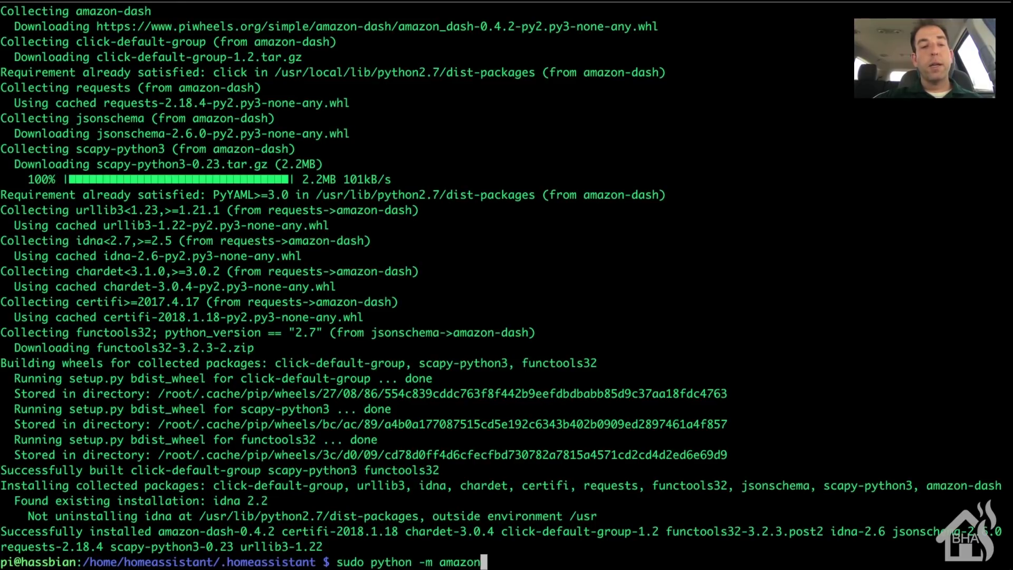
{"action": "type", "text": "ash"}
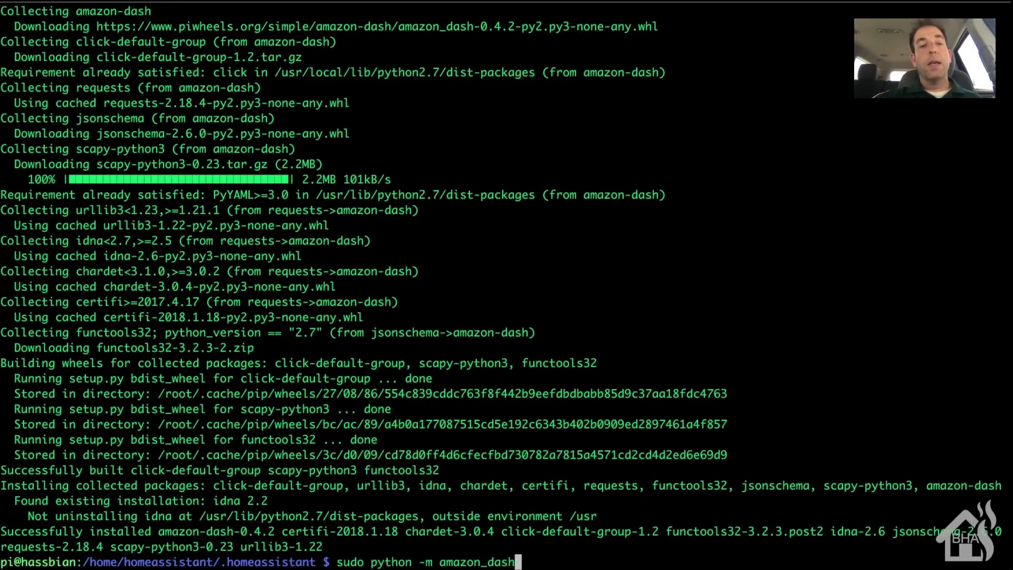
{"action": "type", "text": ".install"}
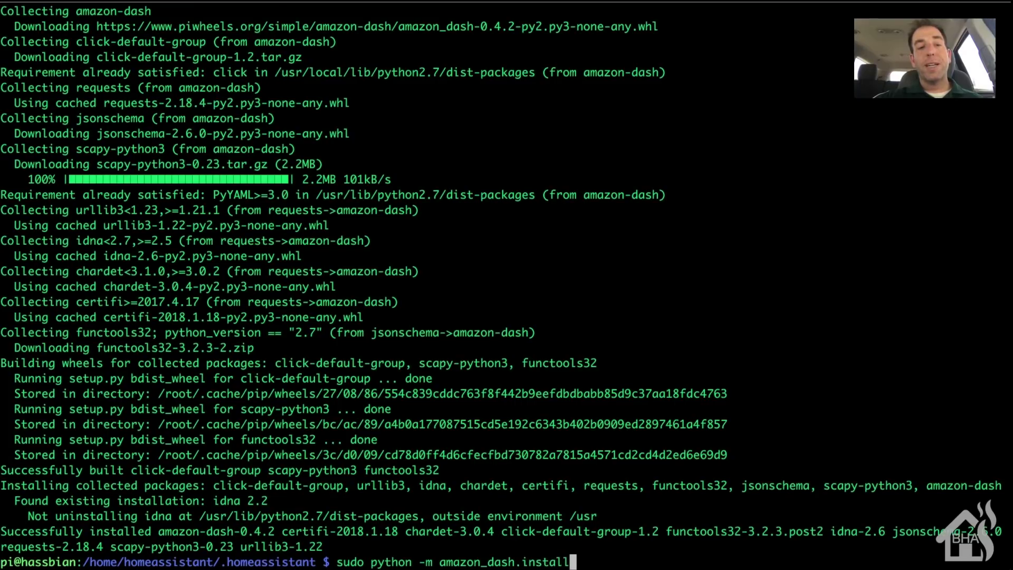
{"action": "key", "text": "Return"}
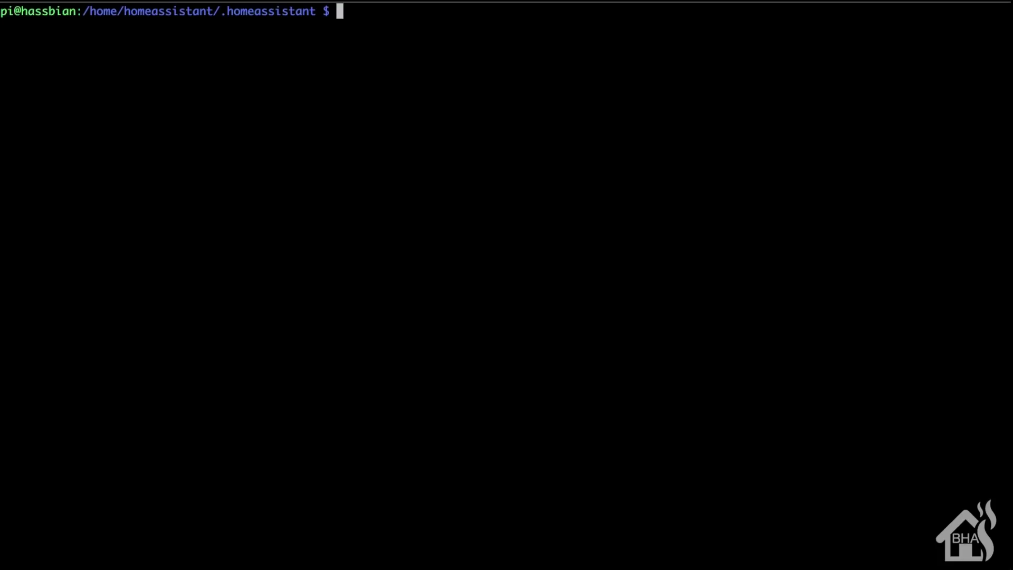
Step: Open script_configs/test.yaml in Vim as root, positioned at the end of the file
{"action": "type", "text": "sudo"}
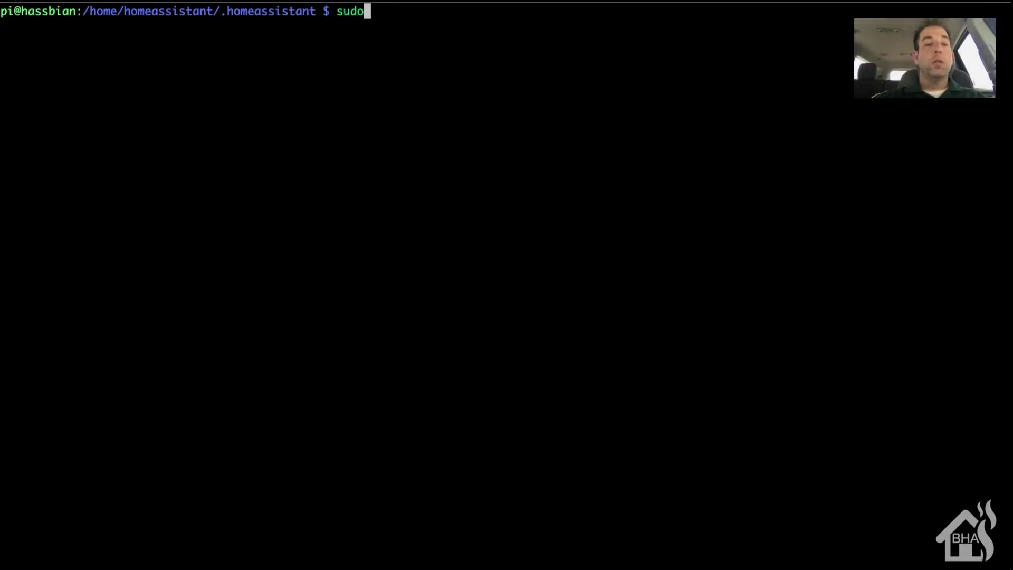
{"action": "type", "text": " vim"}
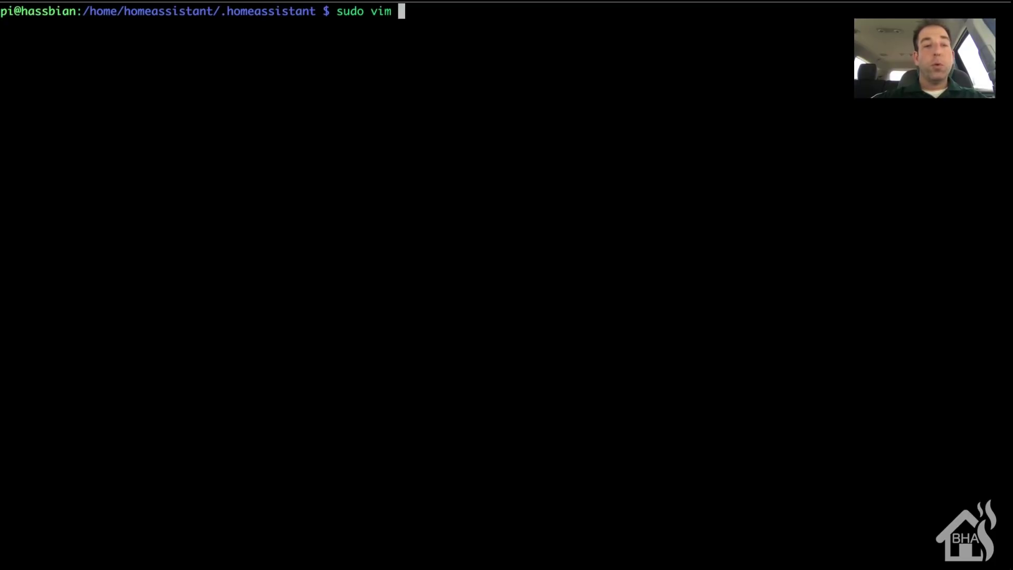
{"action": "type", "text": "script_configs/"}
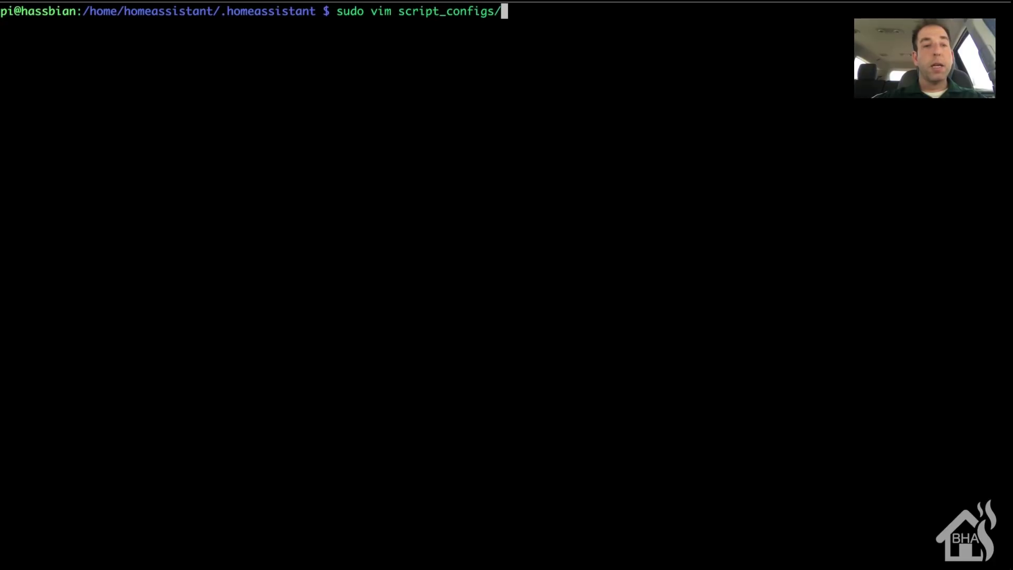
{"action": "type", "text": "test"}
{"action": "key", "text": "Tab"}
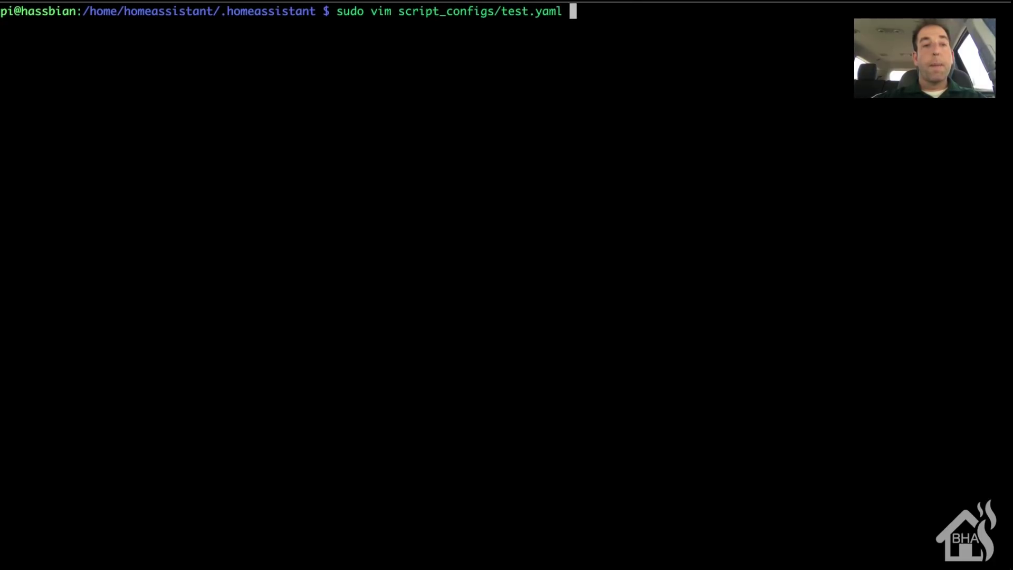
{"action": "key", "text": "Return"}
{"action": "key", "text": "shift+g"}
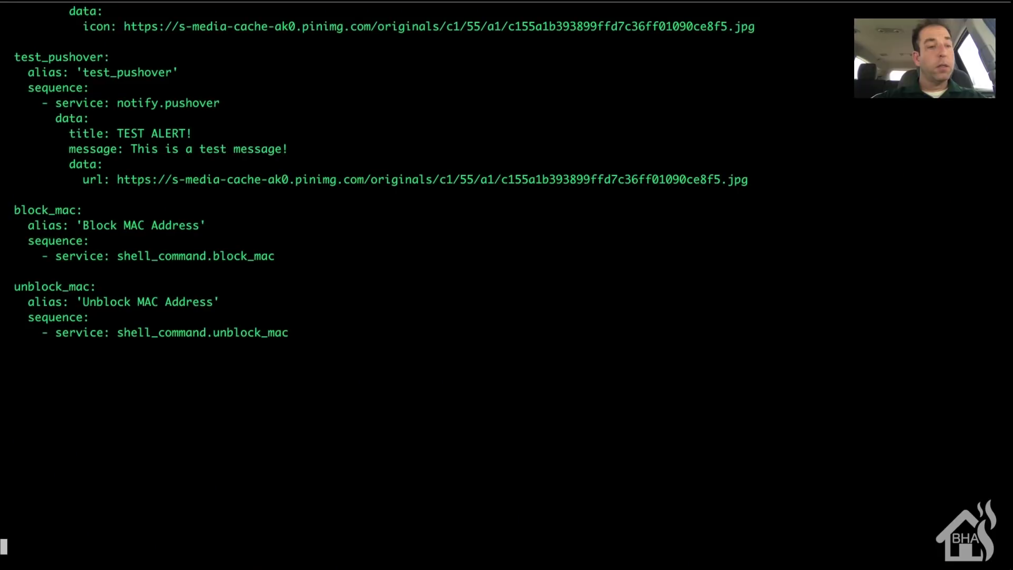
{"action": "key", "text": "k"}
{"action": "key", "text": "k"}
{"action": "key", "text": "k"}
{"action": "key", "text": "k"}
{"action": "key", "text": "k"}
{"action": "key", "text": "k"}
{"action": "key", "text": "k"}
{"action": "key", "text": "k"}
{"action": "key", "text": "k"}
{"action": "key", "text": "k"}
{"action": "key", "text": "k"}
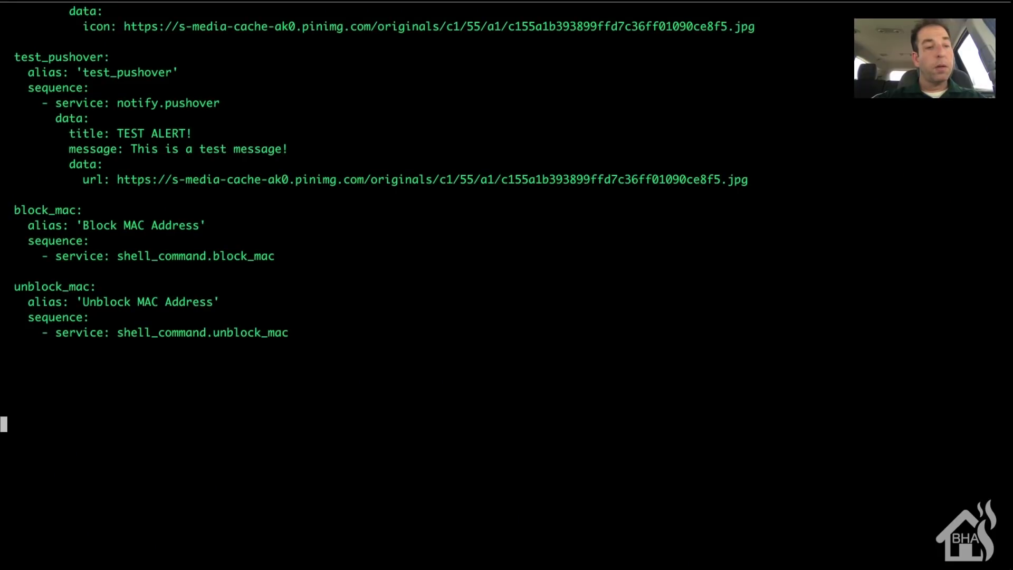
Step: Add a dash_notification script with alias 'Dash Test Notification' and a sequence: section
{"action": "type", "text": "ki "}
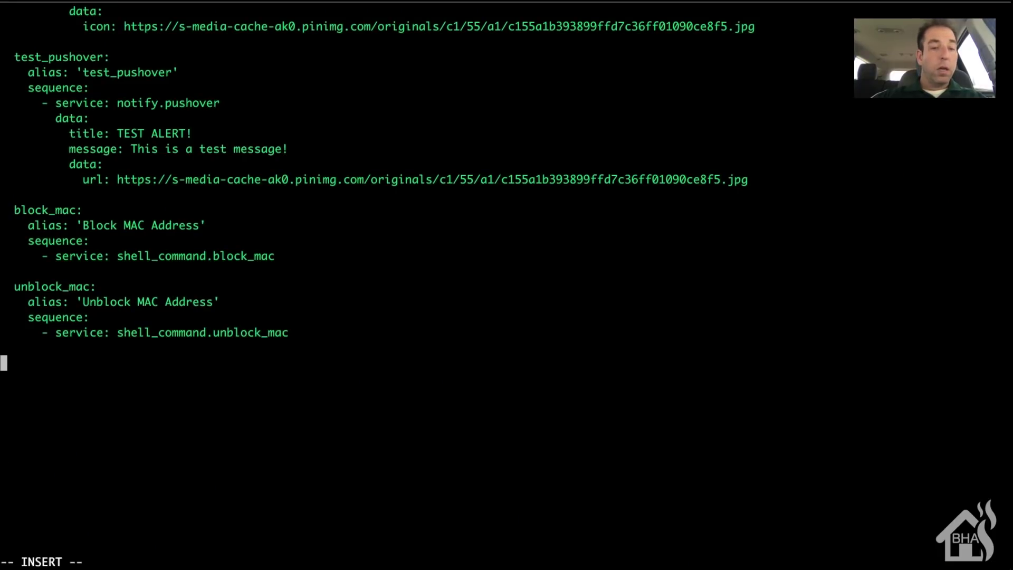
{"action": "type", "text": " das"}
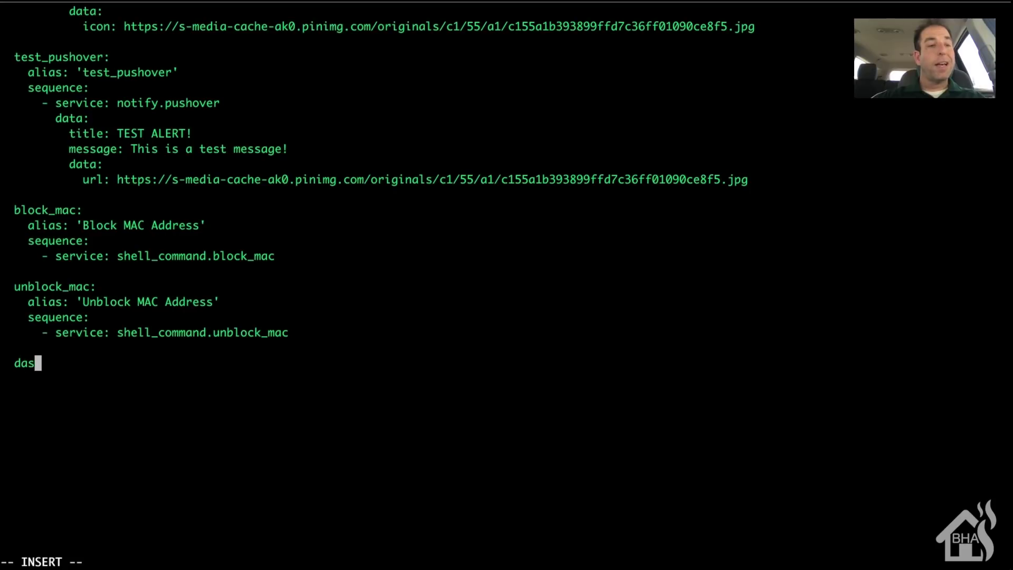
{"action": "type", "text": "h_notif"}
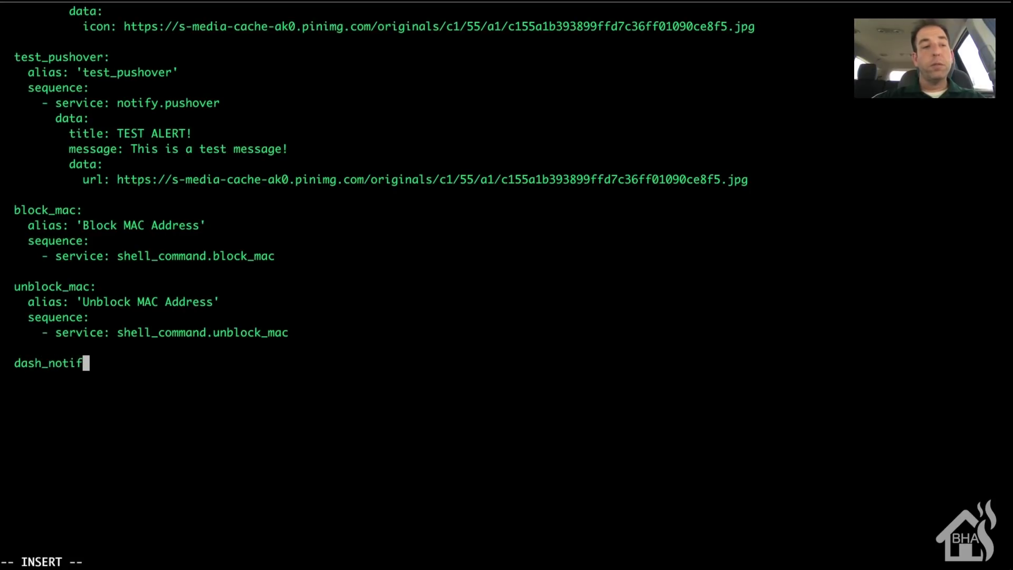
{"action": "type", "text": "ication"}
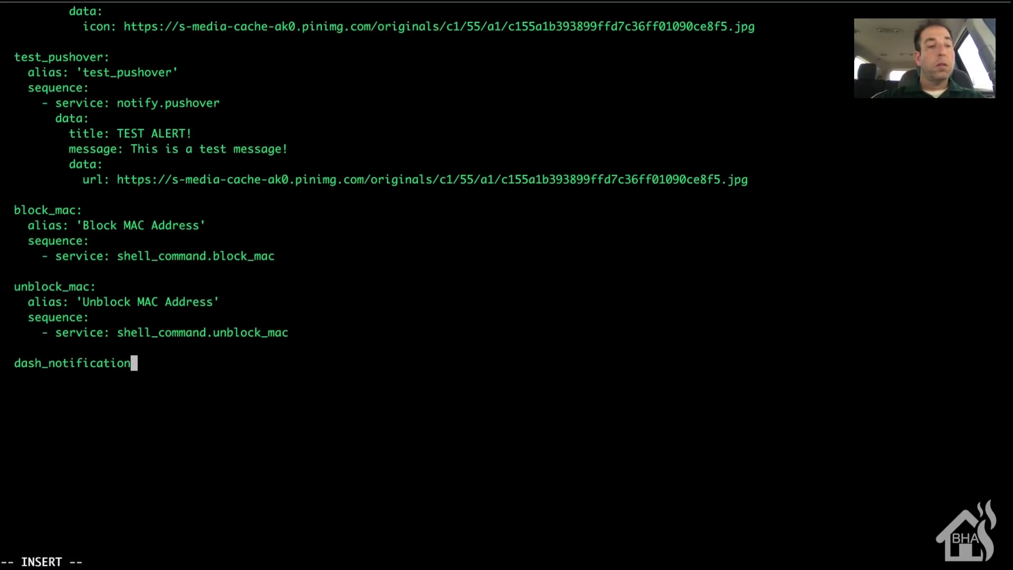
{"action": "type", "text": ":"}
{"action": "key", "text": "Return"}
{"action": "type", "text": "a;ias"}
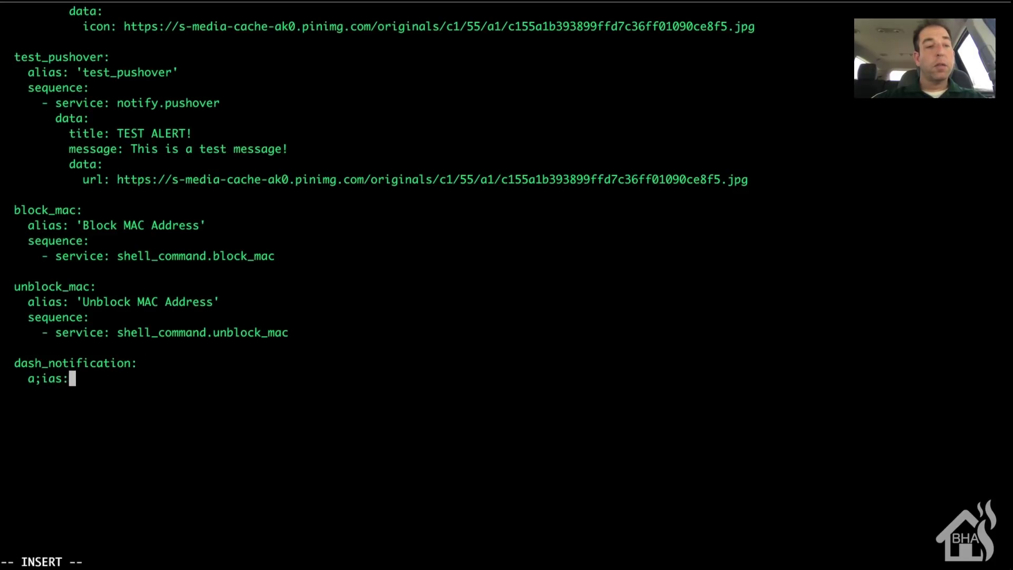
{"action": "key", "text": "BackSpace"}
{"action": "key", "text": "BackSpace"}
{"action": "key", "text": "BackSpace"}
{"action": "key", "text": "BackSpace"}
{"action": "type", "text": ";ia"}
{"action": "key", "text": "BackSpace"}
{"action": "key", "text": "BackSpace"}
{"action": "key", "text": "BackSpace"}
{"action": "type", "text": "lias"}
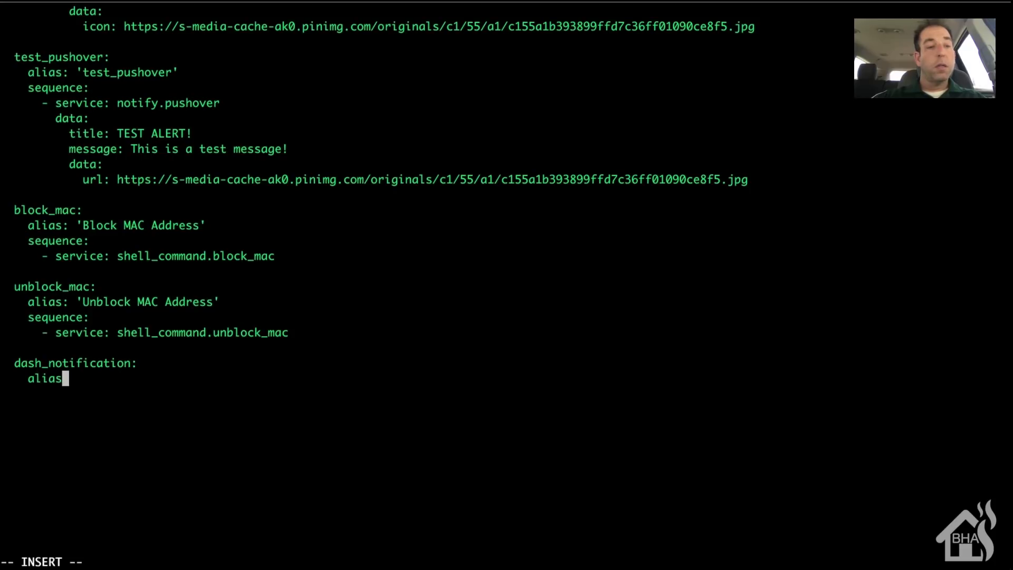
{"action": "type", "text": ": '"}
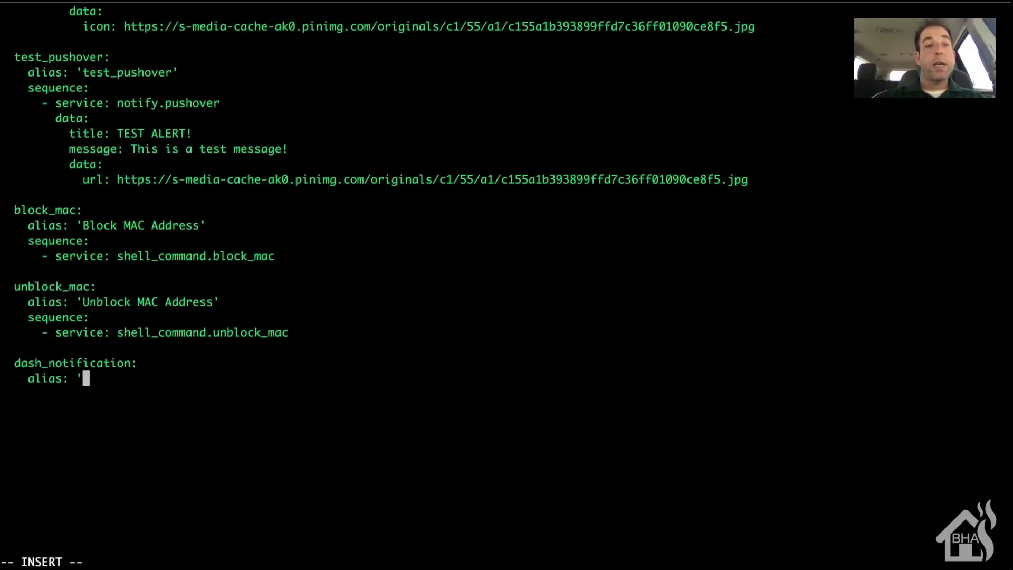
{"action": "type", "text": "Dash Test "}
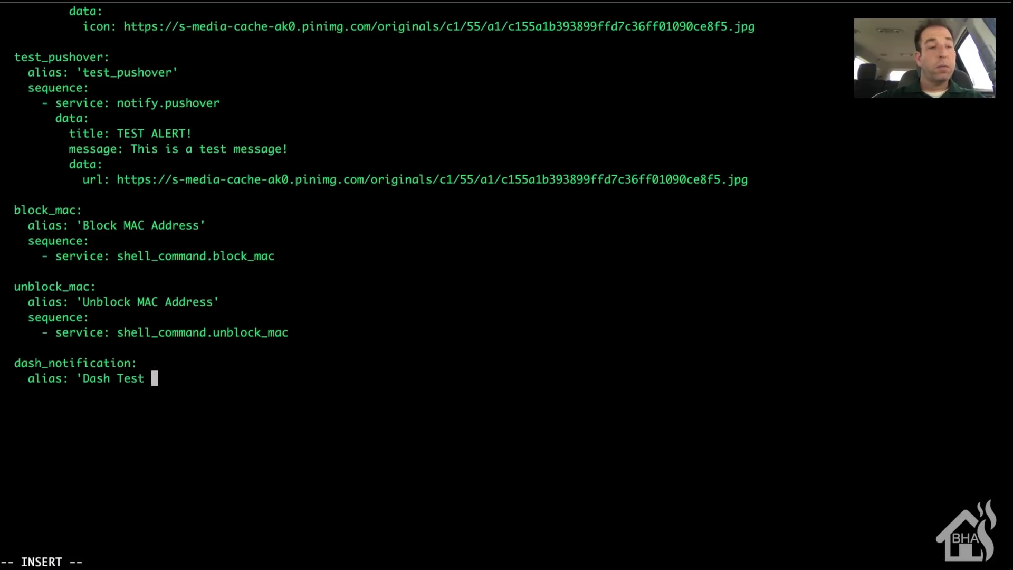
{"action": "type", "text": "Notification'"}
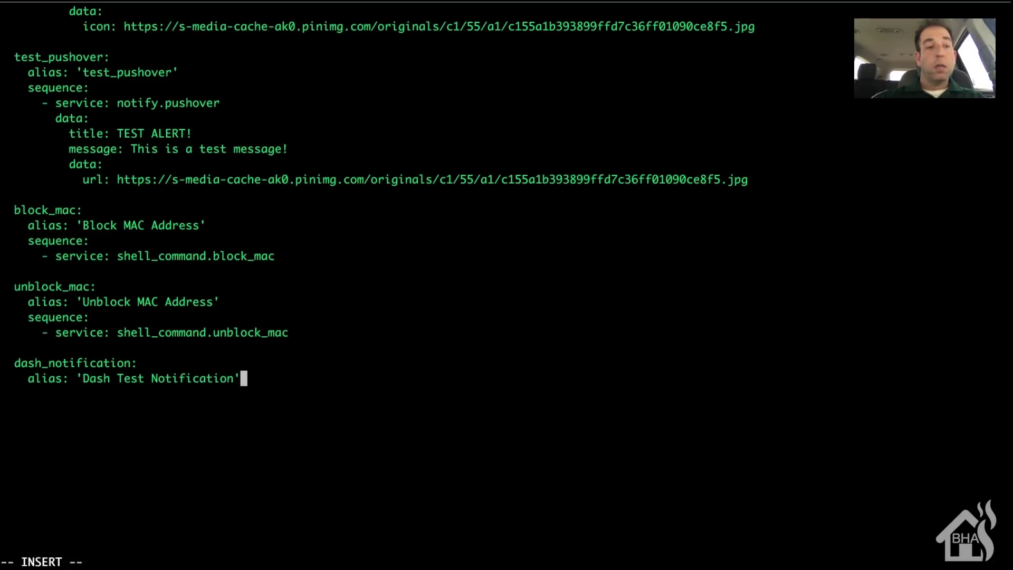
{"action": "key", "text": "Return"}
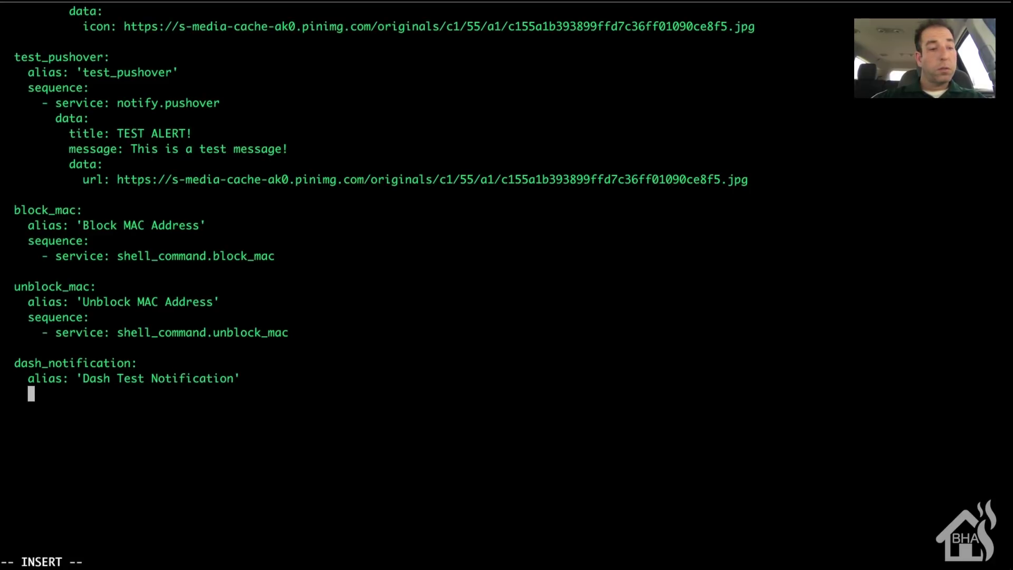
{"action": "type", "text": "sequence:"}
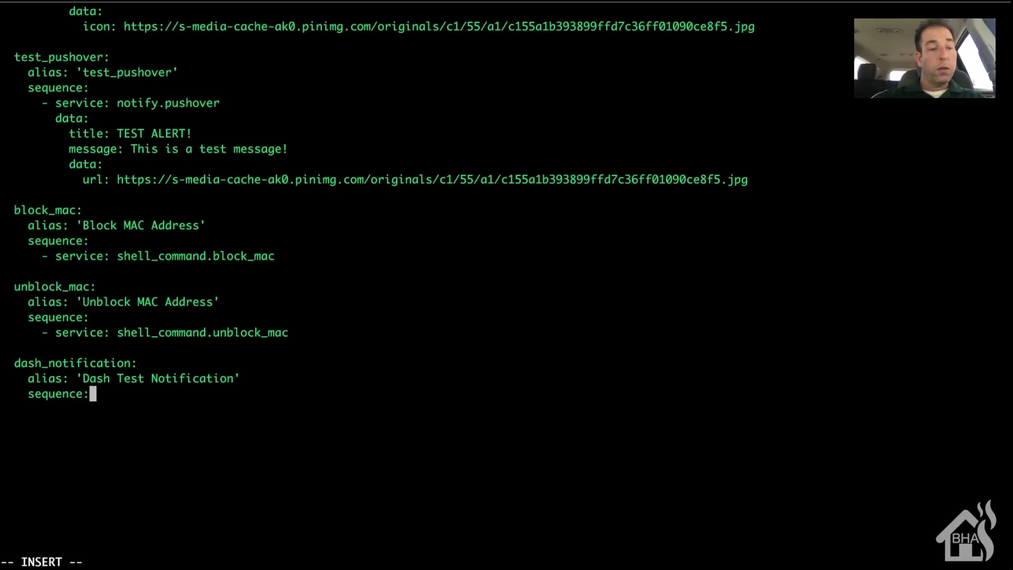
{"action": "key", "text": "Return"}
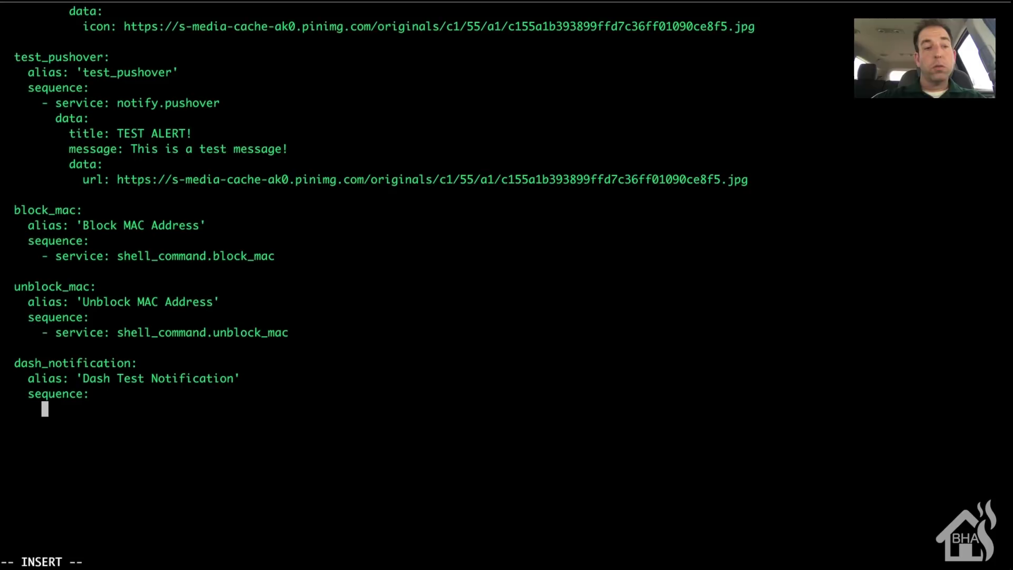
Step: Add a notify service sending 'ALERT!! This message was sent from my dash button!', then save
{"action": "type", "text": "- service"}
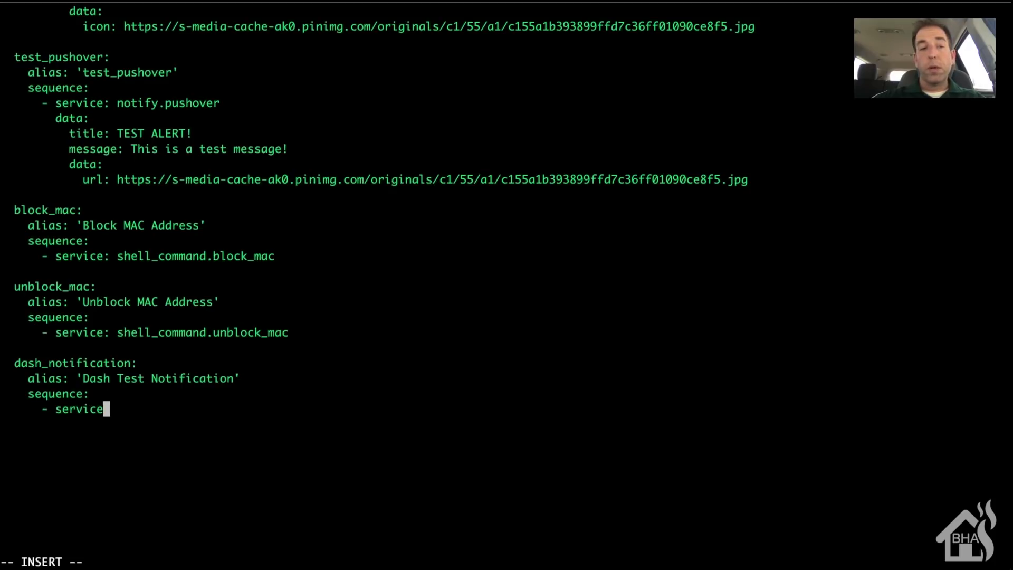
{"action": "type", "text": ": notif"}
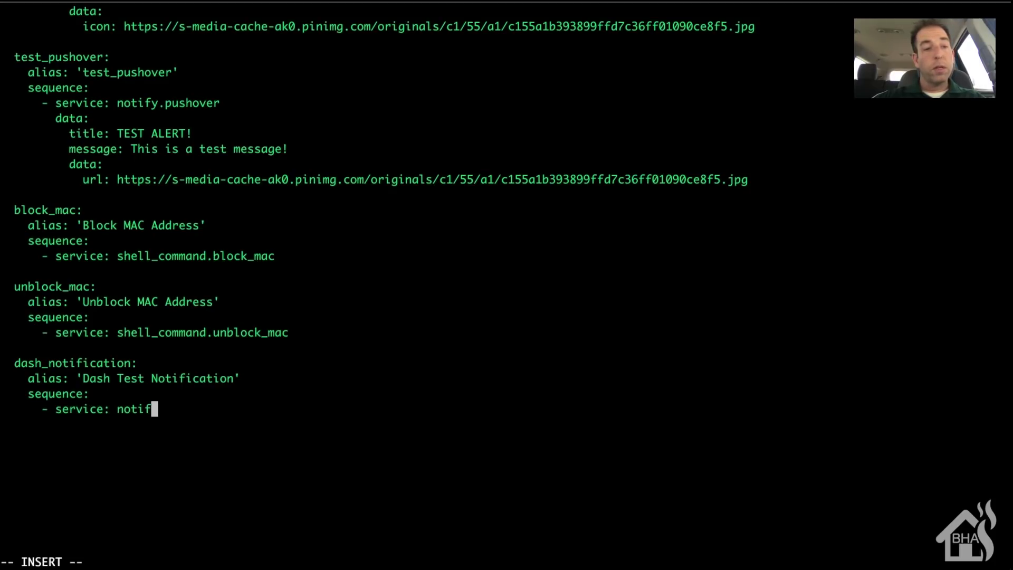
{"action": "type", "text": "y."}
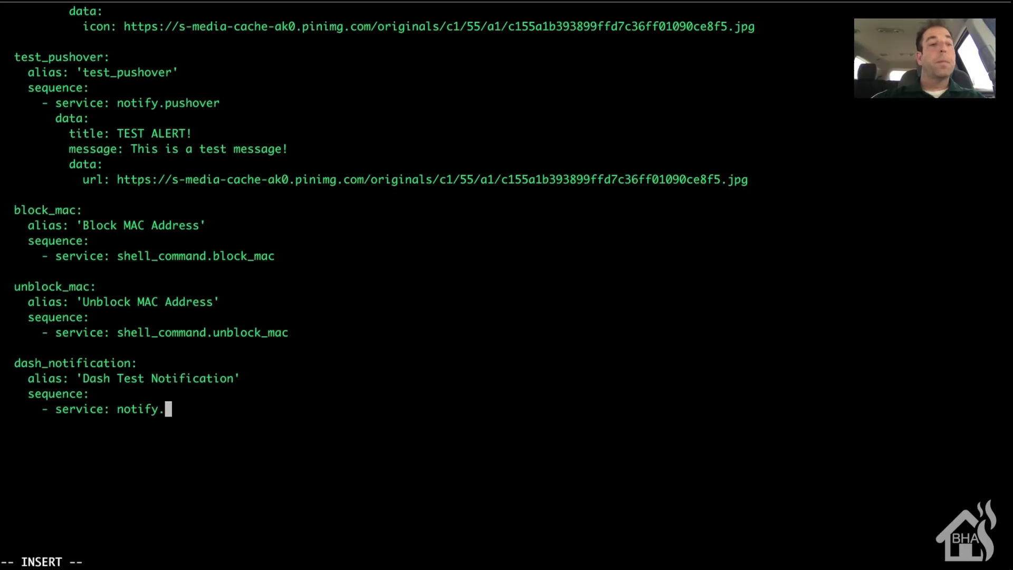
{"action": "type", "text": "alert_ad"}
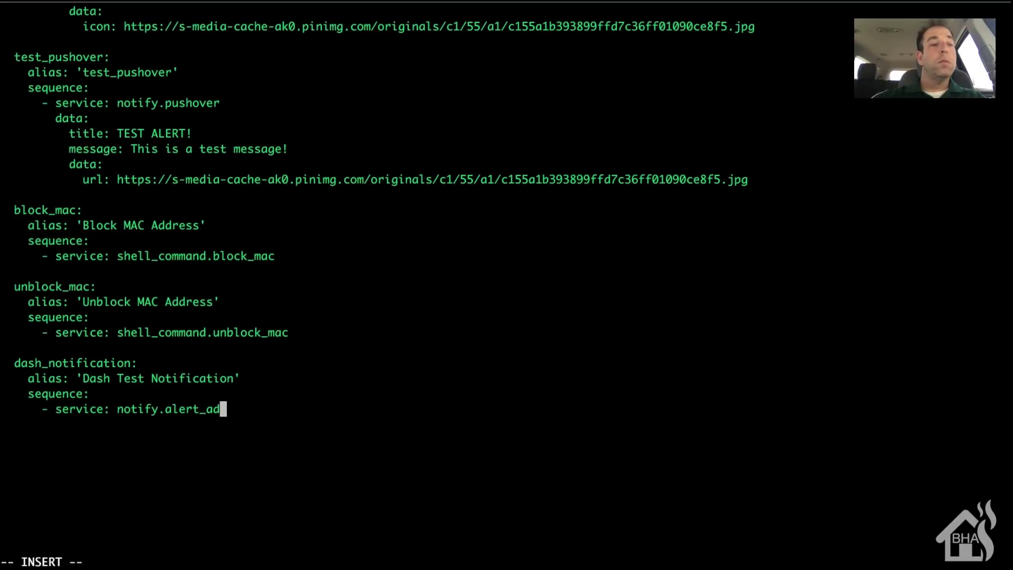
{"action": "type", "text": "rian"}
{"action": "key", "text": "Return"}
{"action": "type", "text": "data"}
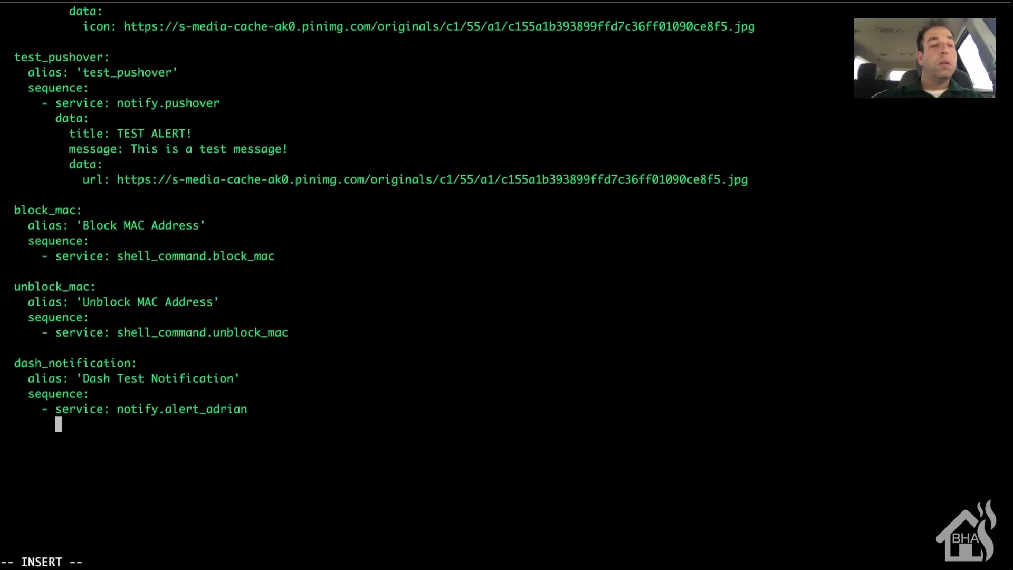
{"action": "type", "text": ":"}
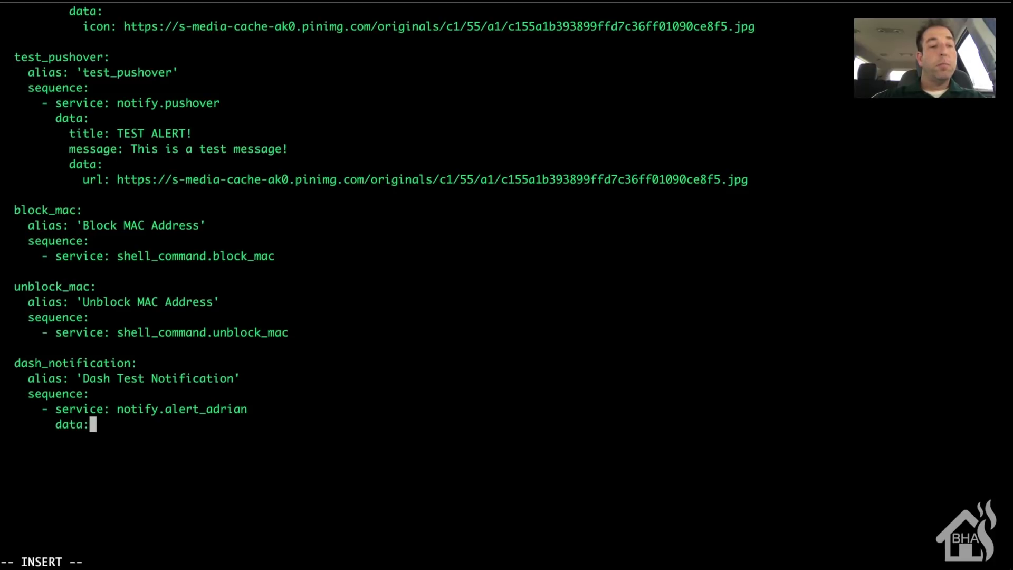
{"action": "key", "text": "Return"}
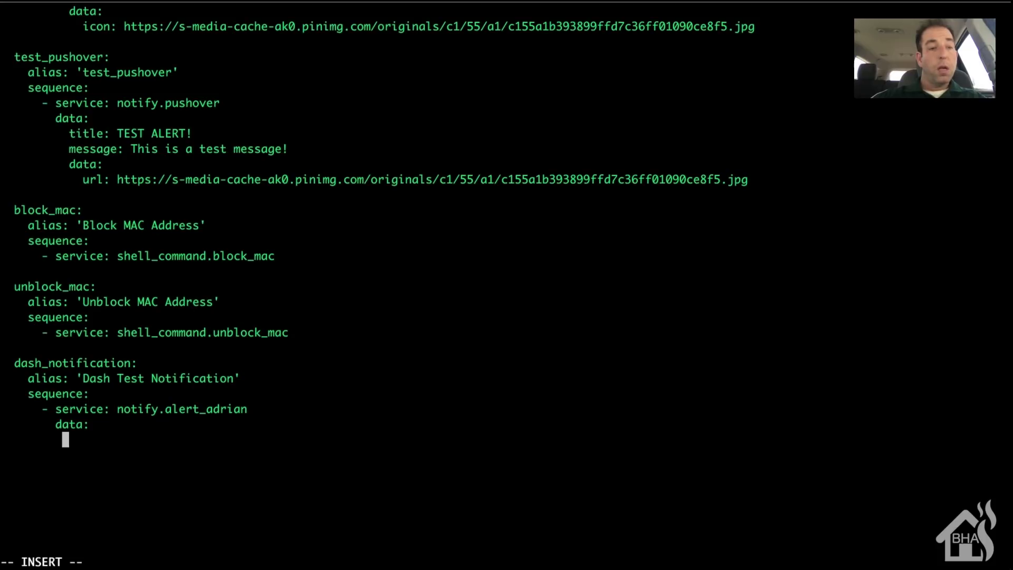
{"action": "type", "text": "message: "}
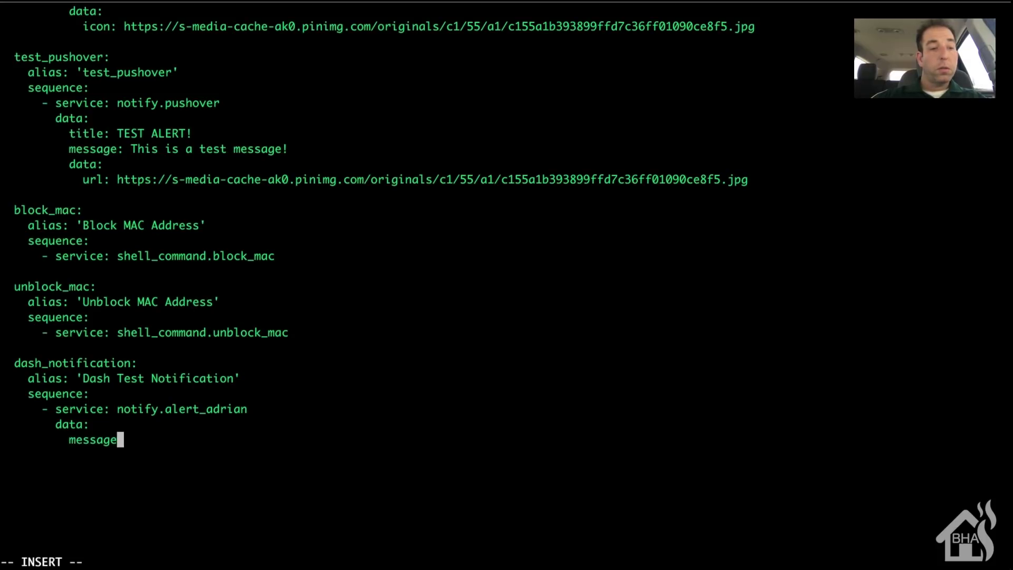
{"action": "type", "text": "'"}
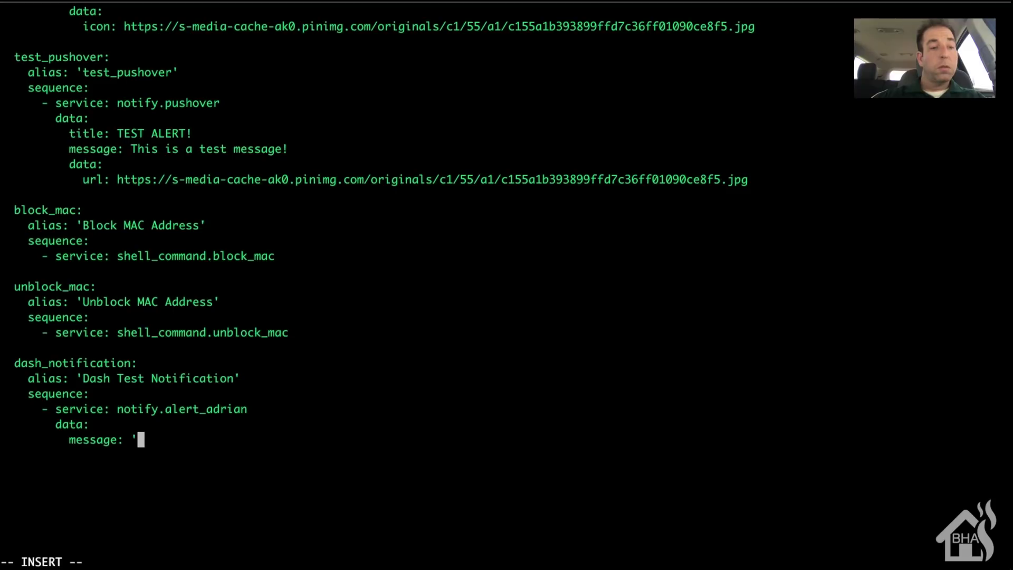
{"action": "type", "text": "ALERT!!"}
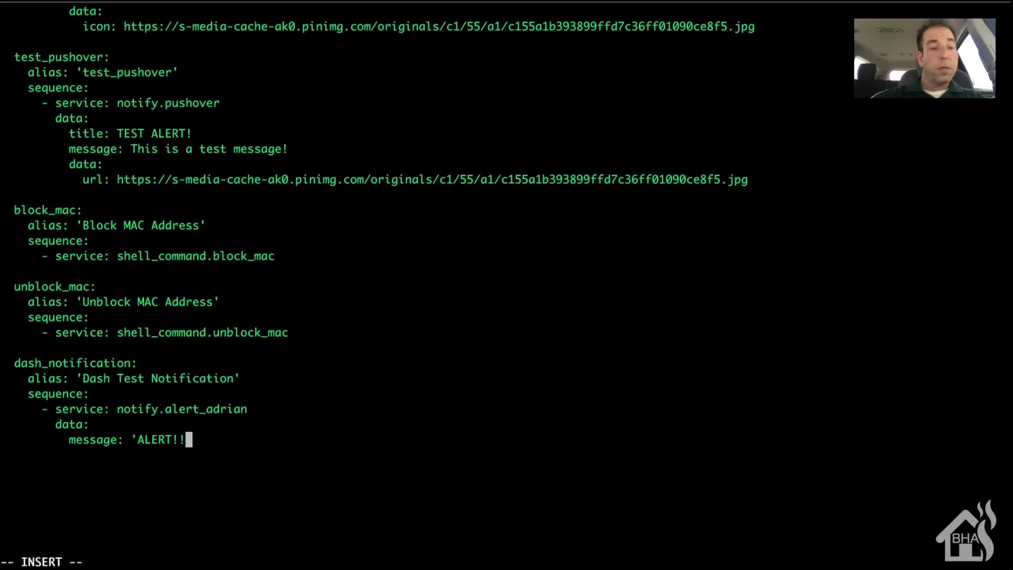
{"action": "type", "text": " This message"}
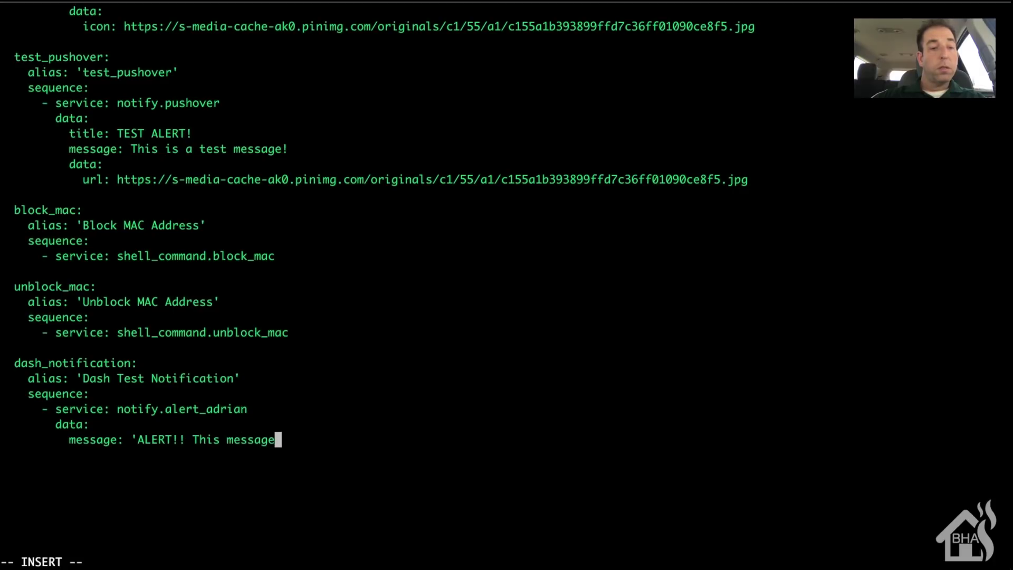
{"action": "type", "text": " was sent f"}
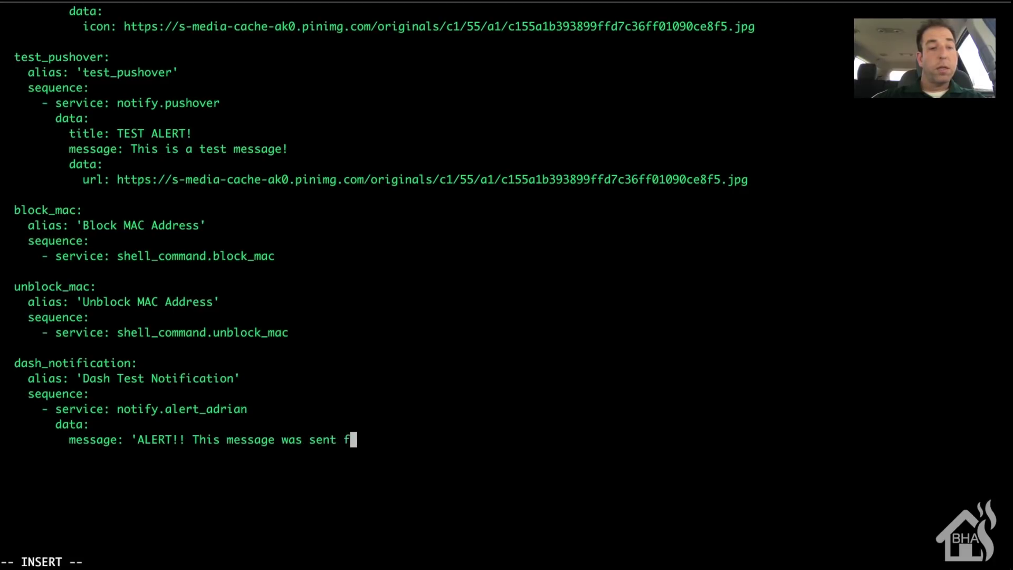
{"action": "type", "text": "rom my d"}
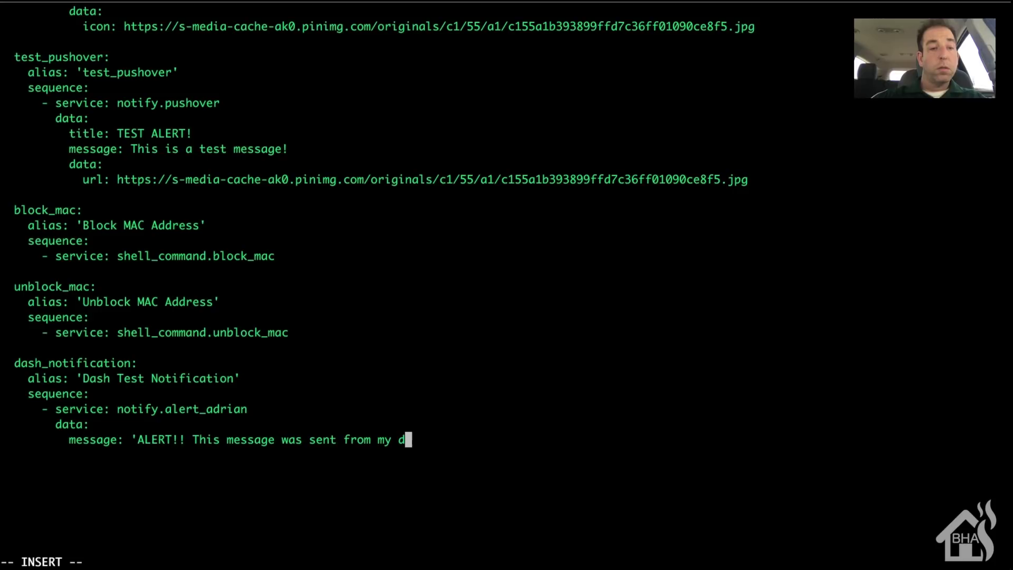
{"action": "type", "text": "ash button"}
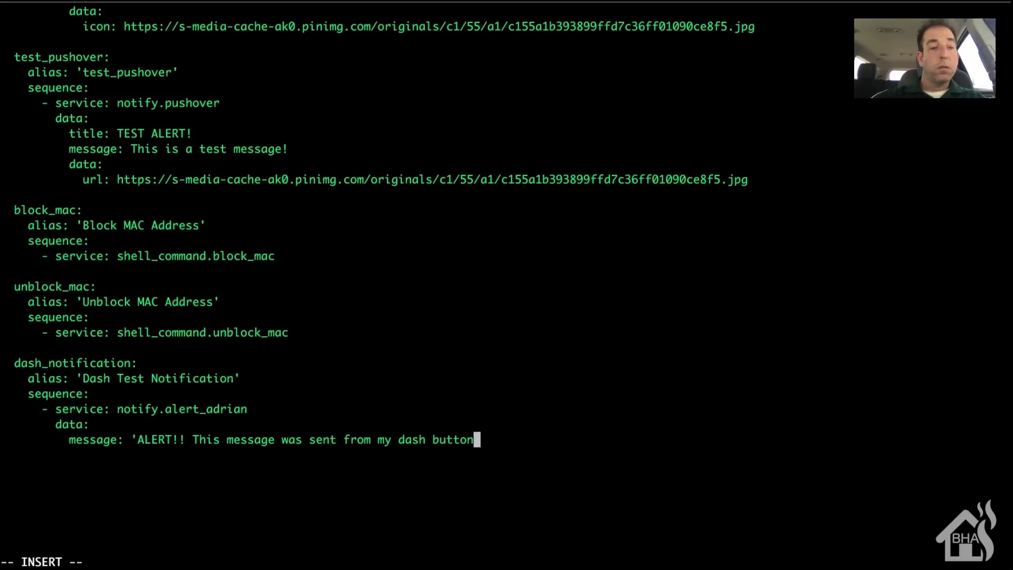
{"action": "type", "text": "!'"}
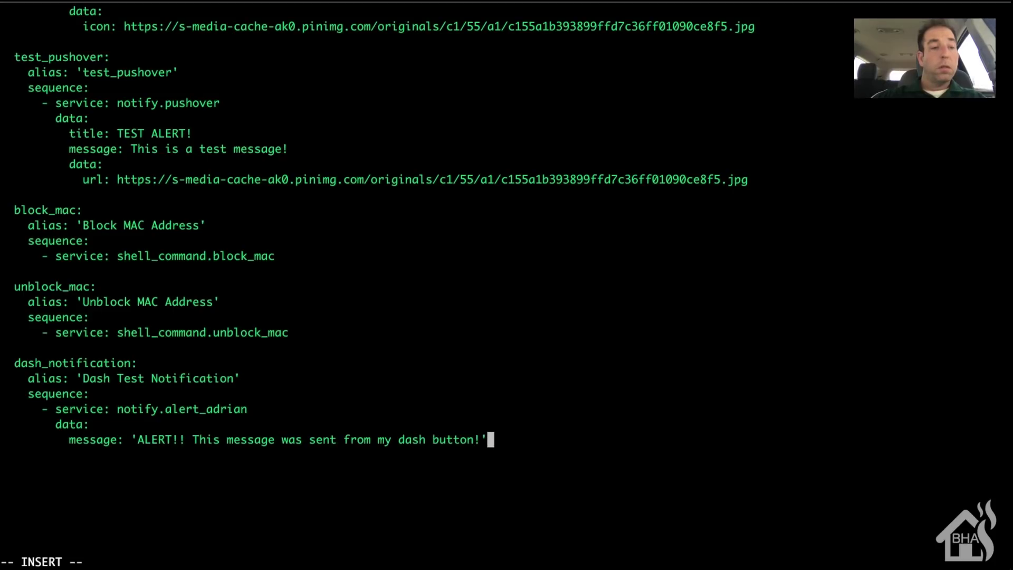
{"action": "key", "text": "Escape"}
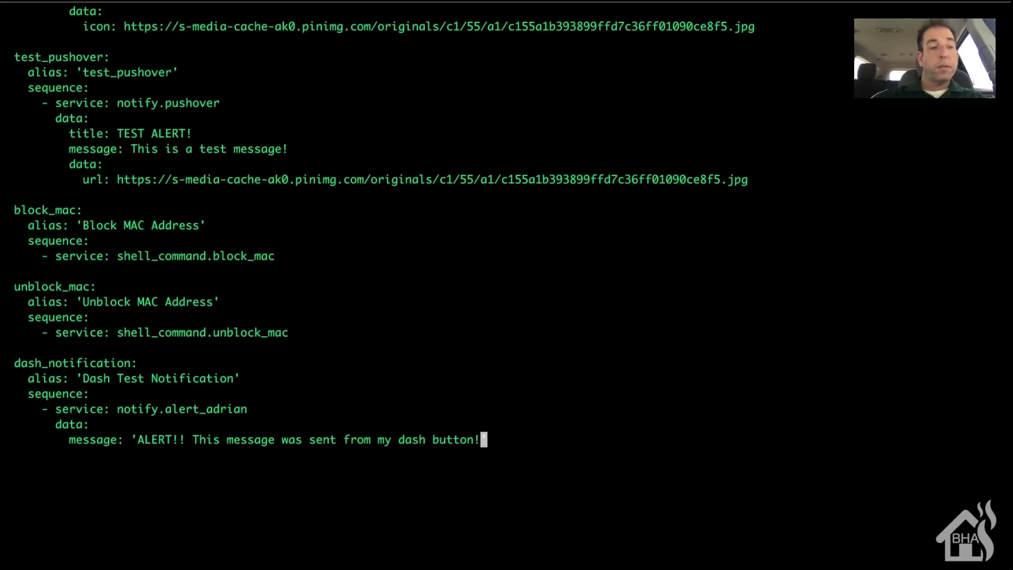
{"action": "type", "text": ":wq!"}
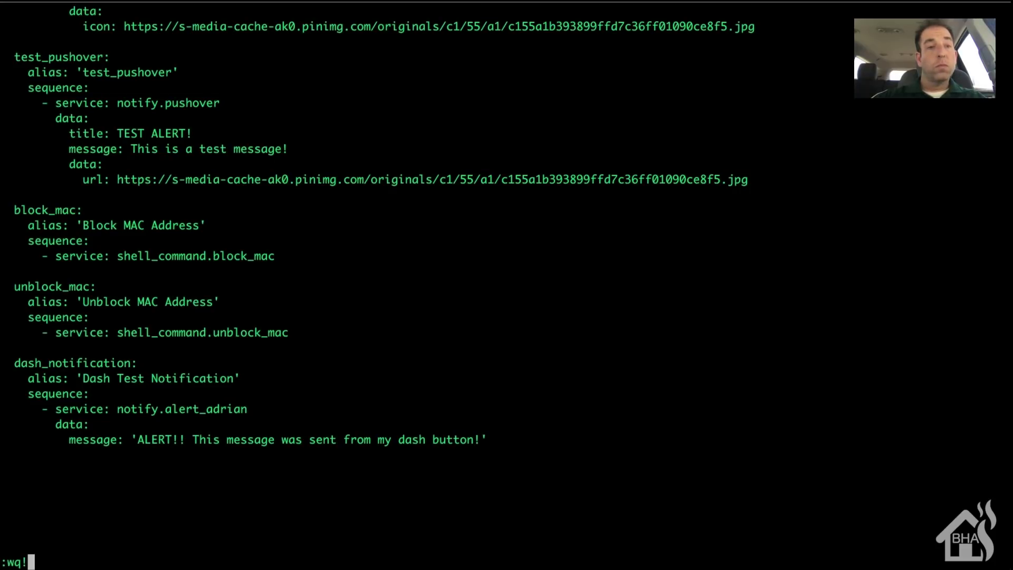
{"action": "key", "text": "Return"}
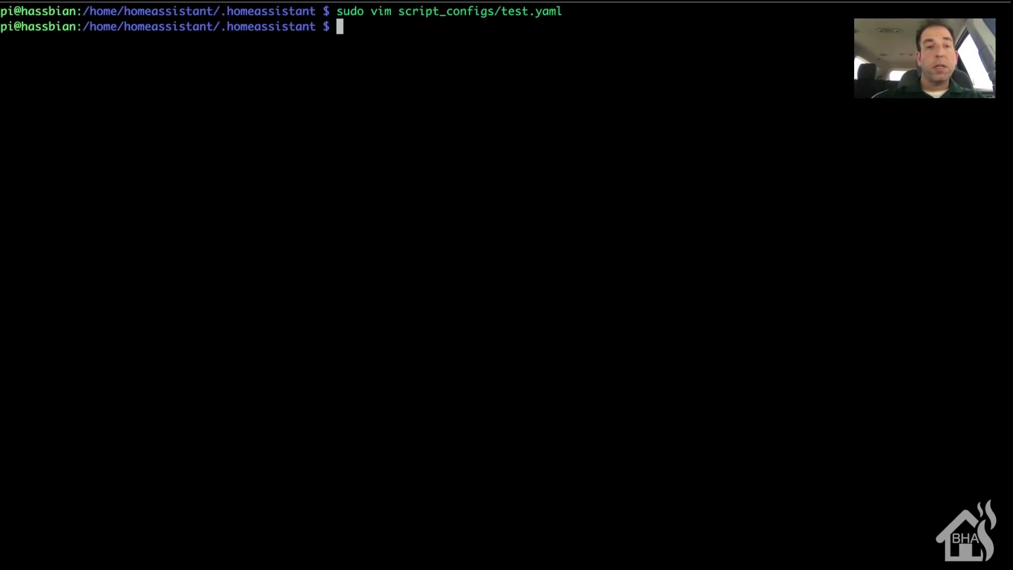
{"action": "type", "text": "sudo "}
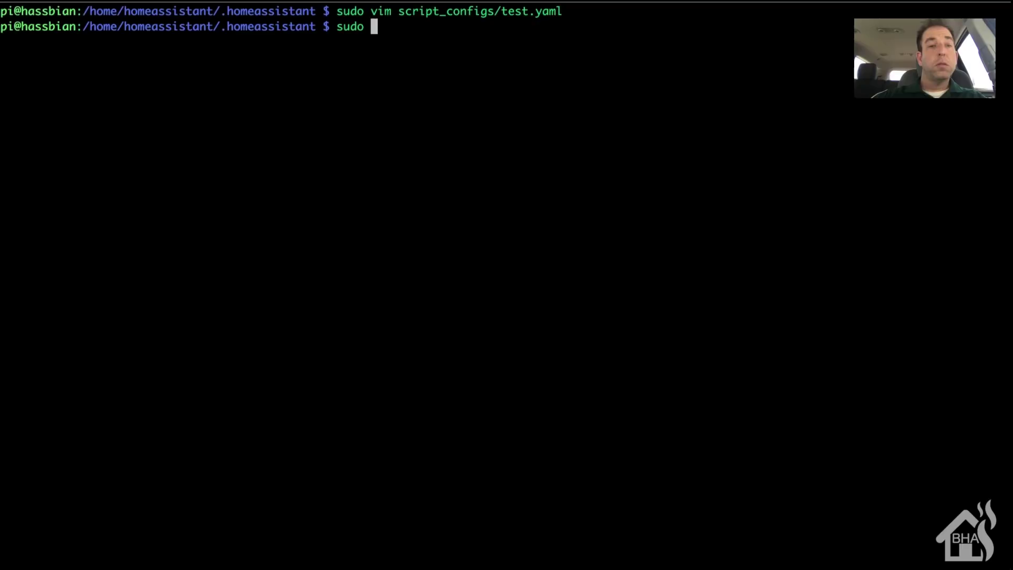
{"action": "type", "text": "systemctl re"}
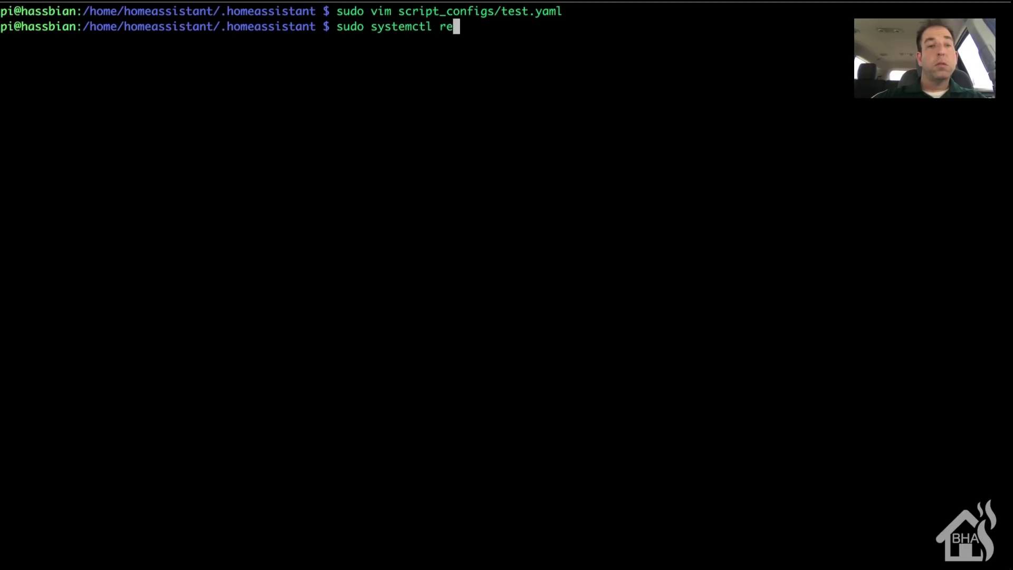
{"action": "type", "text": "start home-ass"}
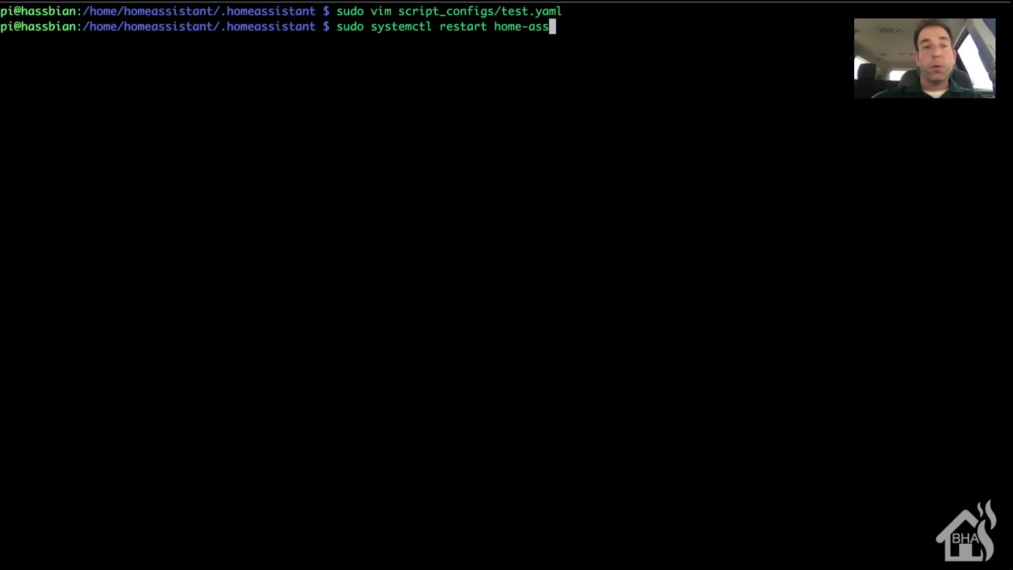
{"action": "key", "text": "Tab"}
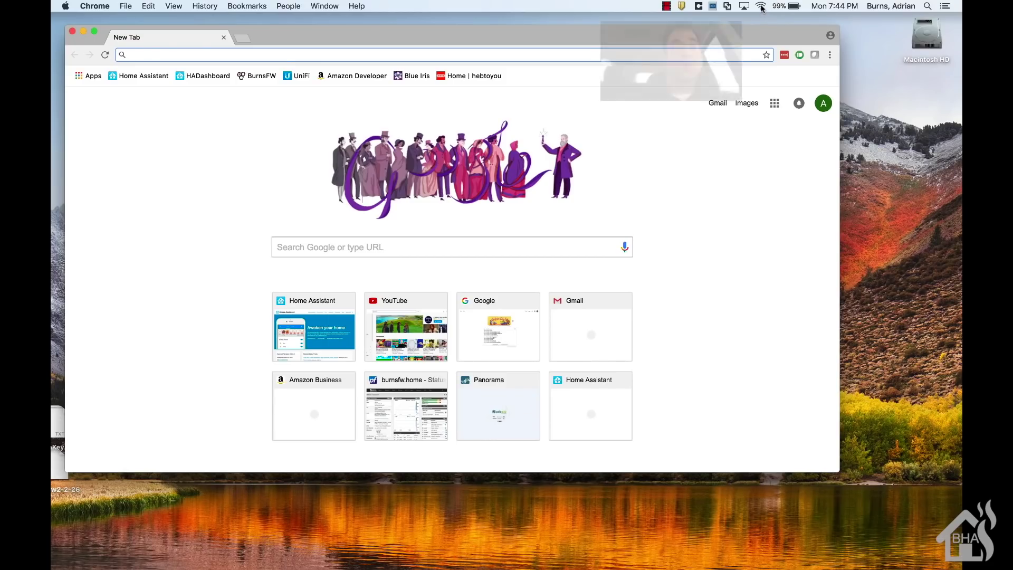
{"action": "left_click", "coordinate": [760, 6]}
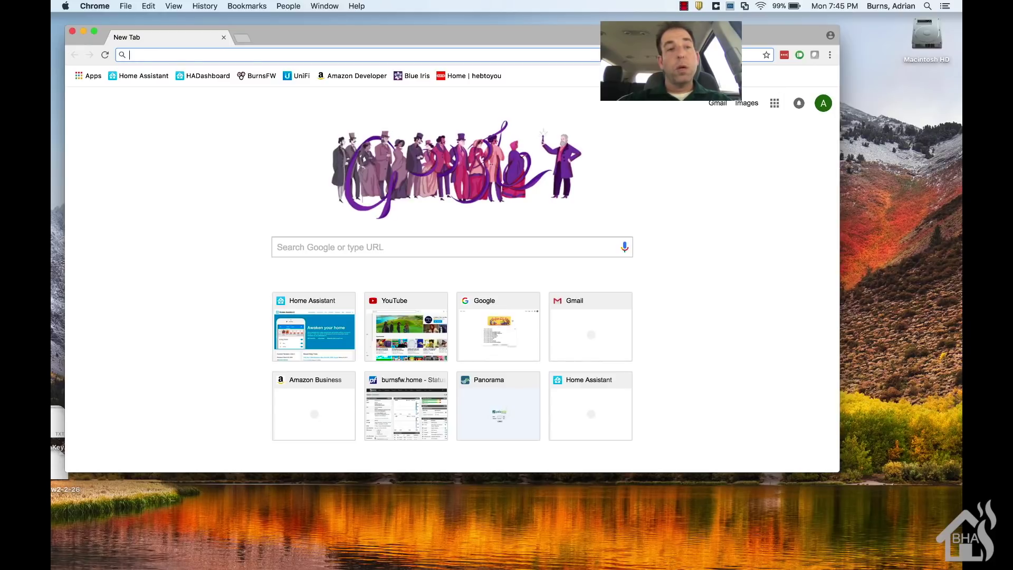
{"action": "type", "text": "http://192"}
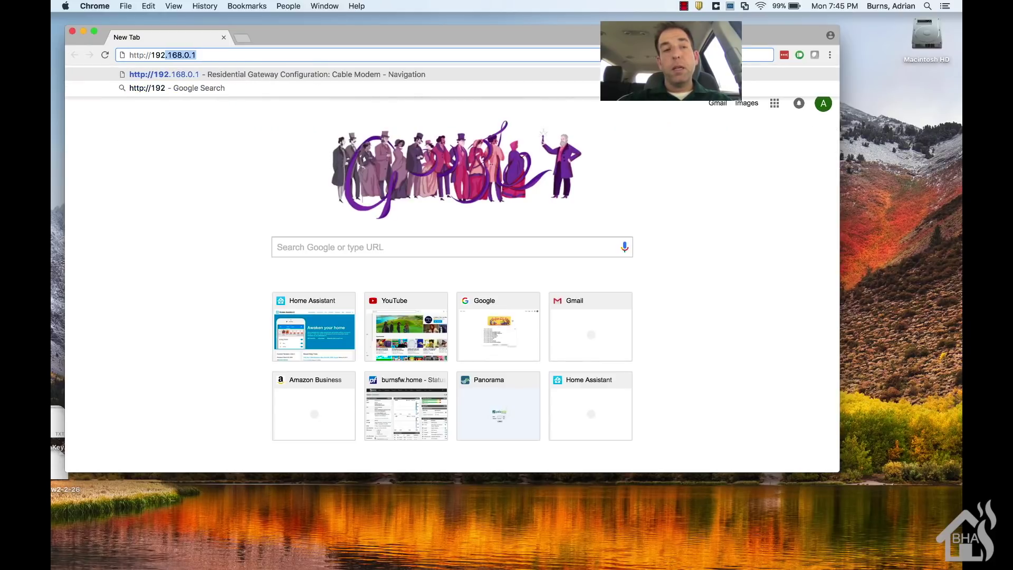
{"action": "type", "text": ".168.0"}
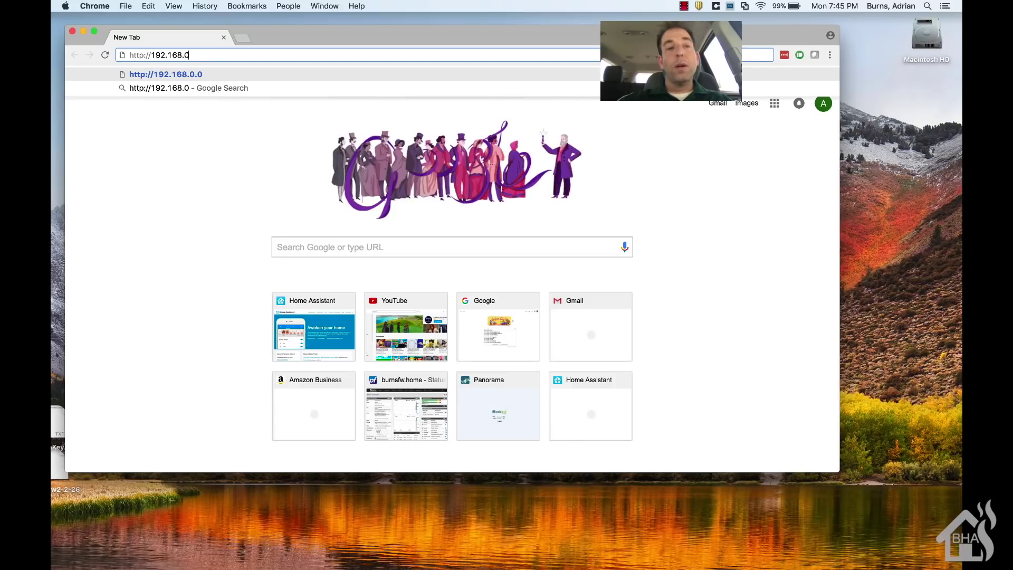
{"action": "type", "text": ".1"}
{"action": "key", "text": "Return"}
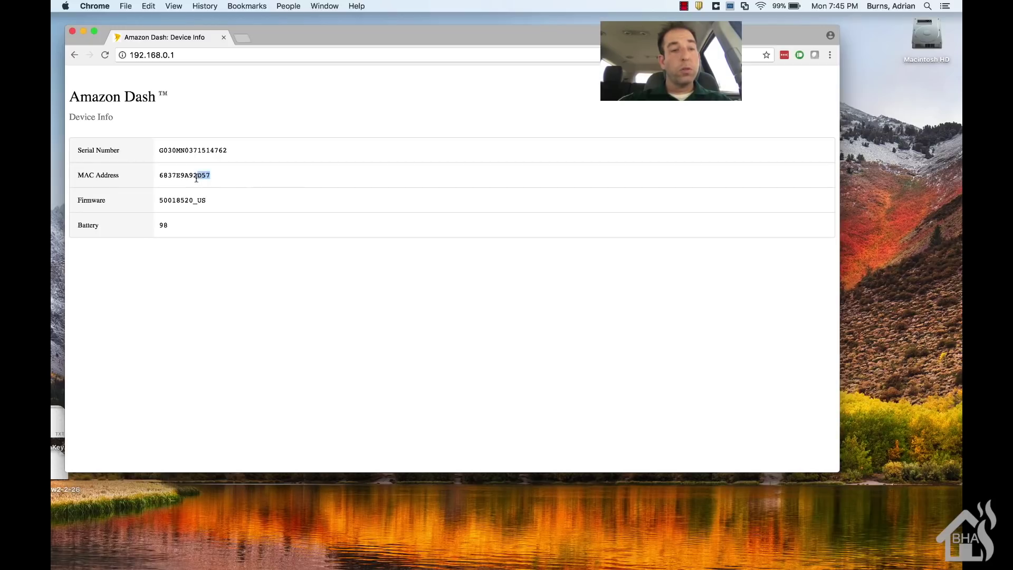
Step: Select the MAC Address value in the Device Info table
{"action": "double_click", "coordinate": [158, 176]}
{"action": "key", "text": "super+c"}
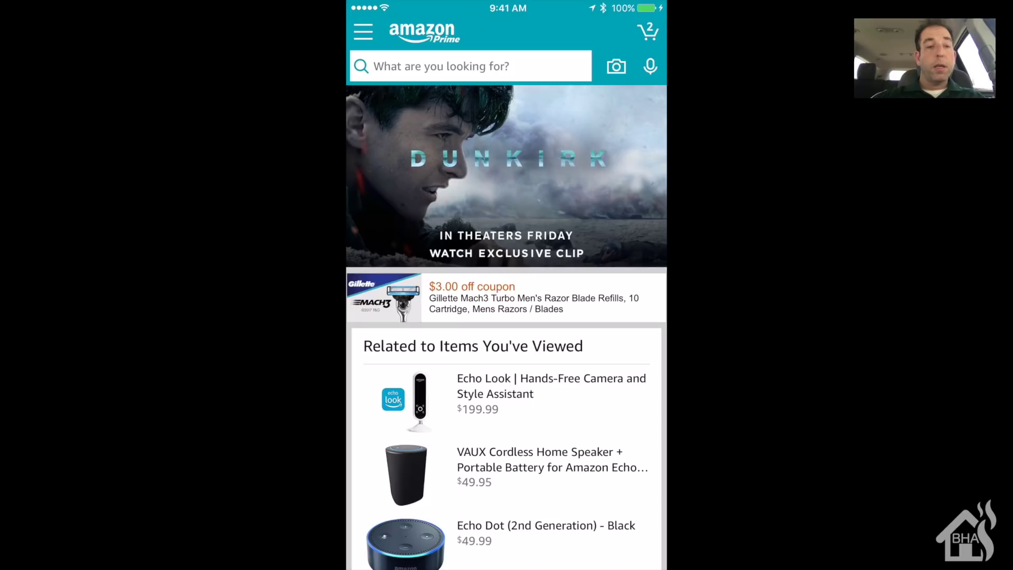
Step: In the Amazon app, set up a new Dash Button, agree to the terms, and search to connect
{"action": "left_click", "coordinate": [363, 32]}
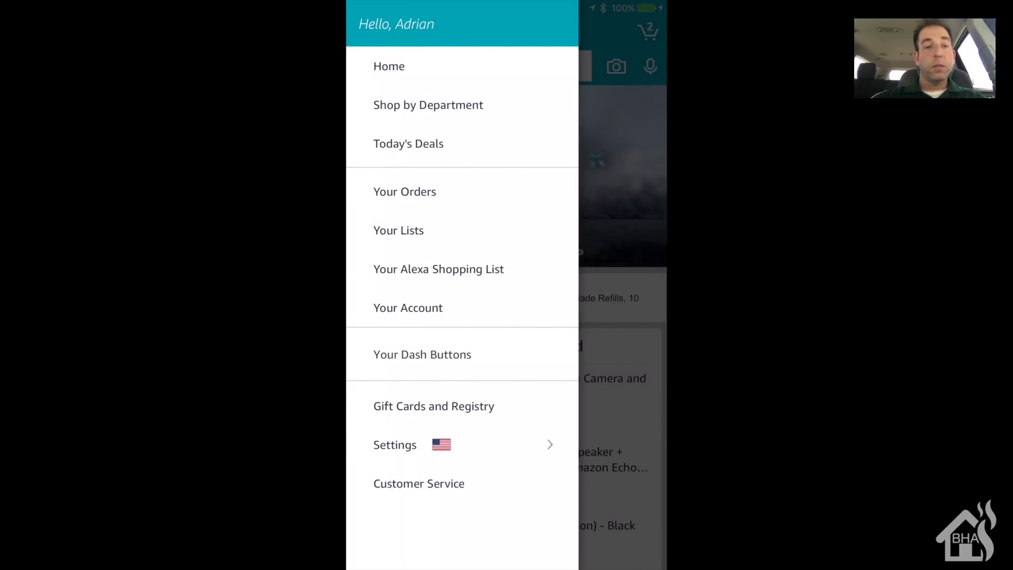
{"action": "left_click", "coordinate": [422, 355]}
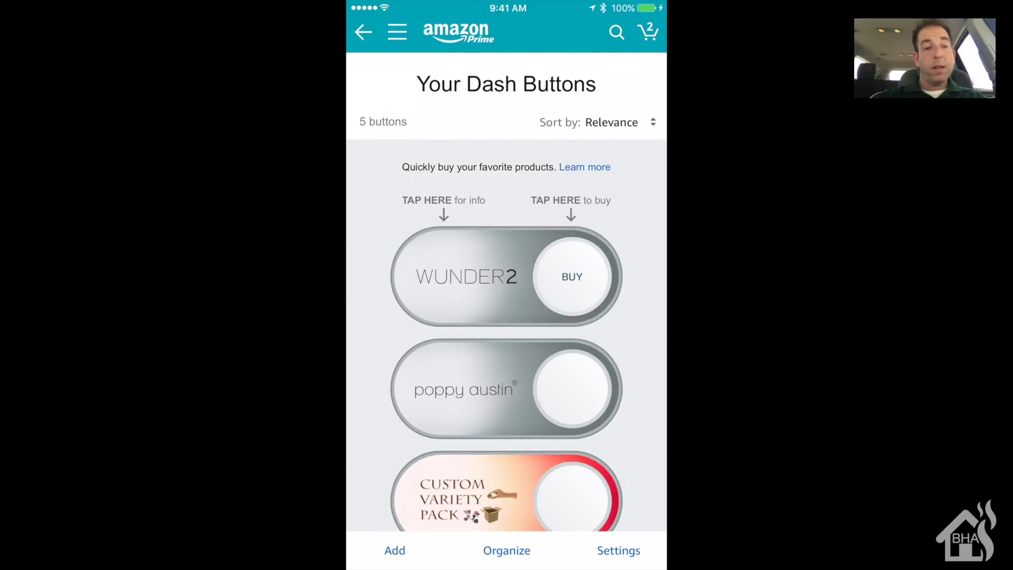
{"action": "left_click", "coordinate": [618, 550]}
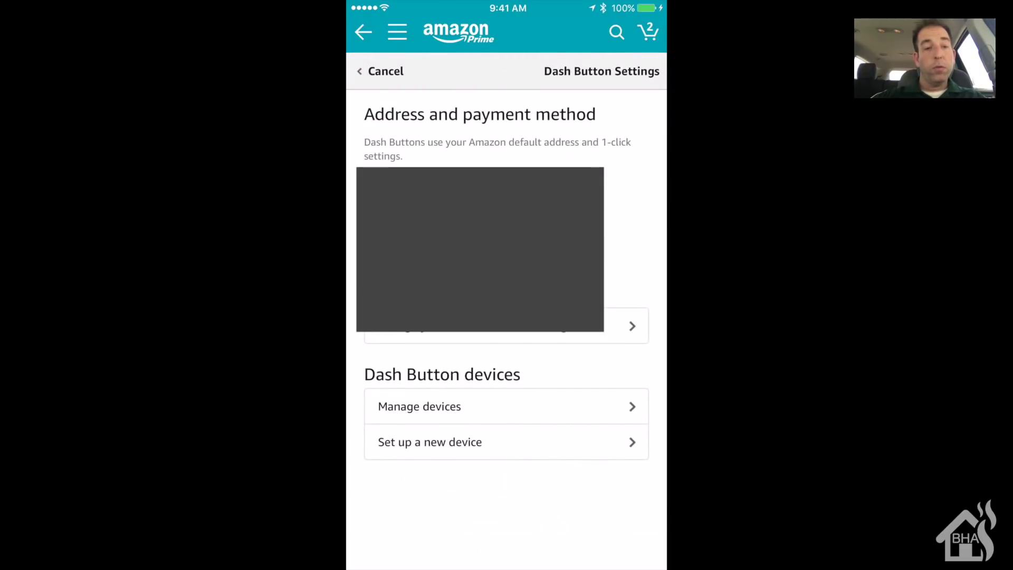
{"action": "left_click", "coordinate": [430, 443]}
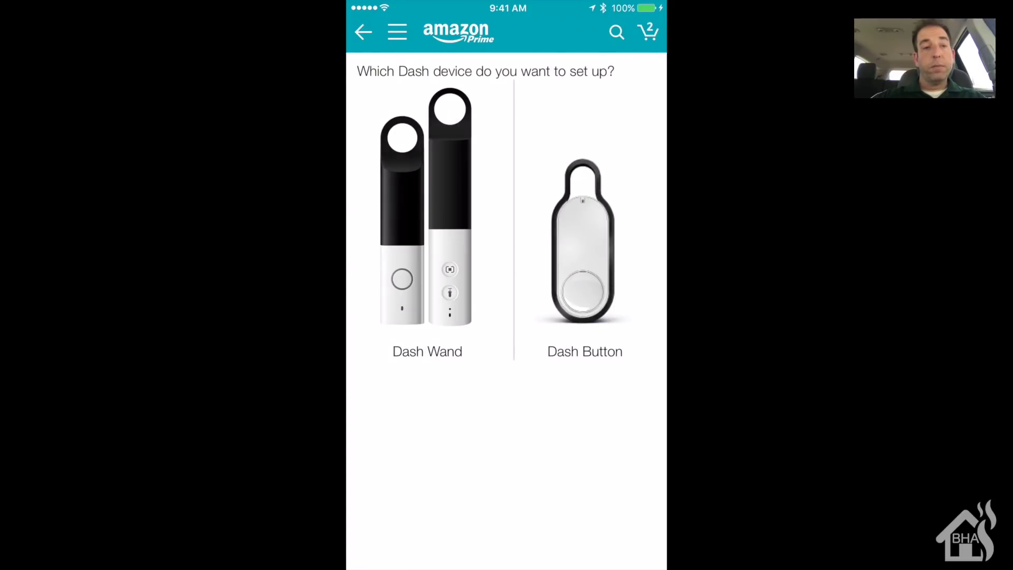
{"action": "left_click", "coordinate": [570, 249]}
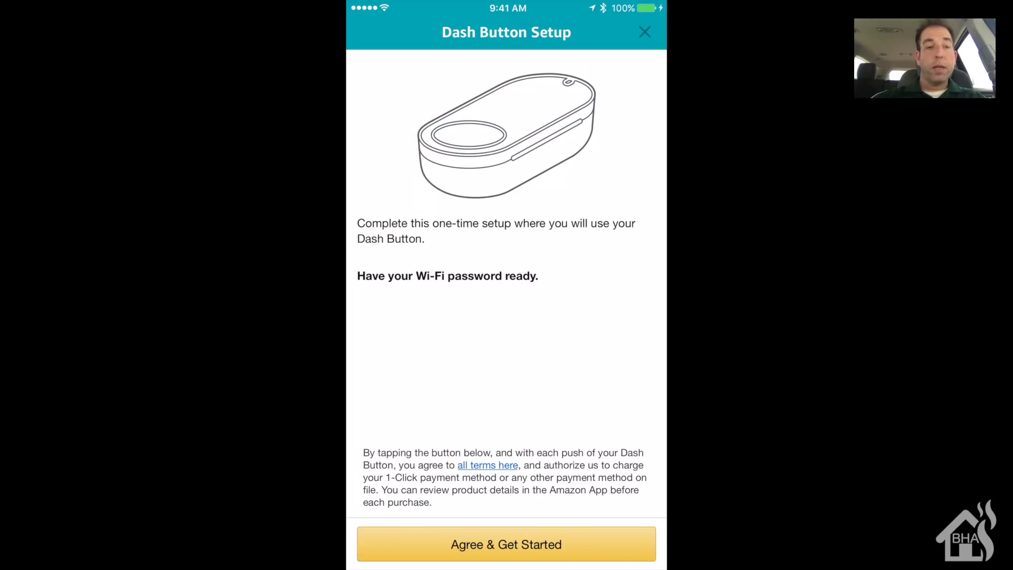
{"action": "left_click", "coordinate": [507, 544]}
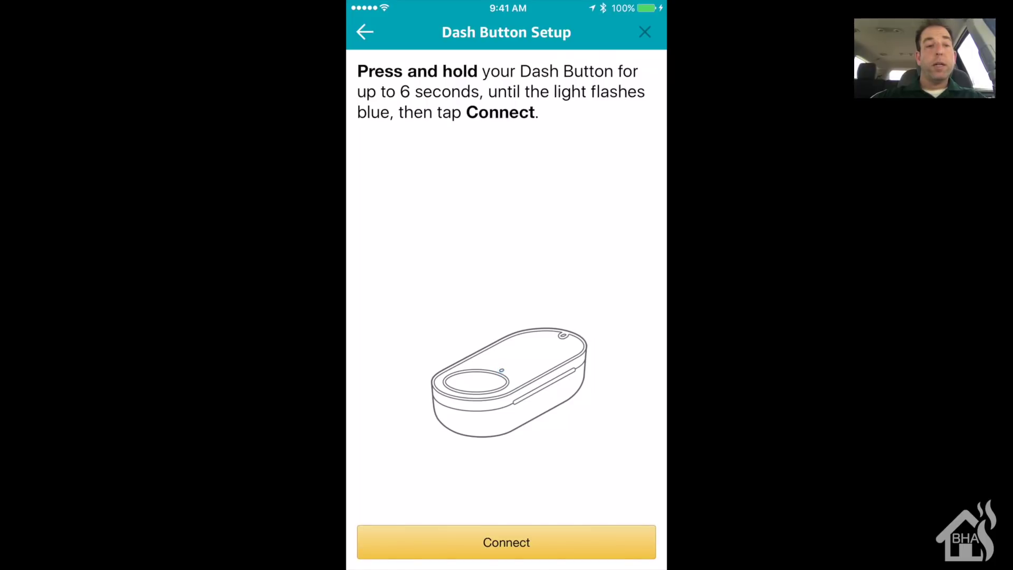
{"action": "left_click", "coordinate": [507, 542]}
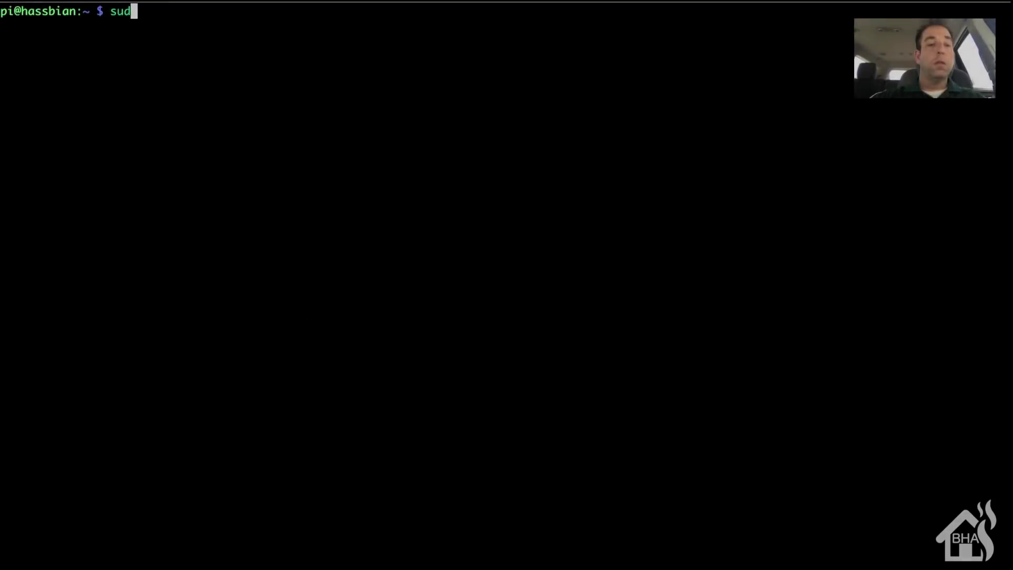
Step: Open /etc/amazon-dash.yml in Vim as root and start inserting on the blank line under devices:
{"action": "type", "text": "m /e"}
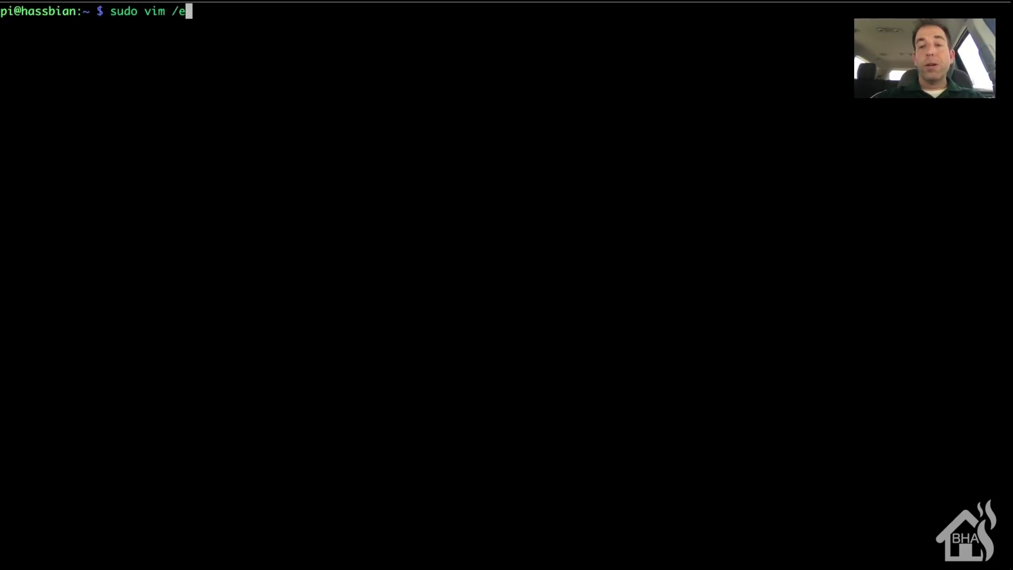
{"action": "type", "text": "tc/am"}
{"action": "key", "text": "Tab"}
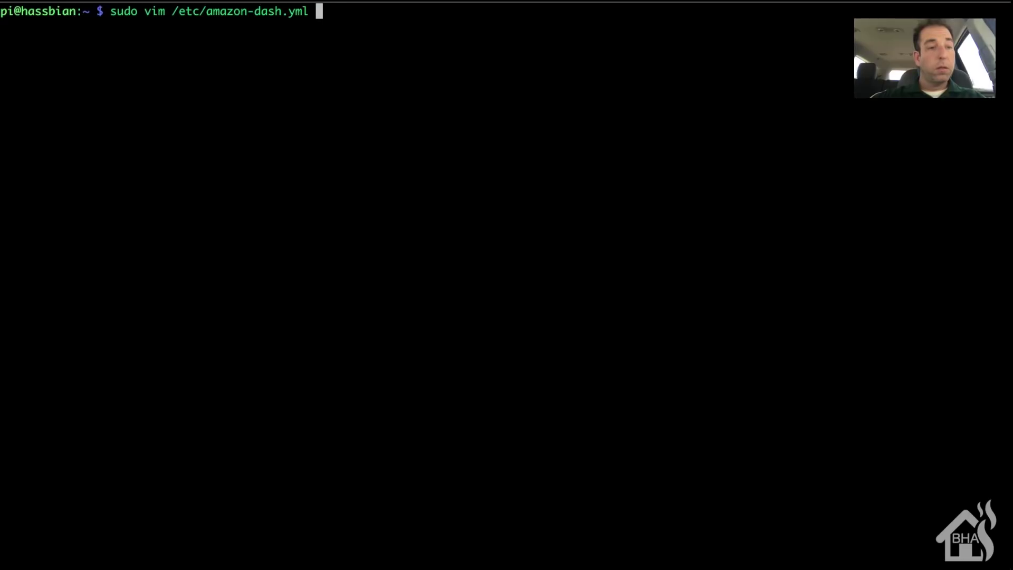
{"action": "key", "text": "Return"}
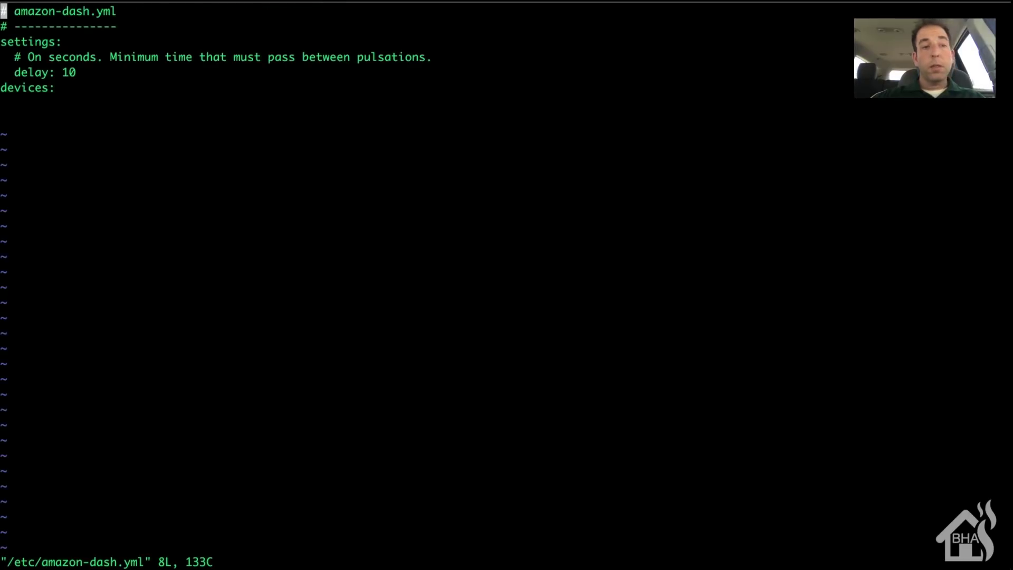
{"action": "key", "text": "Down"}
{"action": "key", "text": "Down"}
{"action": "key", "text": "Down"}
{"action": "key", "text": "Down"}
{"action": "key", "text": "Down"}
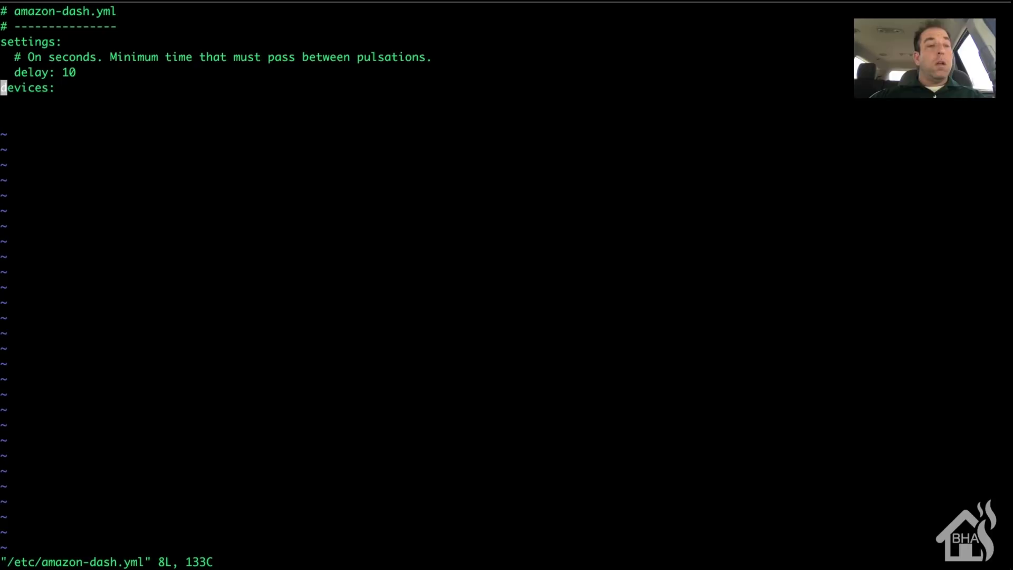
{"action": "key", "text": "Down"}
{"action": "key", "text": "Down"}
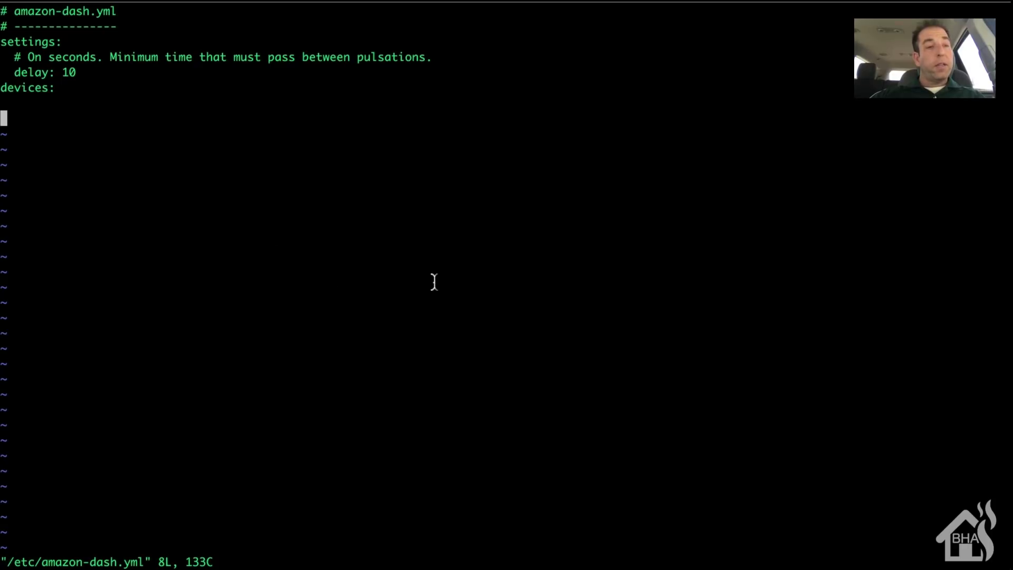
{"action": "key", "text": "i"}
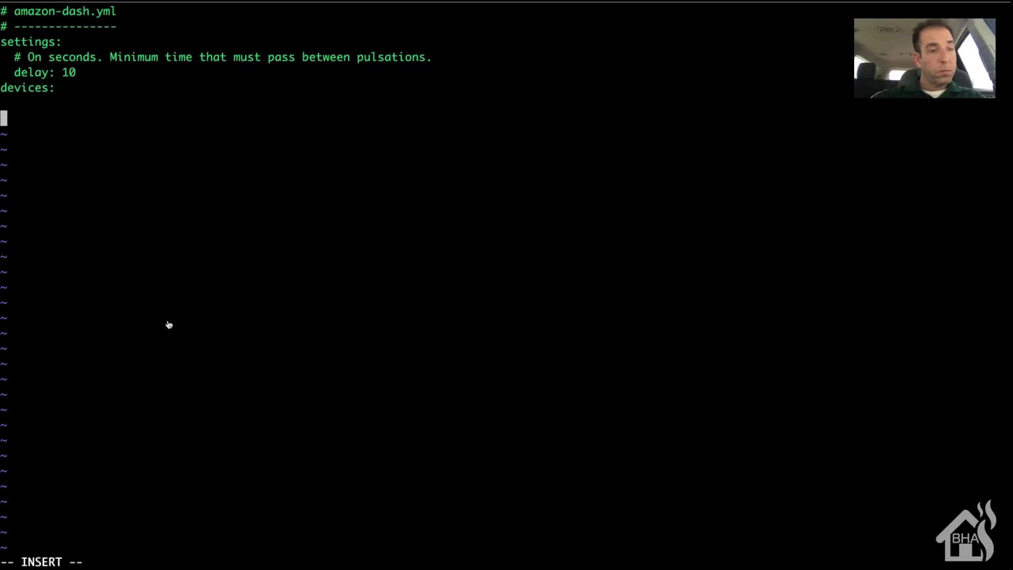
Step: Paste the Dash Button's MAC address under devices:, indented two spaces
{"action": "key", "text": "super+v"}
{"action": "key", "text": "Left"}
{"action": "key", "text": "Left"}
{"action": "key", "text": "Left"}
{"action": "key", "text": "Left"}
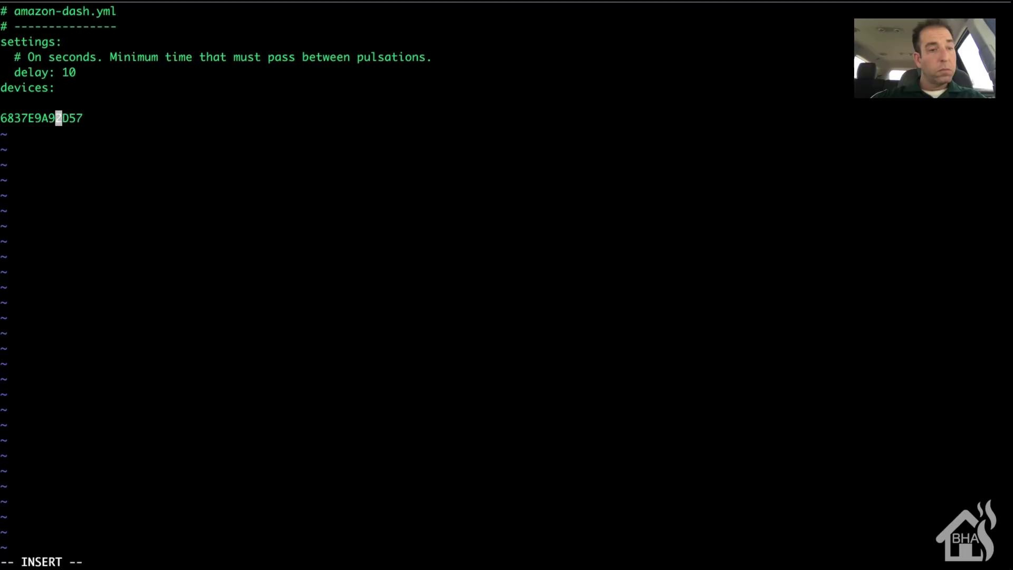
{"action": "key", "text": "Left"}
{"action": "key", "text": "Left"}
{"action": "key", "text": "Left"}
{"action": "key", "text": "Left"}
{"action": "key", "text": "Left"}
{"action": "key", "text": "Left"}
{"action": "key", "text": "Left"}
{"action": "key", "text": "Left"}
{"action": "key", "text": "Left"}
{"action": "key", "text": "Right"}
Step: Format the address as the key 68:37:E9:A9:2D:57: and add 'name: Test Dash Button' beneath
{"action": "key", "text": "Right"}
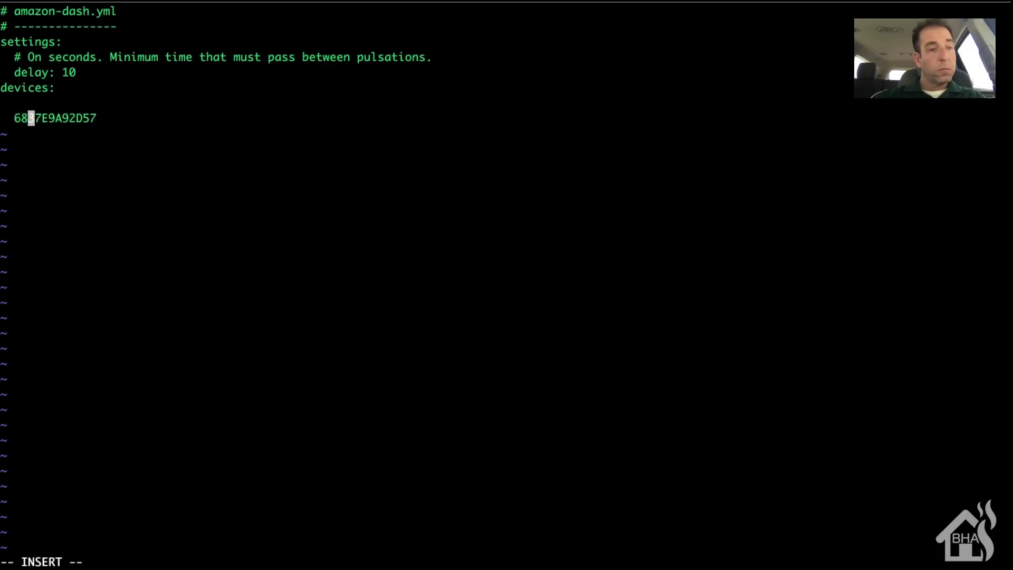
{"action": "type", "text": ":"}
{"action": "key", "text": "BackSpace"}
{"action": "type", "text": ":"}
{"action": "key", "text": "Right"}
{"action": "key", "text": "Right"}
{"action": "type", "text": ":"}
{"action": "key", "text": "Right"}
{"action": "key", "text": "Right"}
{"action": "type", "text": ":"}
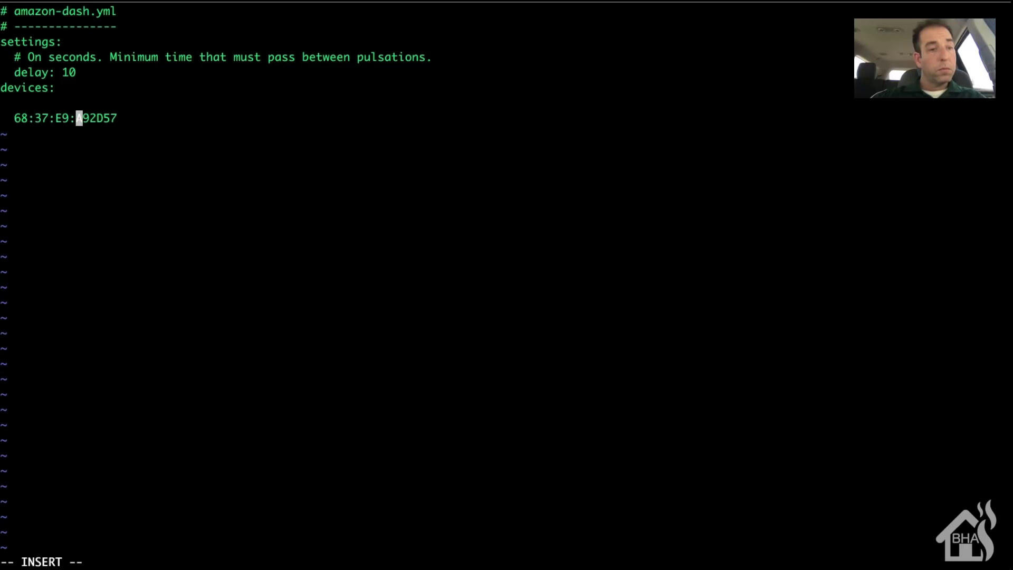
{"action": "key", "text": "Right"}
{"action": "key", "text": "Right"}
{"action": "type", "text": ":"}
{"action": "key", "text": "Right"}
{"action": "key", "text": "Right"}
{"action": "type", "text": ":"}
{"action": "key", "text": "Right"}
{"action": "key", "text": "Right"}
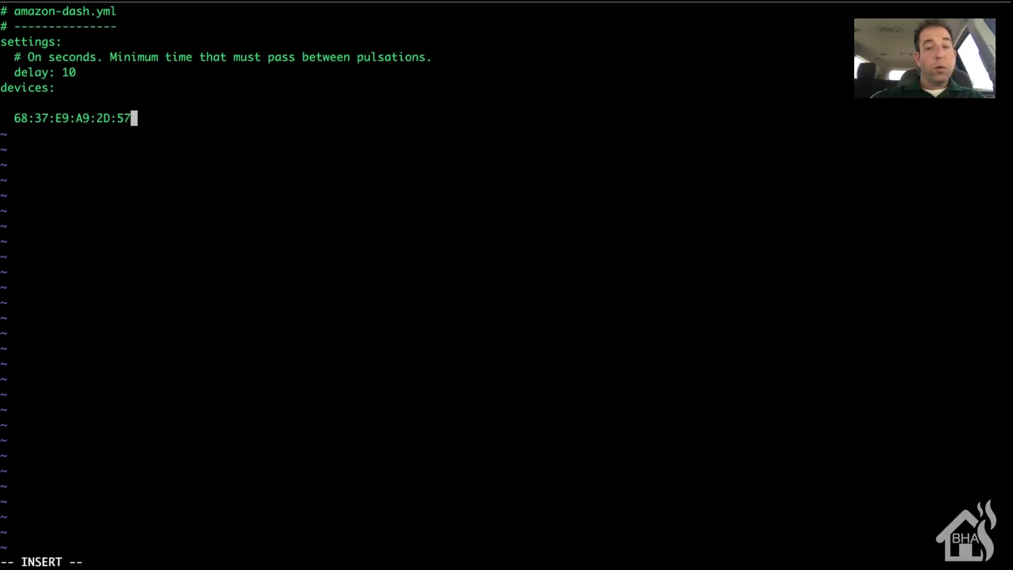
{"action": "type", "text": ":"}
{"action": "key", "text": "Return"}
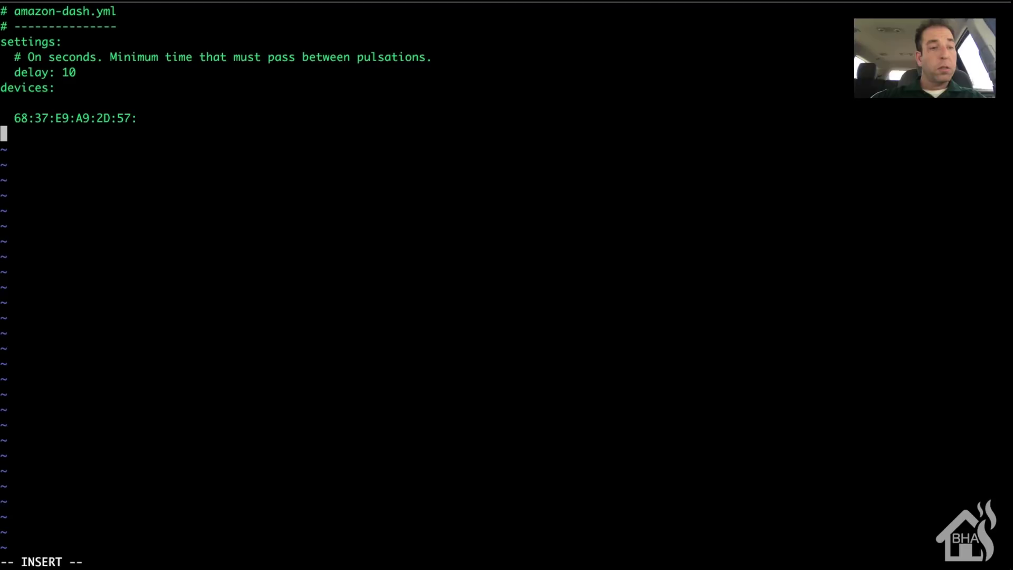
{"action": "type", "text": "n"}
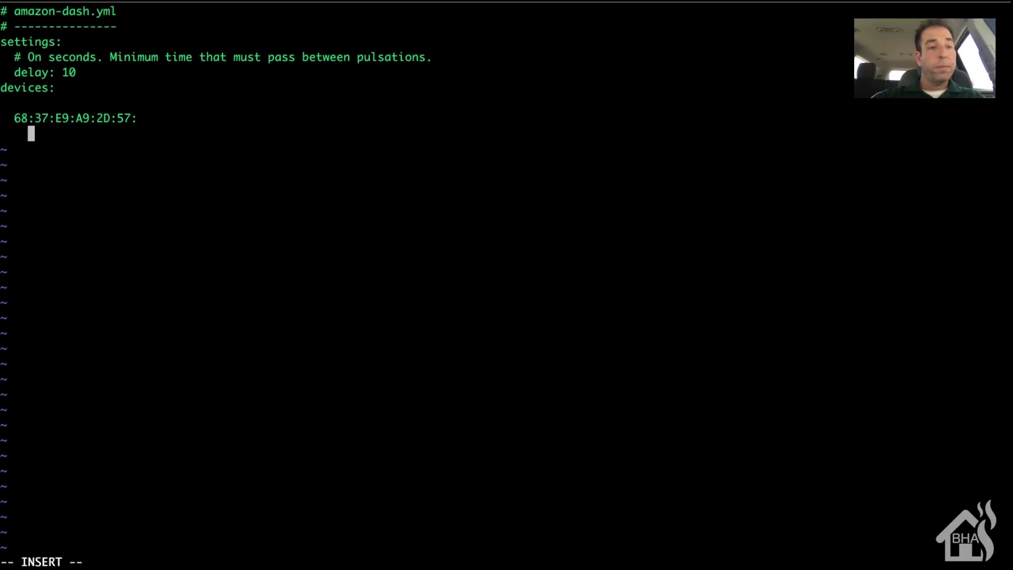
{"action": "type", "text": "ame: Te"}
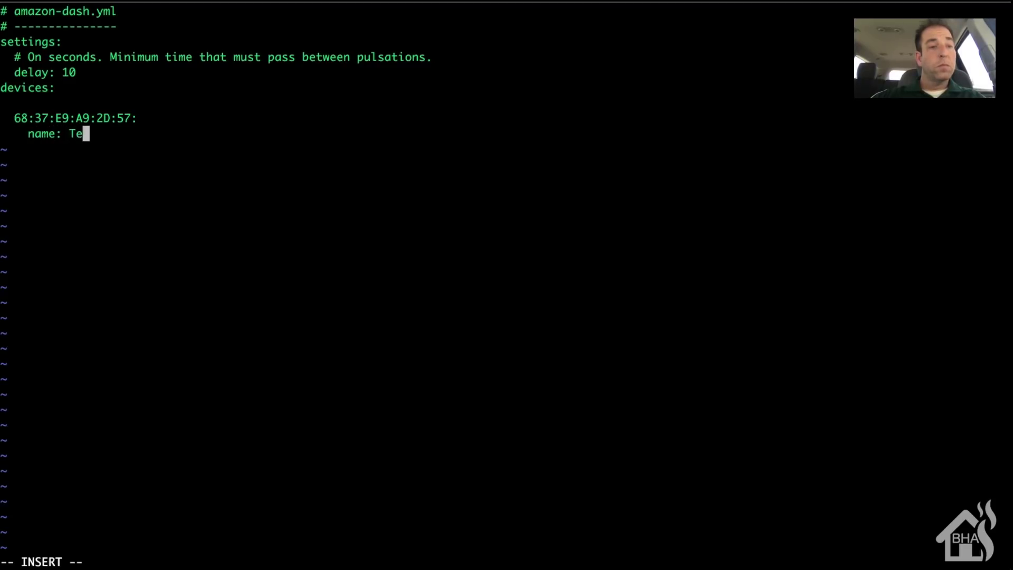
{"action": "type", "text": "st Dash Button"}
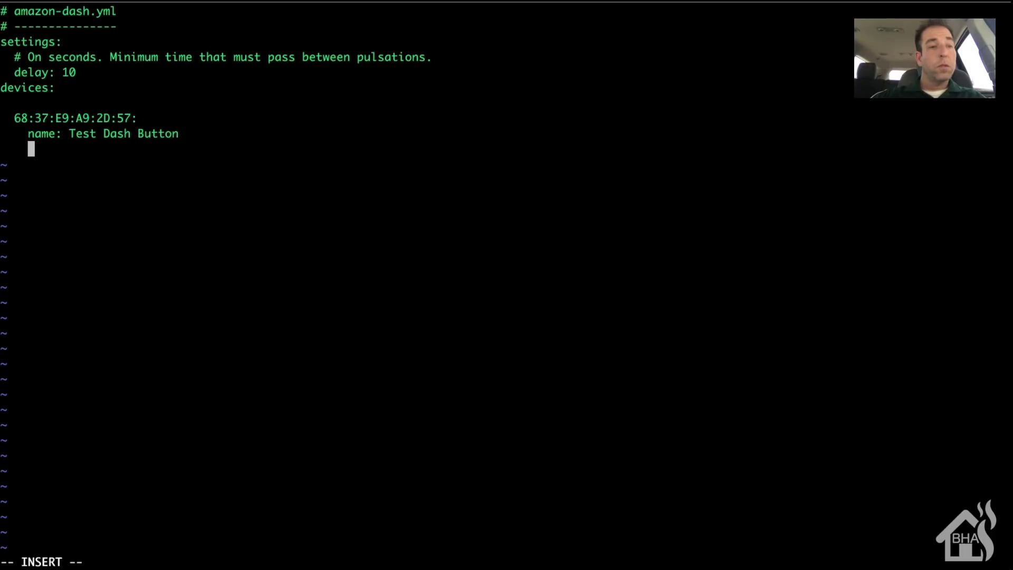
Step: Add a url line pointing to the Home Assistant /api/services/script/turn_on endpoint
{"action": "type", "text": "url: "}
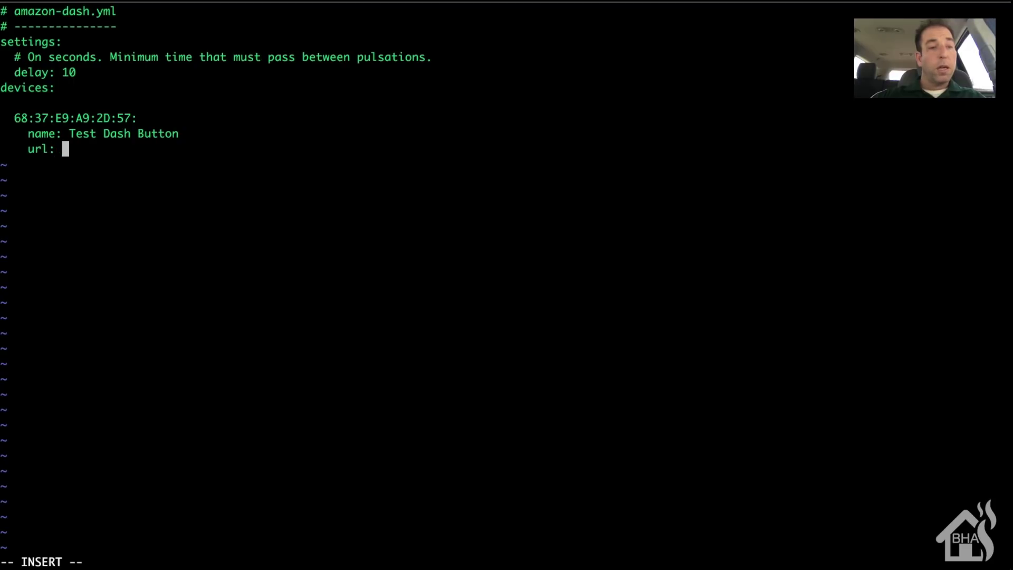
{"action": "type", "text": "'https://"}
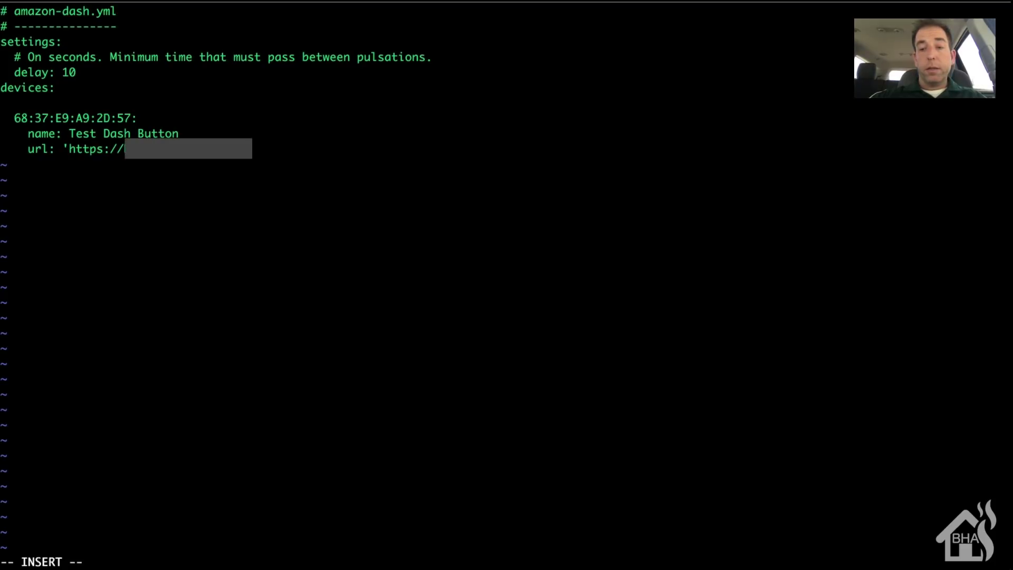
{"action": "type", "text": "org"}
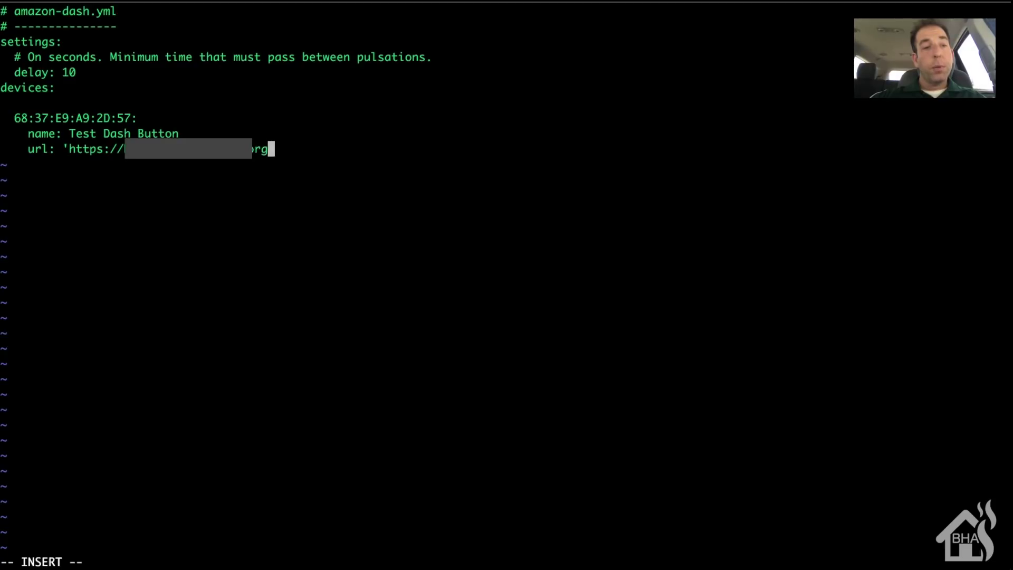
{"action": "type", "text": "/api/"}
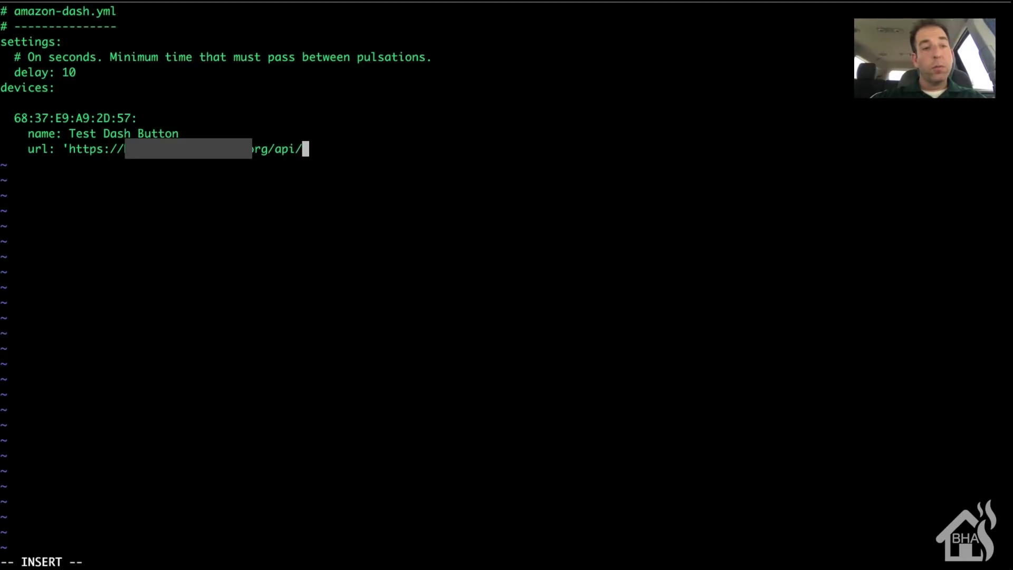
{"action": "type", "text": "services/"}
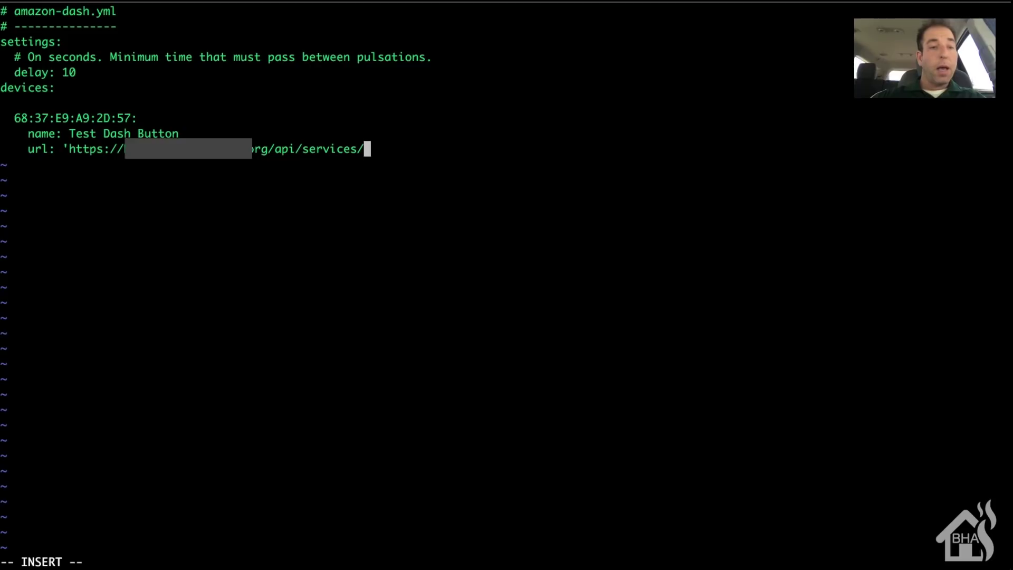
{"action": "type", "text": "scri"}
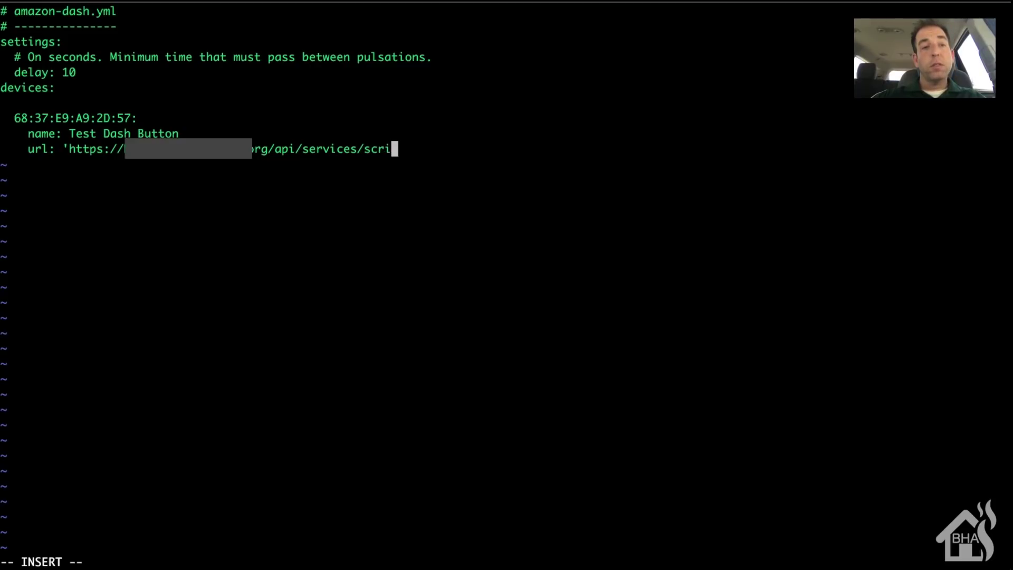
{"action": "type", "text": "pt/turn_on"}
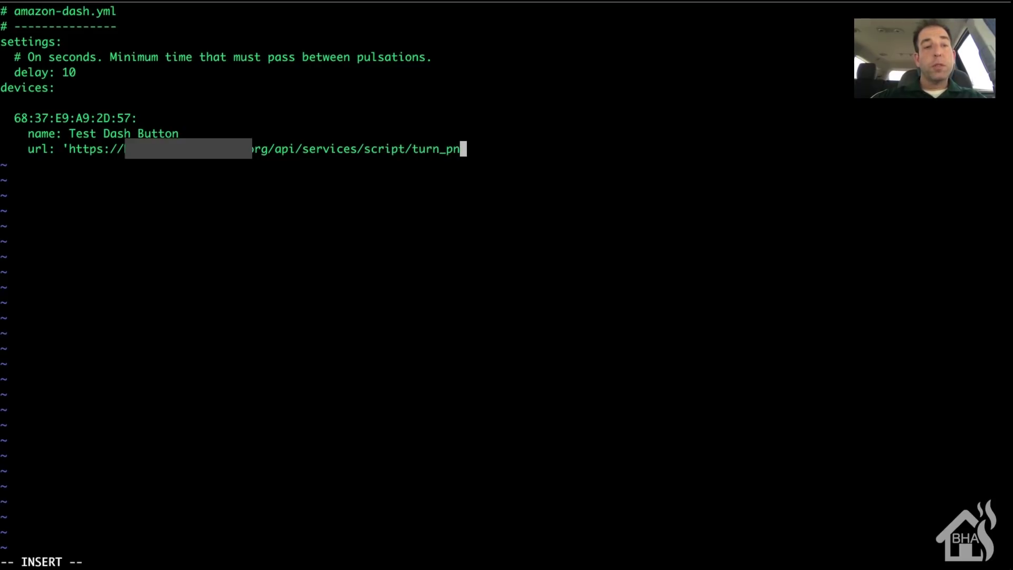
{"action": "key", "text": "BackSpace"}
{"action": "type", "text": "n"}
{"action": "key", "text": "BackSpace"}
{"action": "key", "text": "BackSpace"}
{"action": "type", "text": "on"}
{"action": "key", "text": "BackSpace"}
{"action": "key", "text": "BackSpace"}
{"action": "type", "text": "on'"}
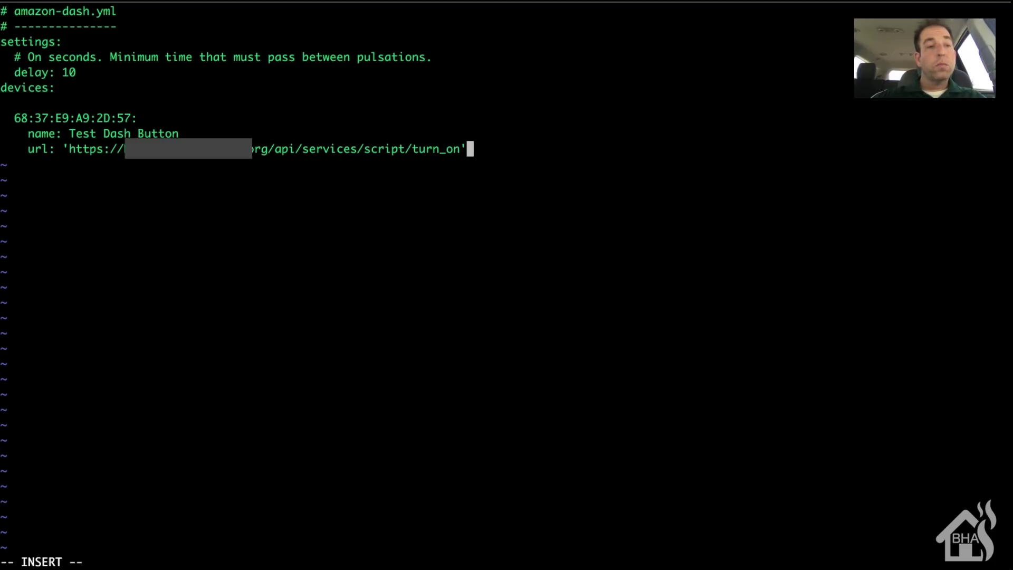
Step: Add 'method: post' and a headers entry carrying the x-ha-access API password
{"action": "key", "text": "Return"}
{"action": "type", "text": "me"}
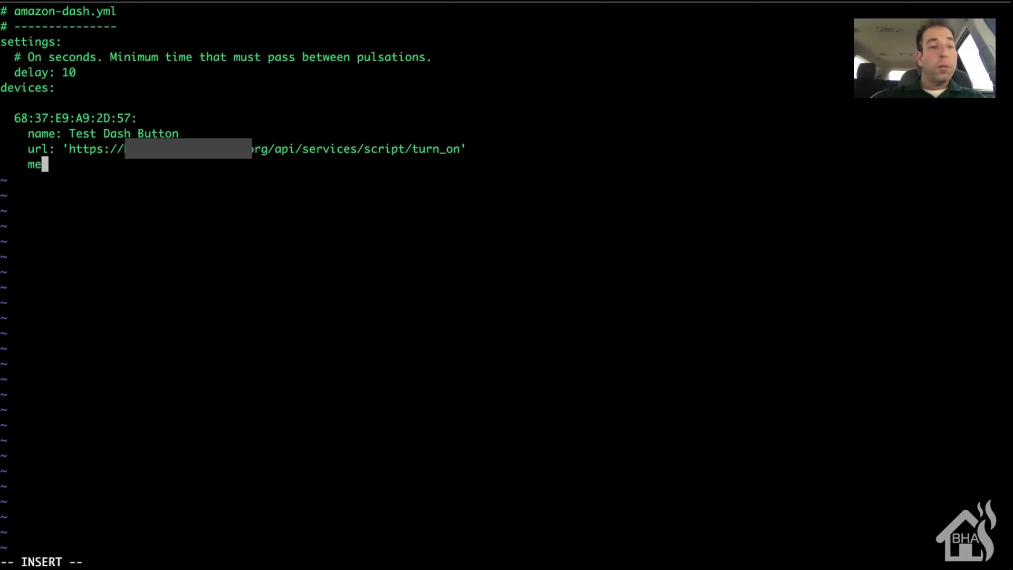
{"action": "type", "text": "thod: post"}
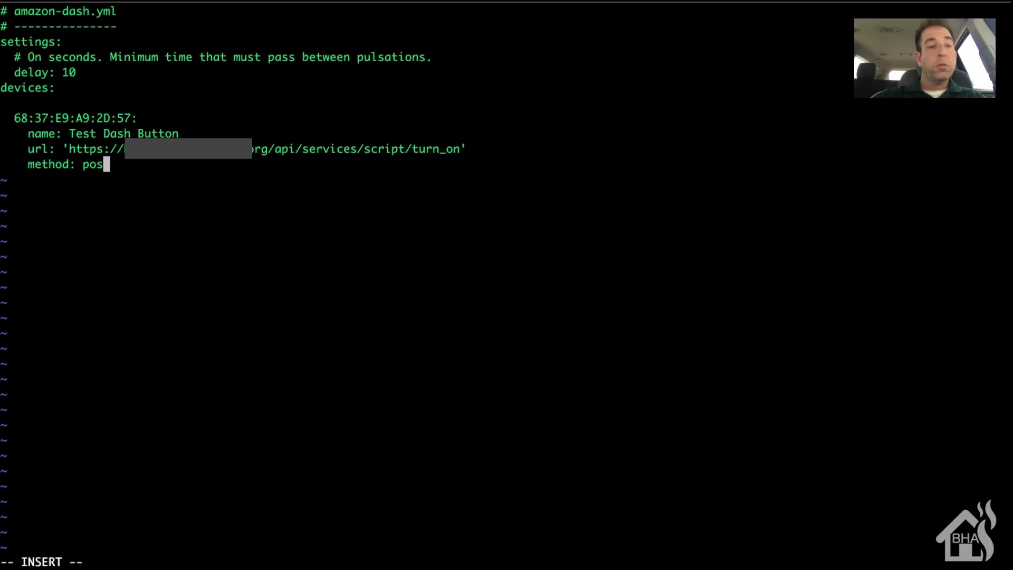
{"action": "key", "text": "Return"}
{"action": "type", "text": "header"}
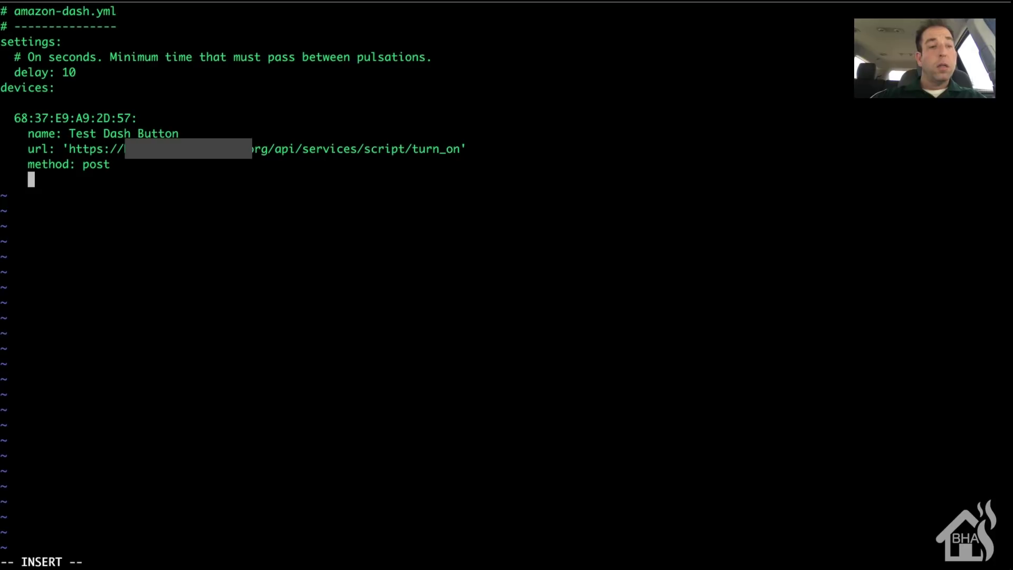
{"action": "type", "text": "s:"}
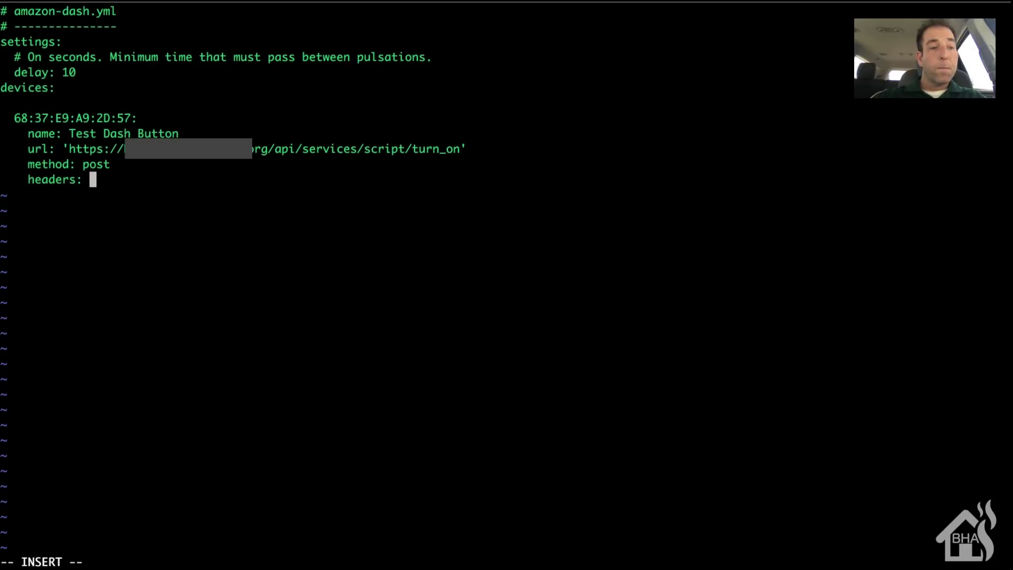
{"action": "type", "text": " {\"x-"}
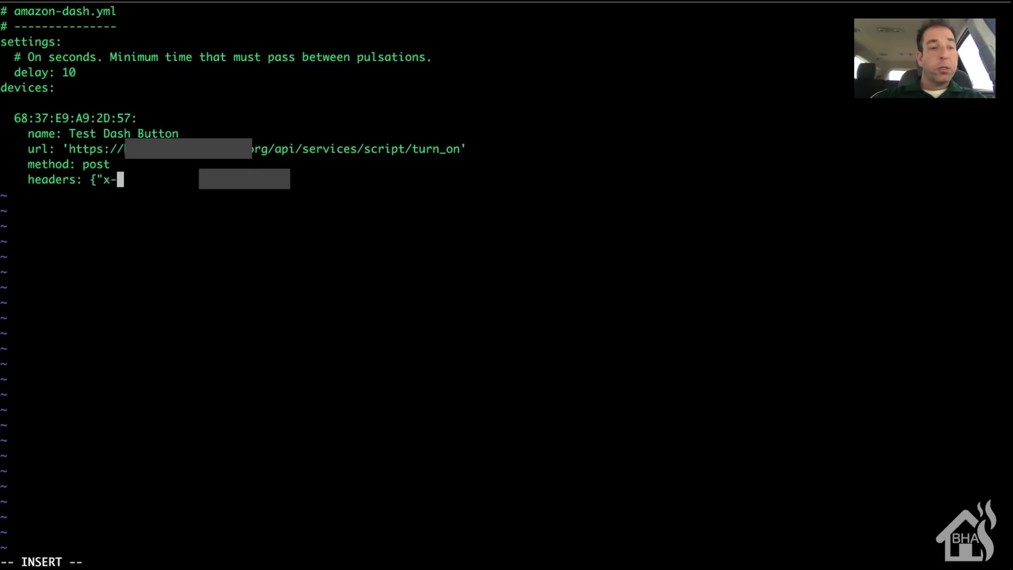
{"action": "type", "text": "ha-acc"}
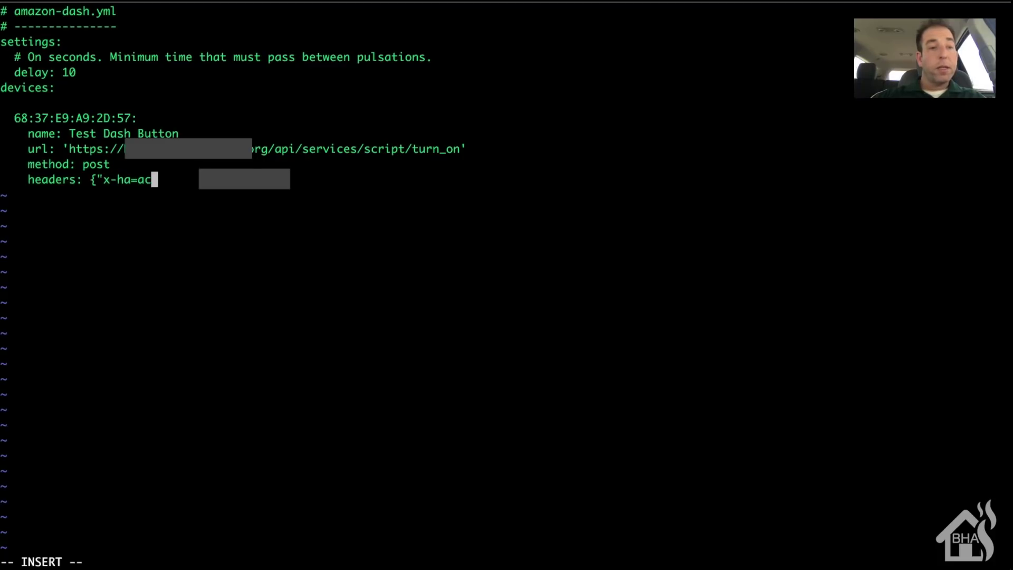
{"action": "key", "text": "BackSpace"}
{"action": "key", "text": "BackSpace"}
{"action": "key", "text": "BackSpace"}
{"action": "type", "text": "access\""}
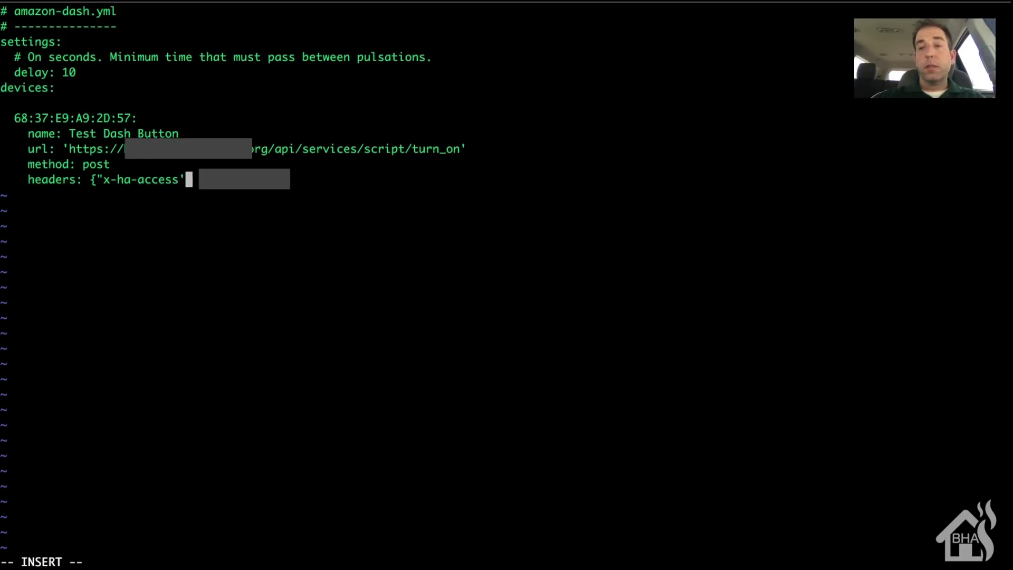
{"action": "key", "text": "BackSpace"}
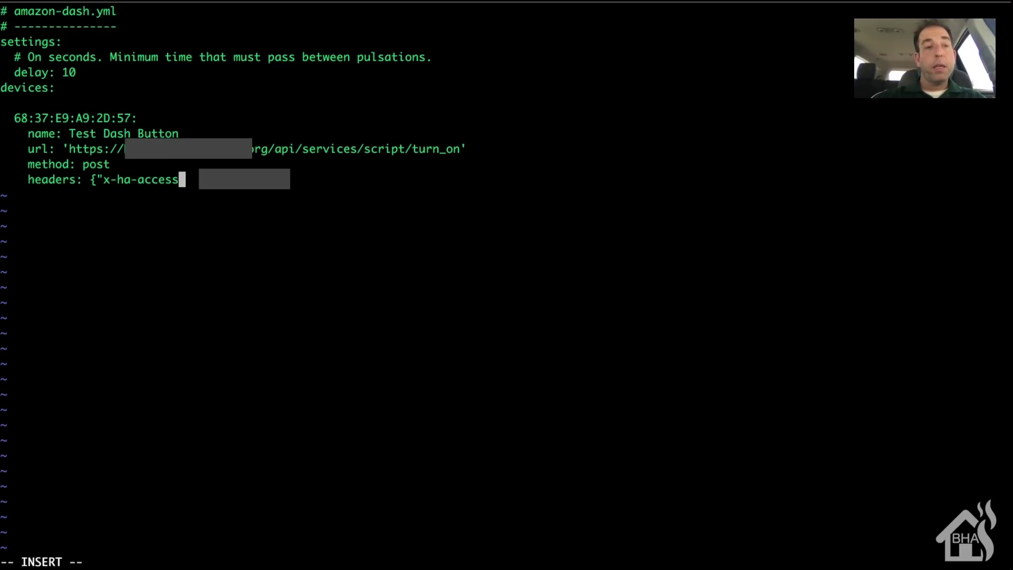
{"action": "type", "text": "\":"}
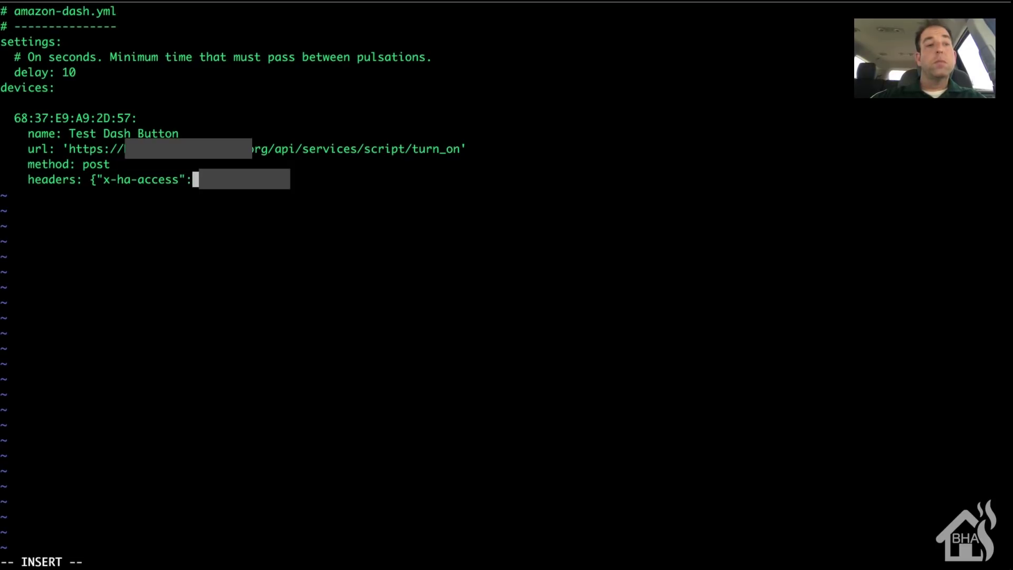
{"action": "type", "text": "\""}
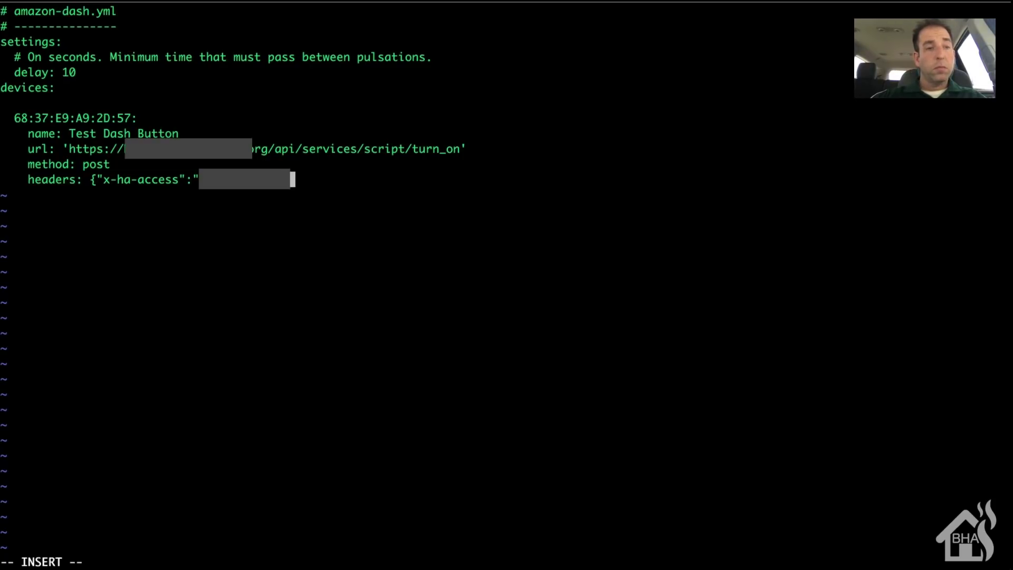
{"action": "type", "text": "\""}
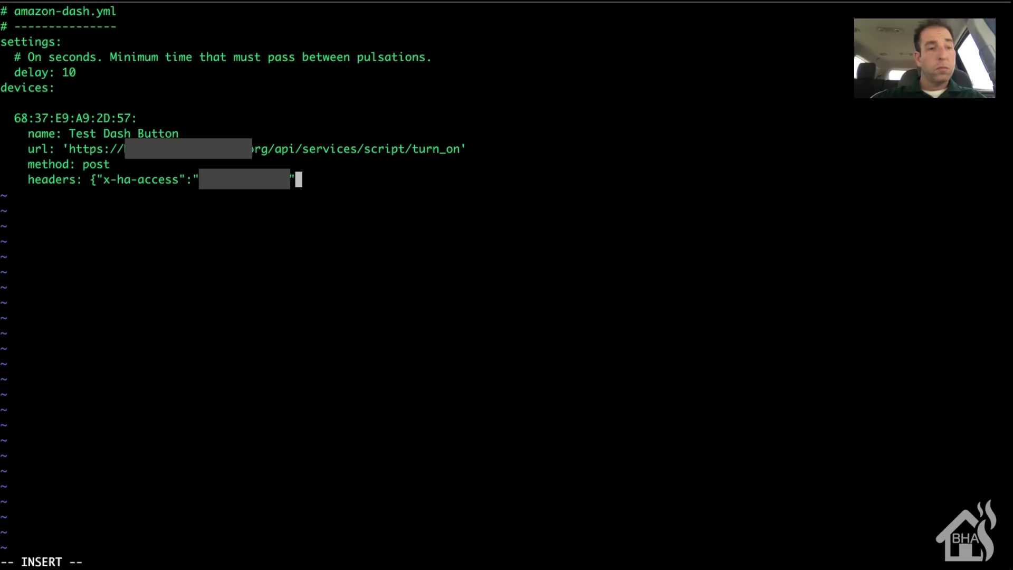
{"action": "type", "text": "}"}
{"action": "key", "text": "Return"}
Step: Add 'content-type: json' and a body with entity_id script.dash_notification, then enter :wq! to save
{"action": "type", "text": "content-ty"}
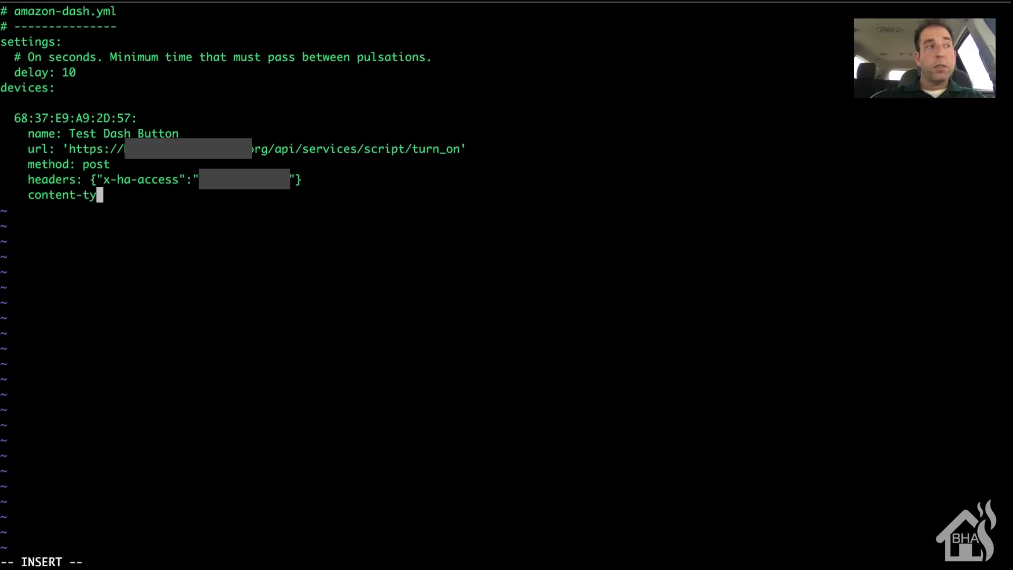
{"action": "type", "text": "pe: "}
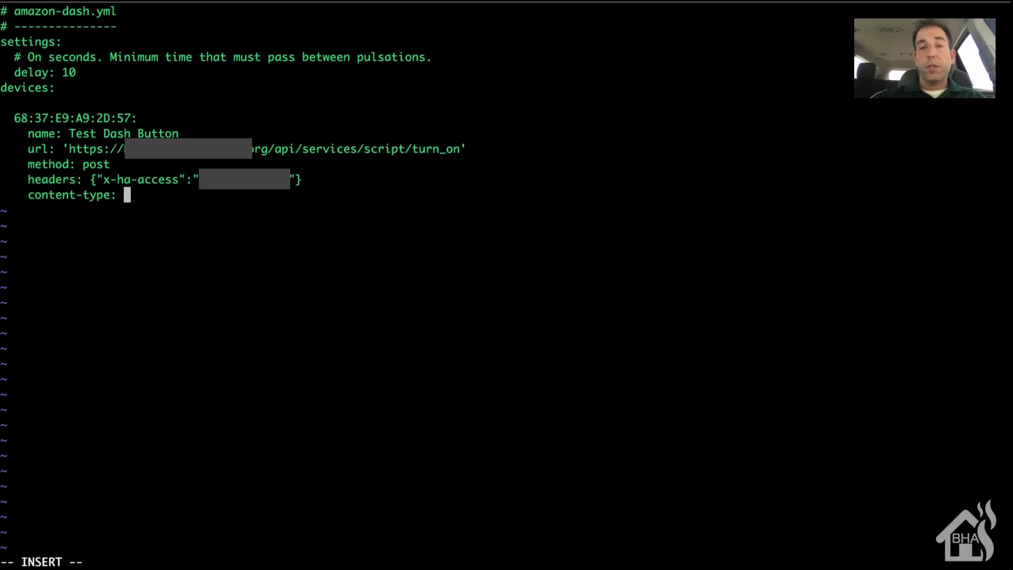
{"action": "type", "text": "json"}
{"action": "key", "text": "Return"}
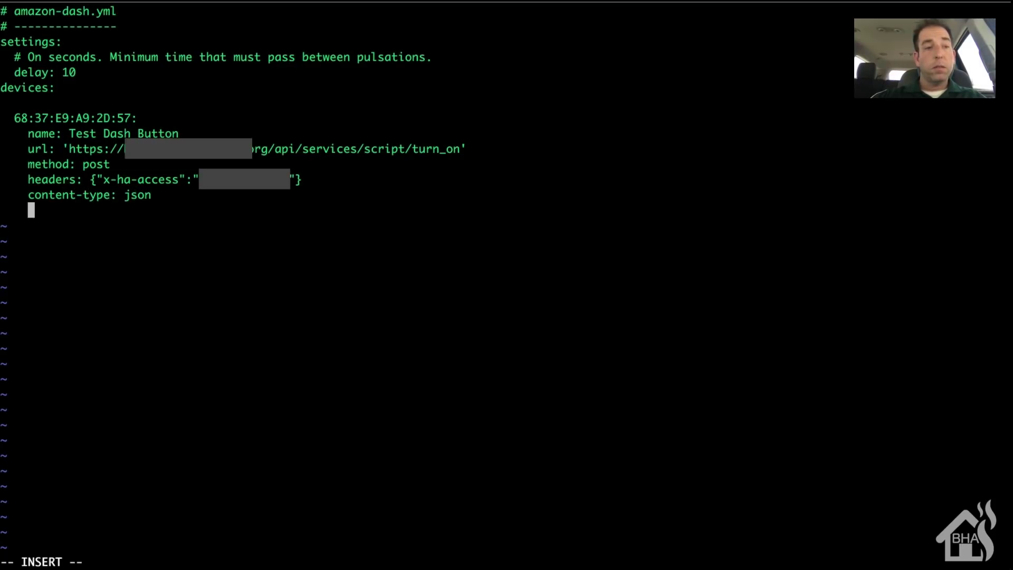
{"action": "type", "text": "body:"}
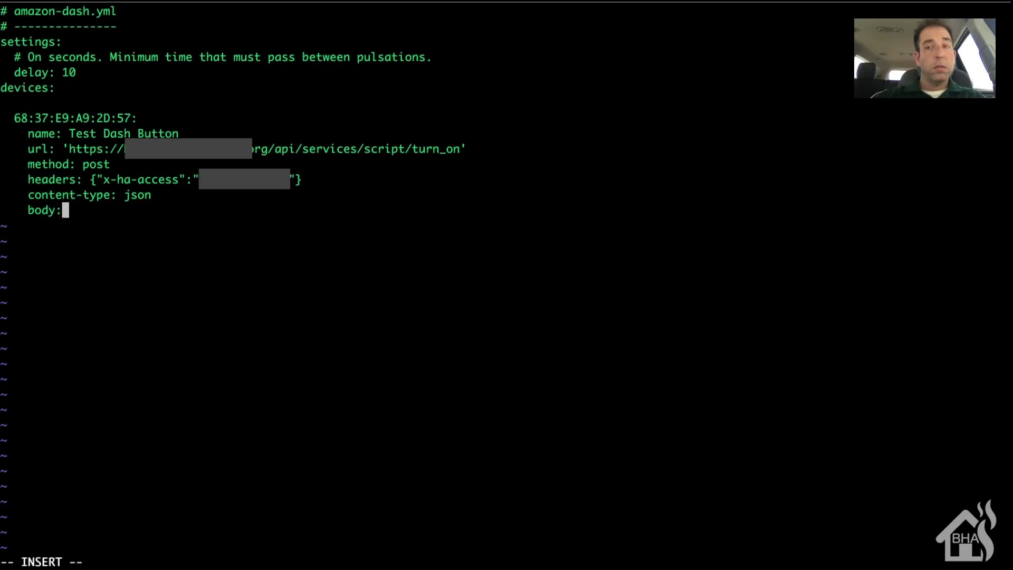
{"action": "type", "text": " '{"}
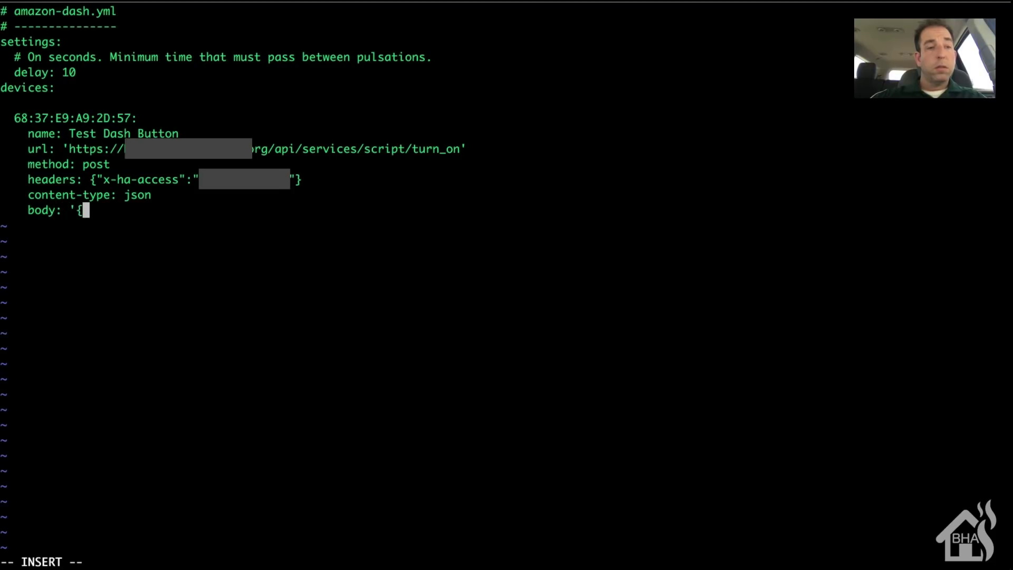
{"action": "type", "text": "\"entity+"}
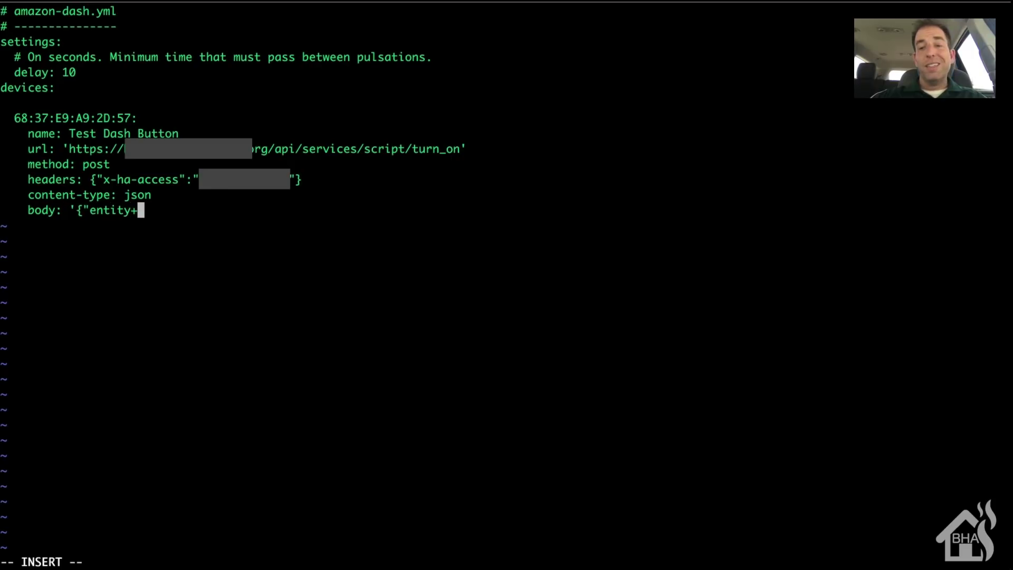
{"action": "key", "text": "BackSpace"}
{"action": "type", "text": "_id\""}
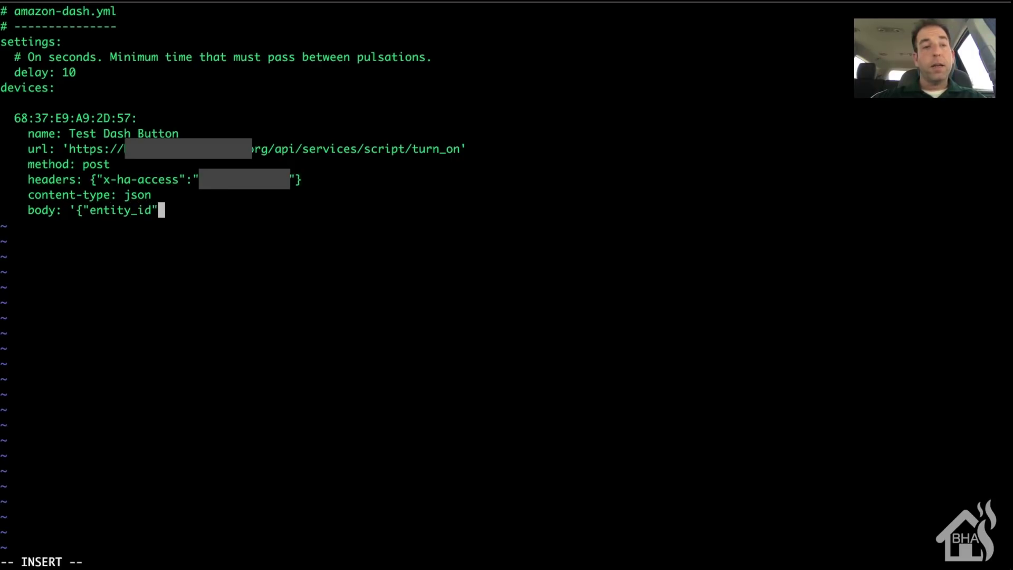
{"action": "type", "text": ":"}
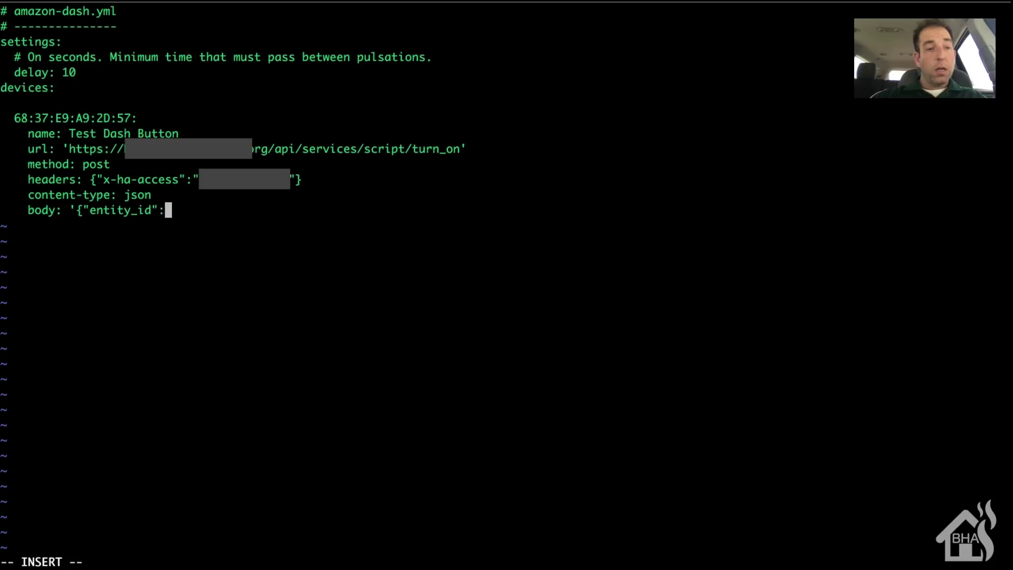
{"action": "type", "text": "\"script"}
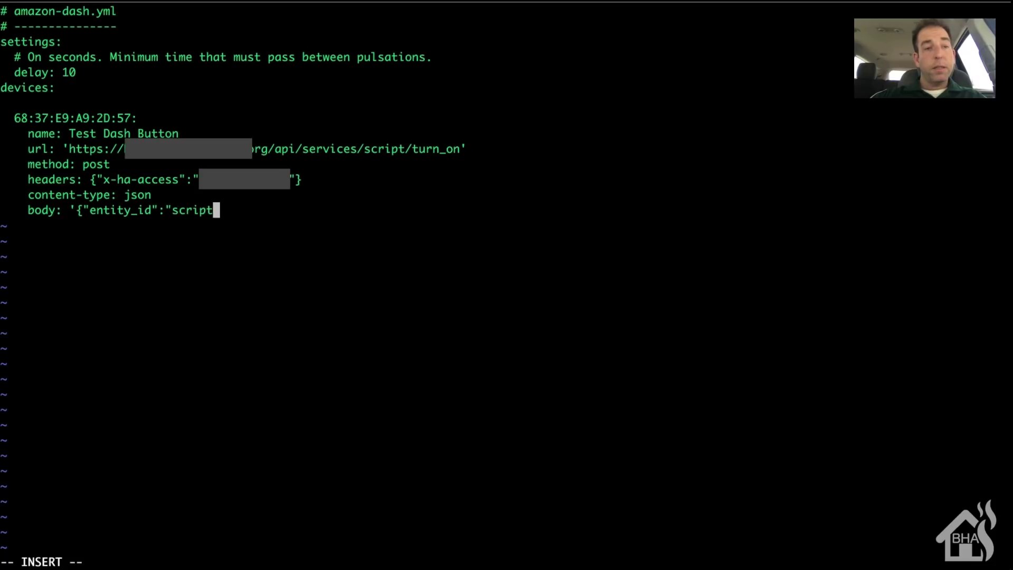
{"action": "type", "text": ".dash_"}
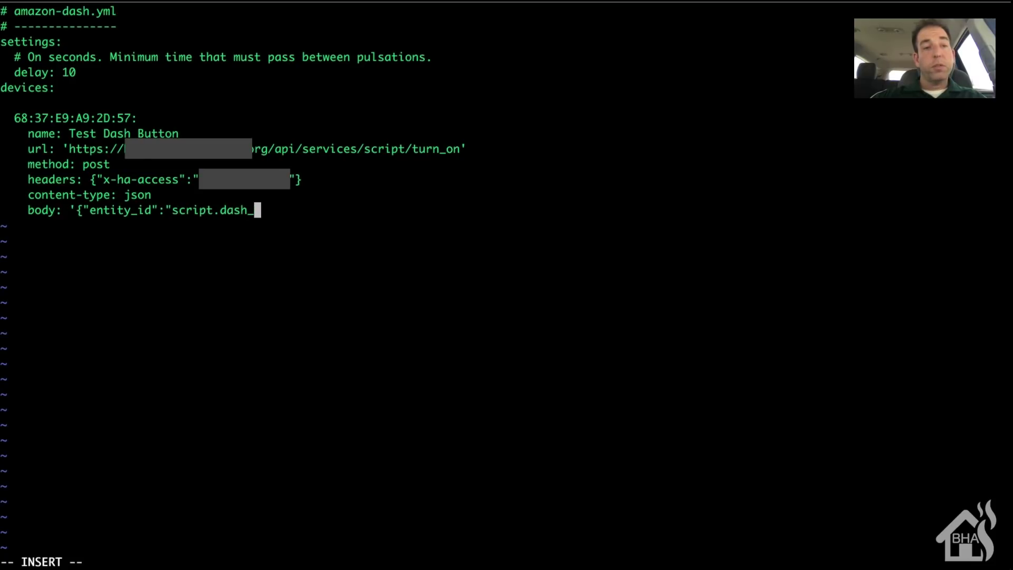
{"action": "type", "text": "notification"}
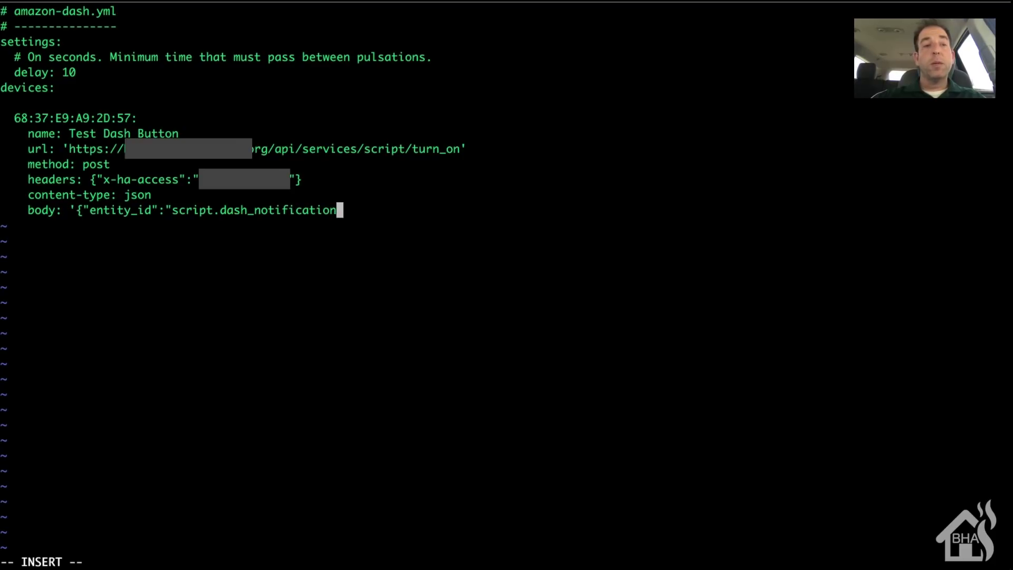
{"action": "type", "text": "\"}'"}
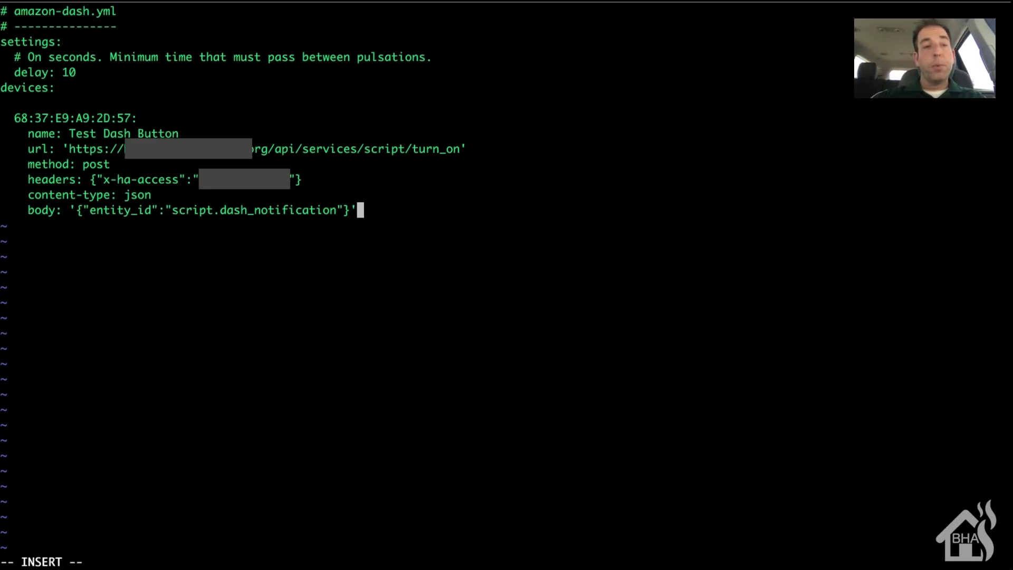
{"action": "key", "text": "Escape"}
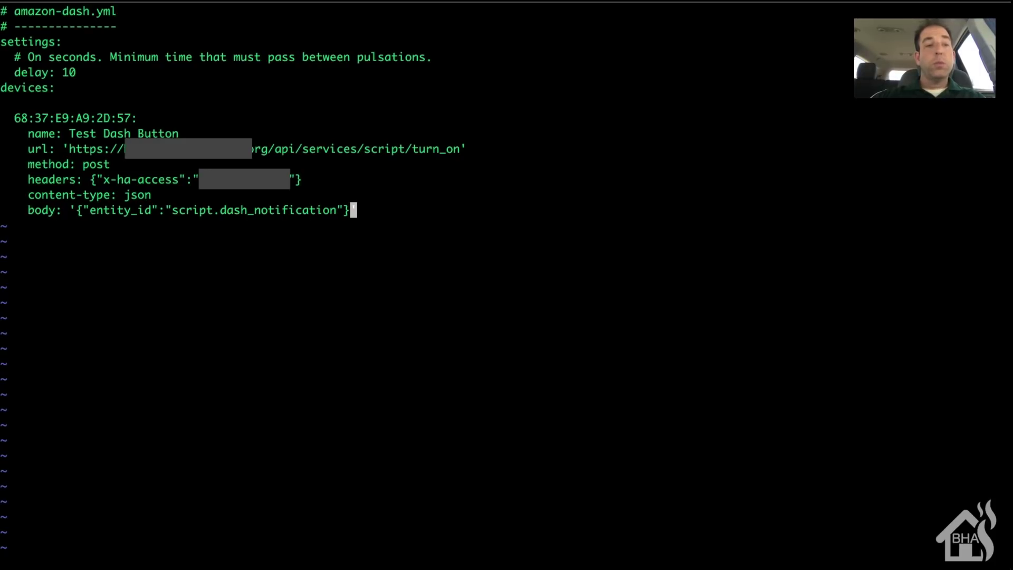
{"action": "type", "text": ":wq!"}
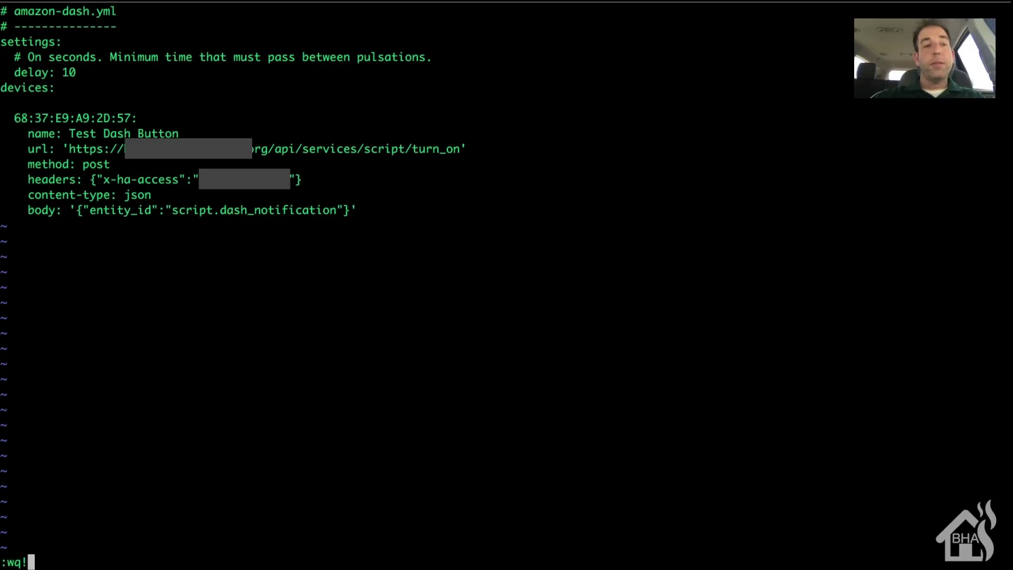
Step: Save amazon-dash.yml and restart amazon-dash.service with sudo systemctl restart
{"action": "key", "text": "Return"}
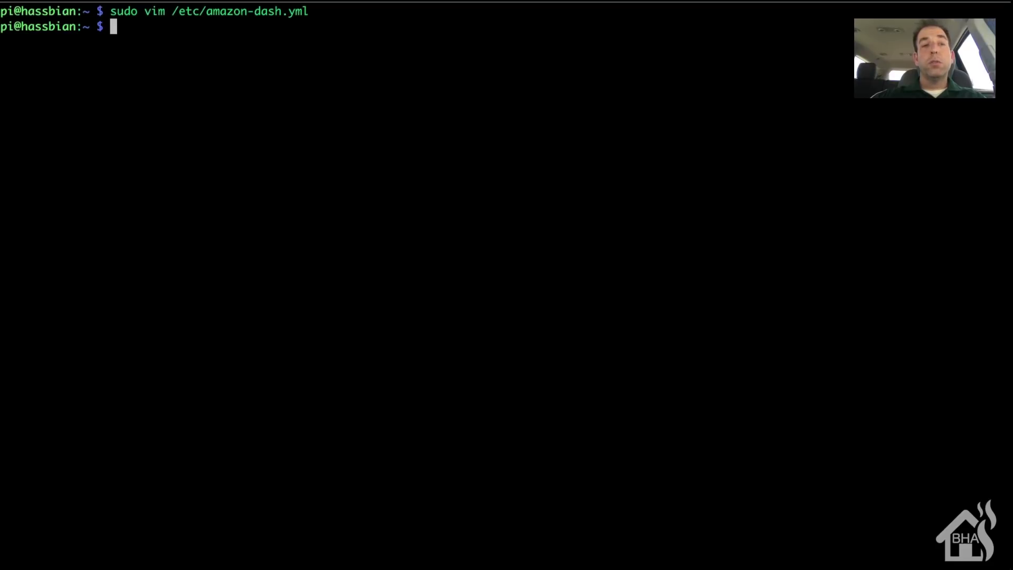
{"action": "type", "text": "sudo sy"}
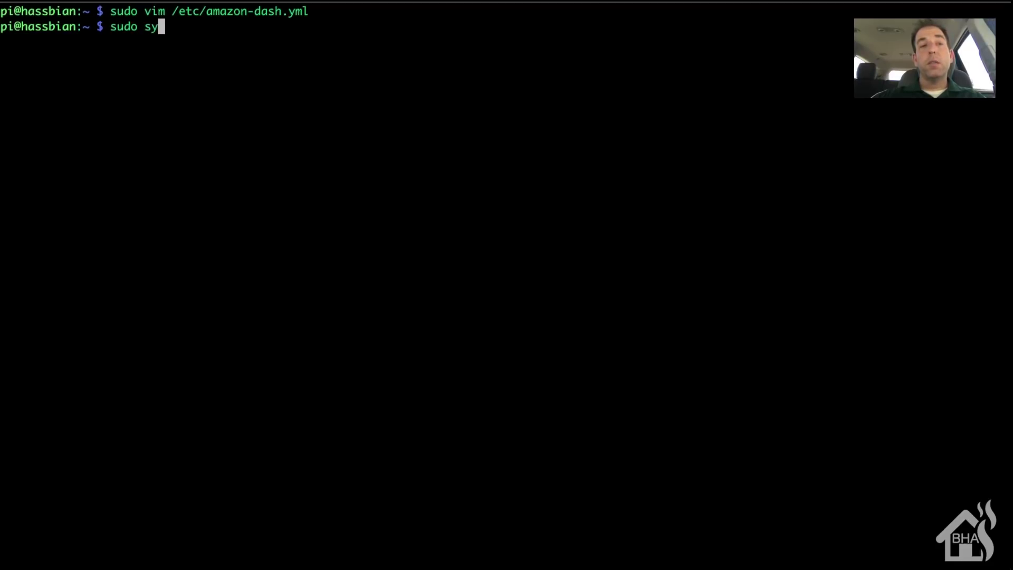
{"action": "type", "text": "stemctl"}
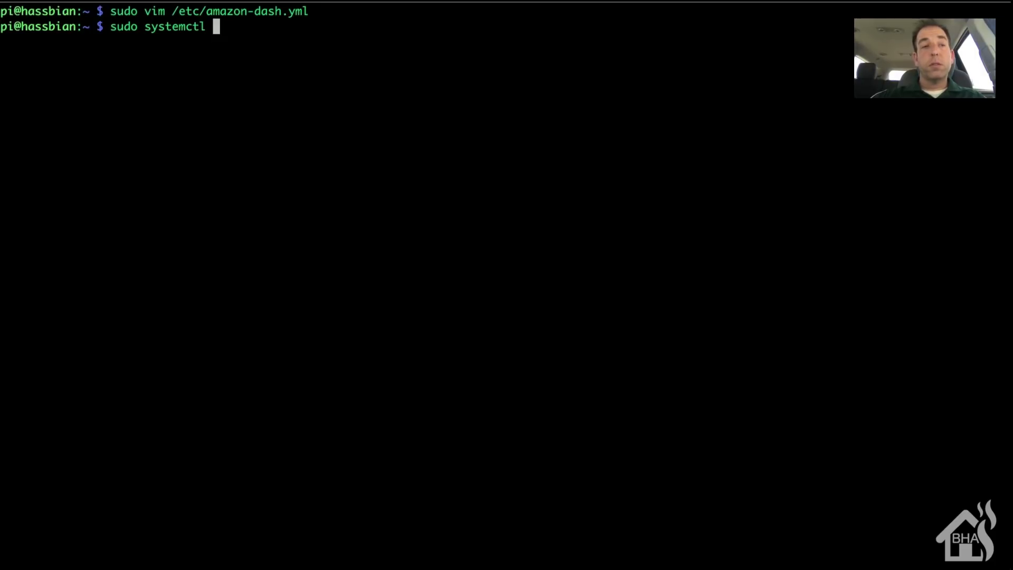
{"action": "type", "text": "restart "}
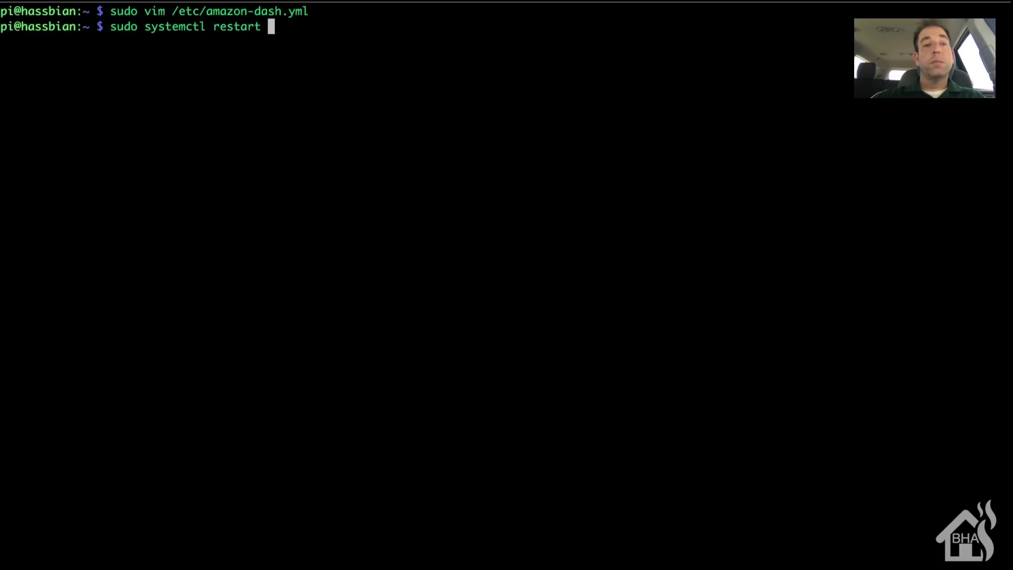
{"action": "type", "text": "amaz"}
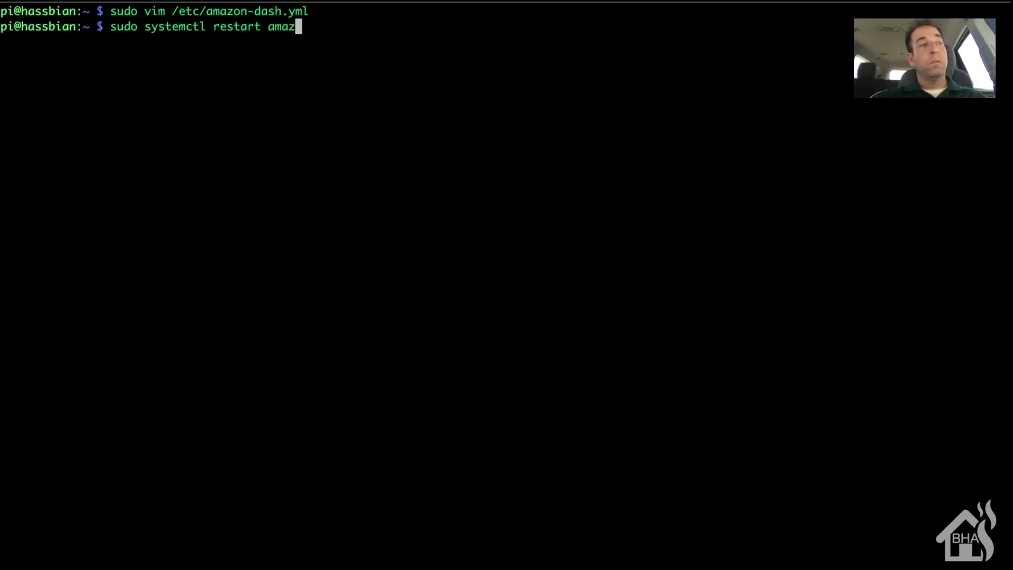
{"action": "key", "text": "Tab"}
{"action": "key", "text": "Return"}
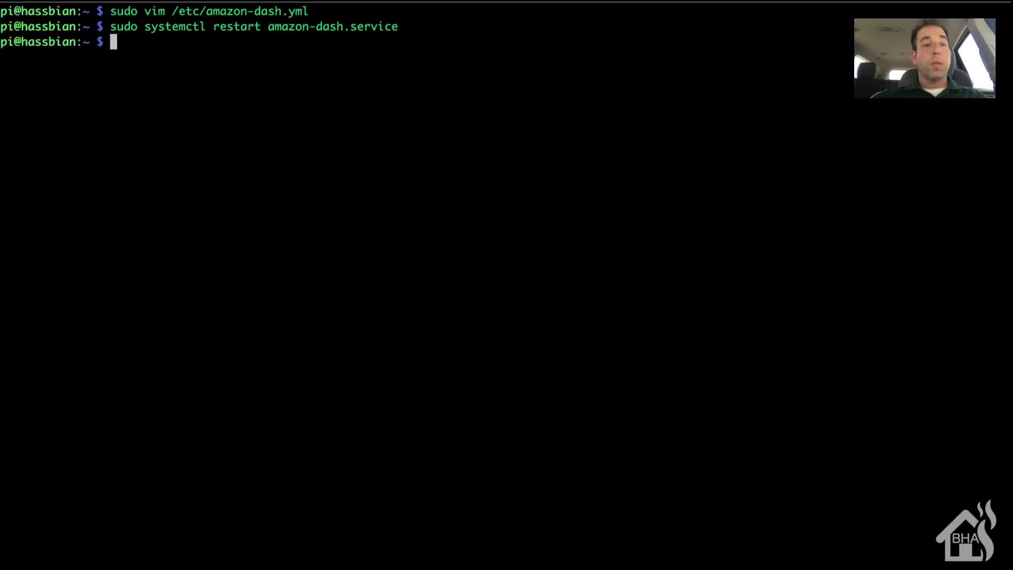
Step: Enable amazon-dash.service to start at boot with sudo systemctl enable
{"action": "type", "text": "sudo enabl"}
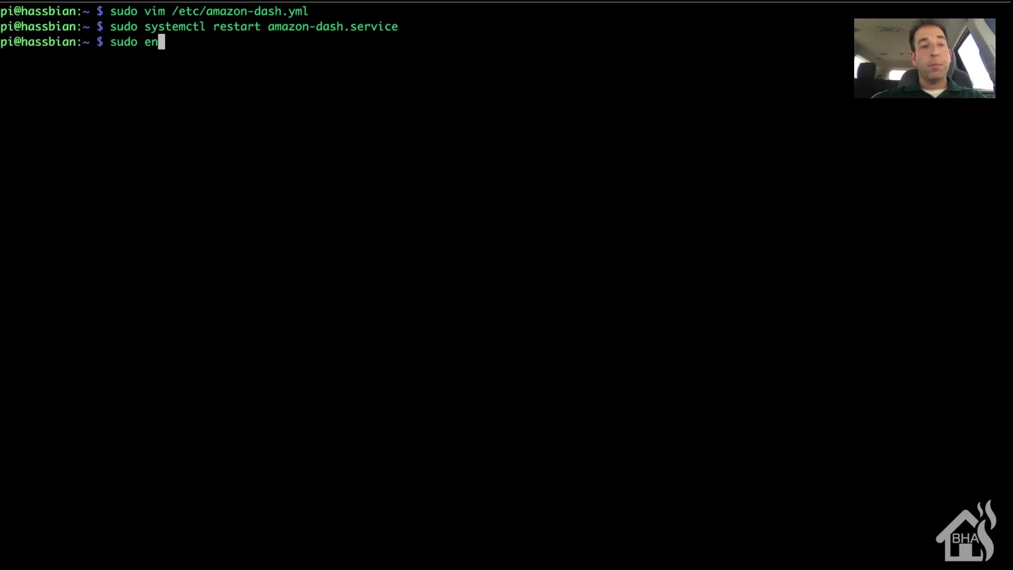
{"action": "key", "text": "BackSpace"}
{"action": "key", "text": "BackSpace"}
{"action": "key", "text": "BackSpace"}
{"action": "key", "text": "BackSpace"}
{"action": "key", "text": "BackSpace"}
{"action": "type", "text": "syste"}
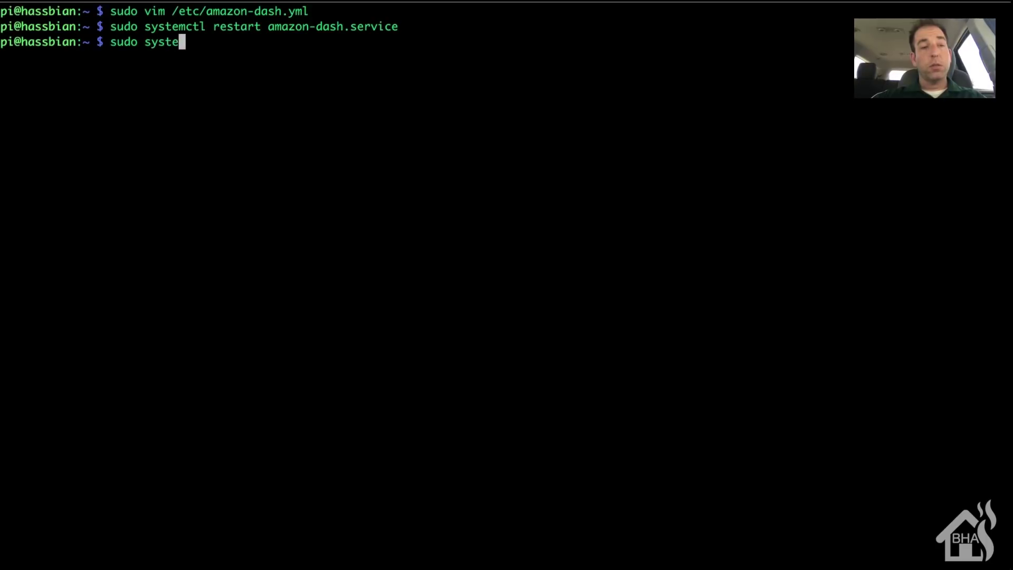
{"action": "type", "text": "mctl enable am"}
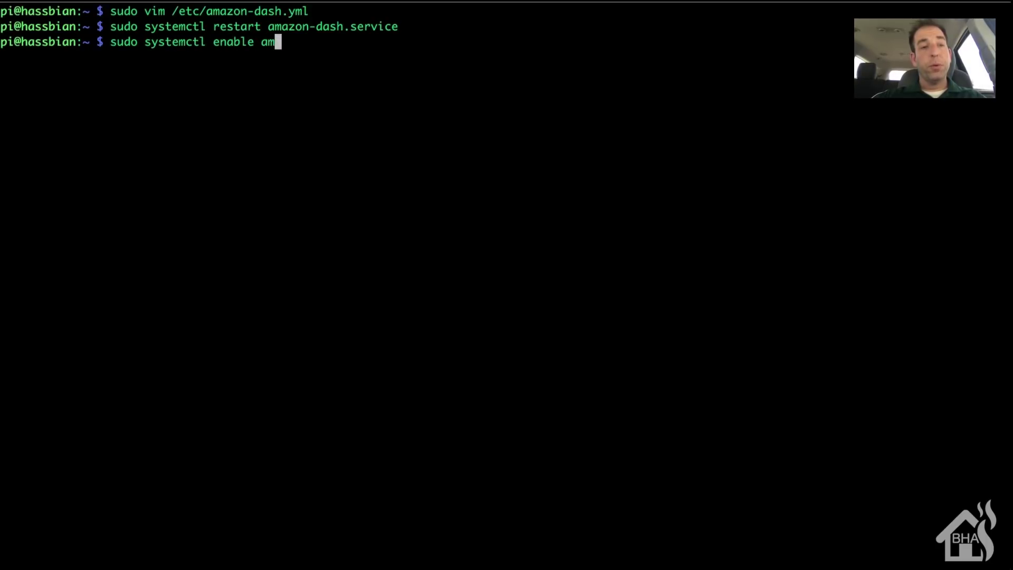
{"action": "key", "text": "Tab"}
{"action": "key", "text": "Return"}
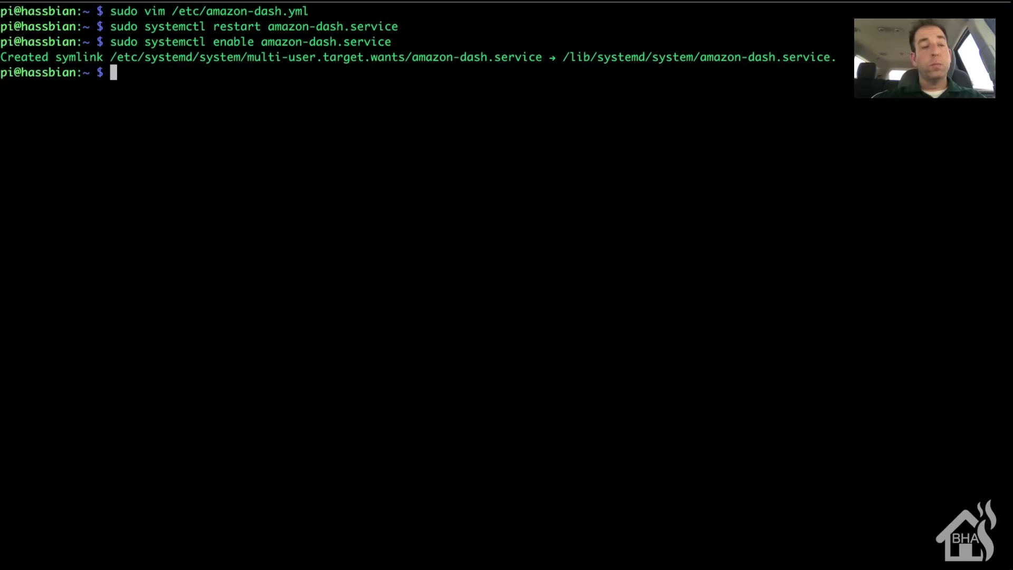
Step: Check amazon-dash.service status with sudo systemctl status to confirm it is running
{"action": "type", "text": "sudo system"}
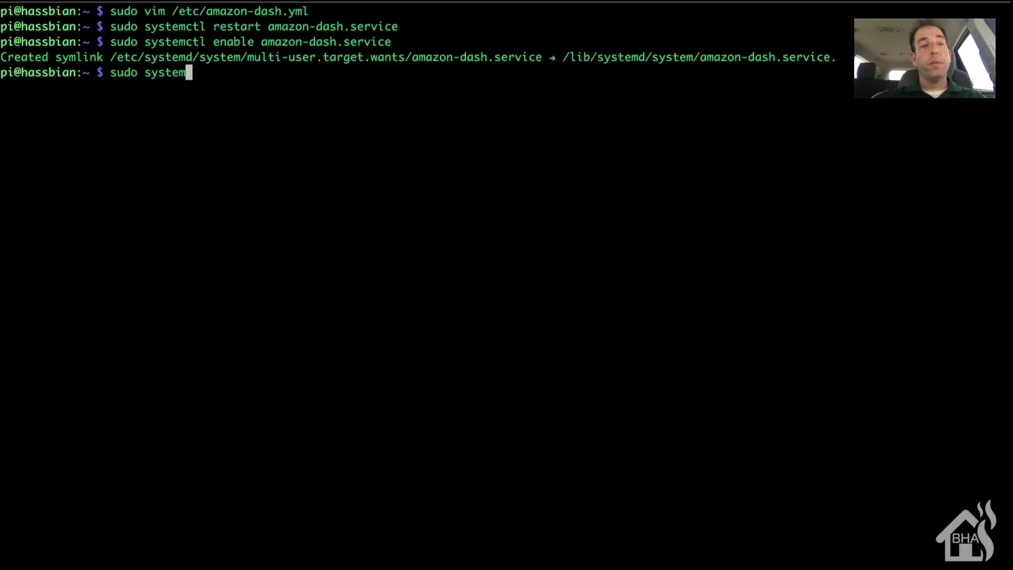
{"action": "type", "text": "ctl stat"}
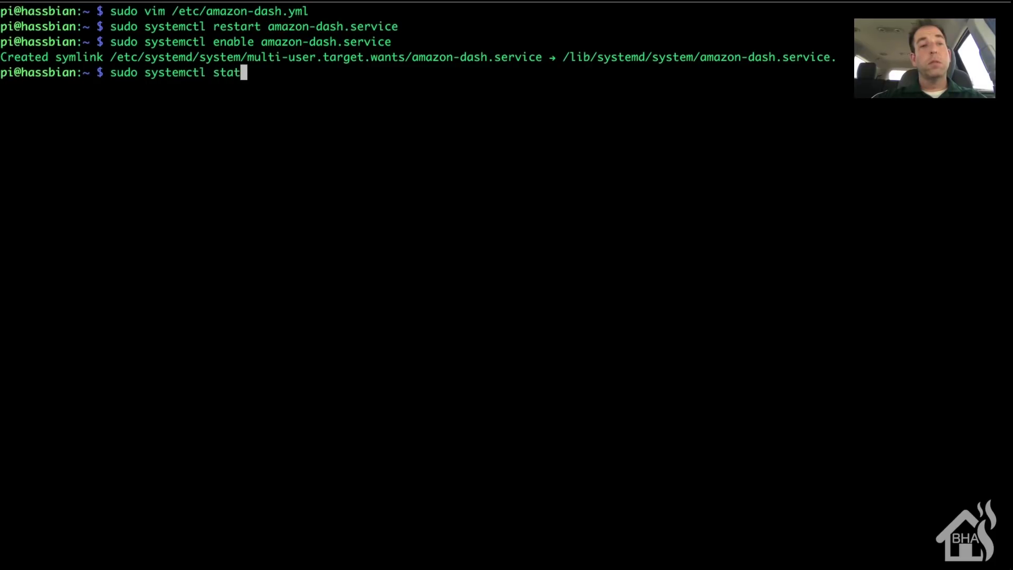
{"action": "type", "text": "us am"}
{"action": "key", "text": "Tab"}
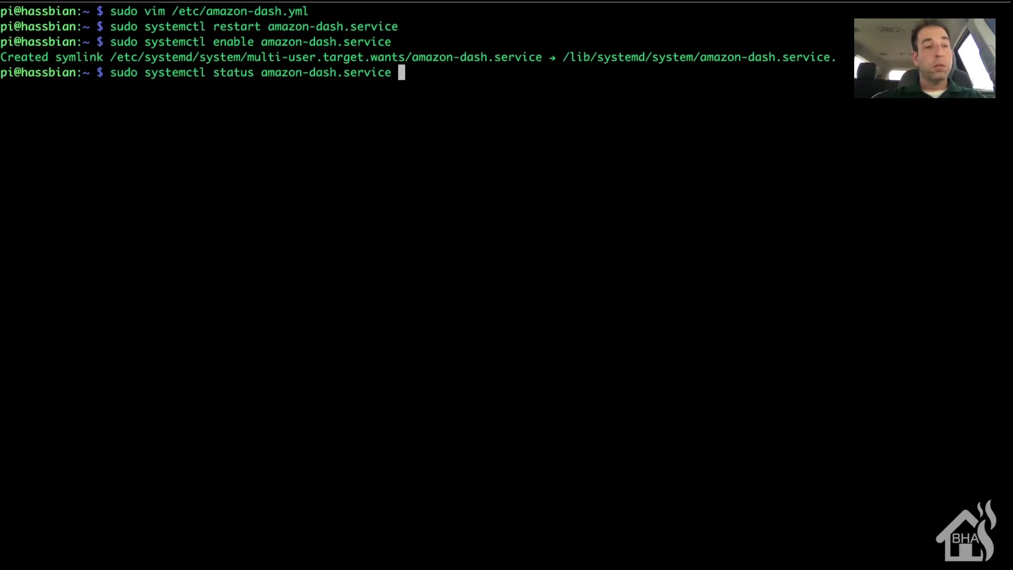
{"action": "key", "text": "Return"}
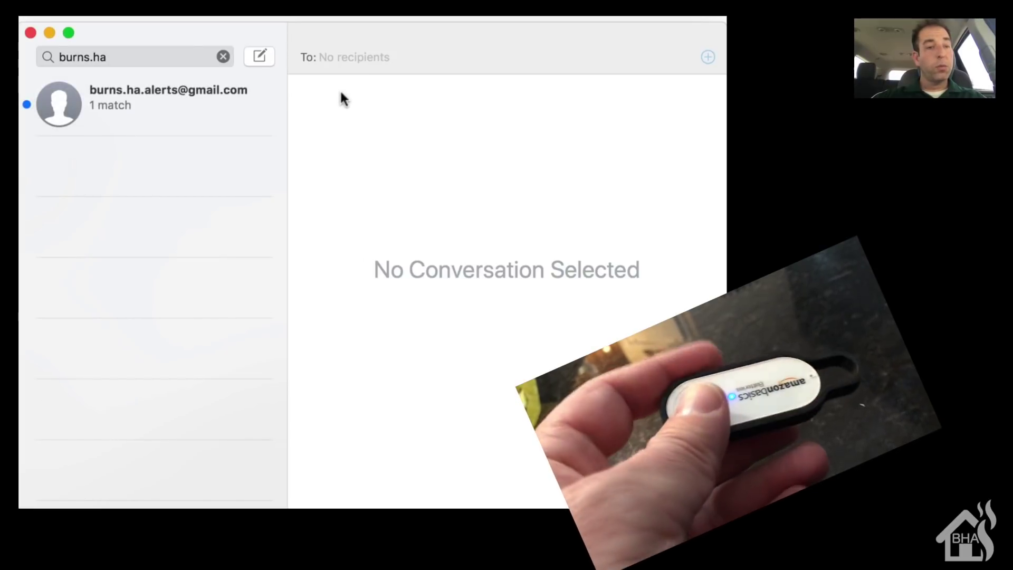
Step: Open the alerts account's conversation from the Messages search results
{"action": "left_click", "coordinate": [118, 105]}
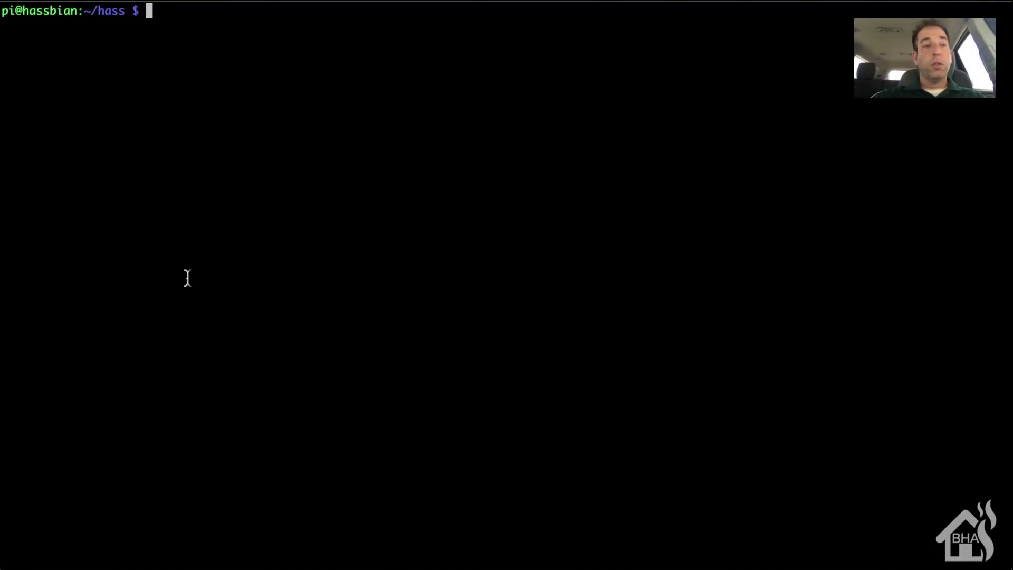
Step: Open binary_sensor.yaml in vim and start inserting on a new line below the firetv_server entry
{"action": "type", "text": "sudo vim b"}
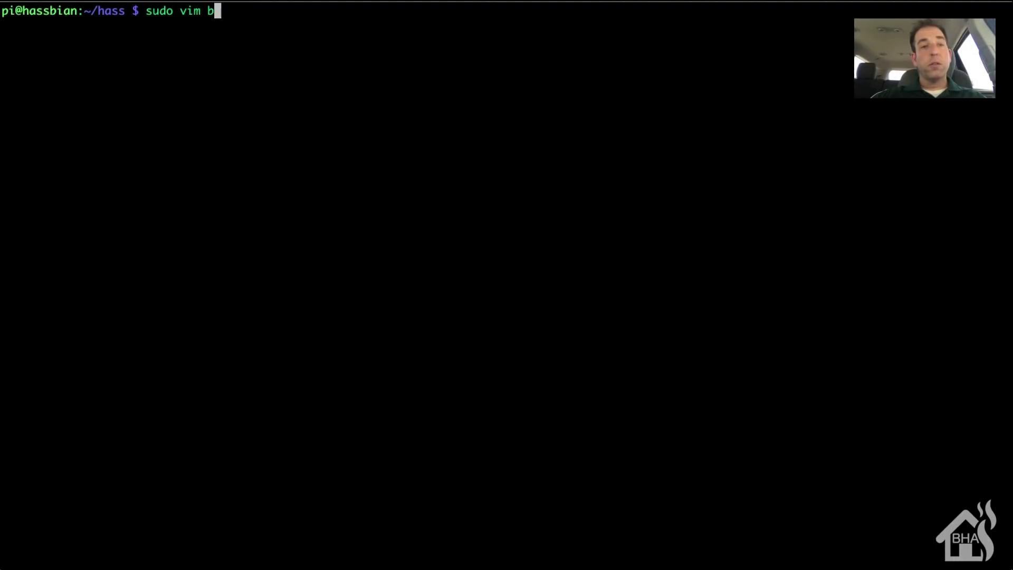
{"action": "type", "text": "inary"}
{"action": "key", "text": "Tab"}
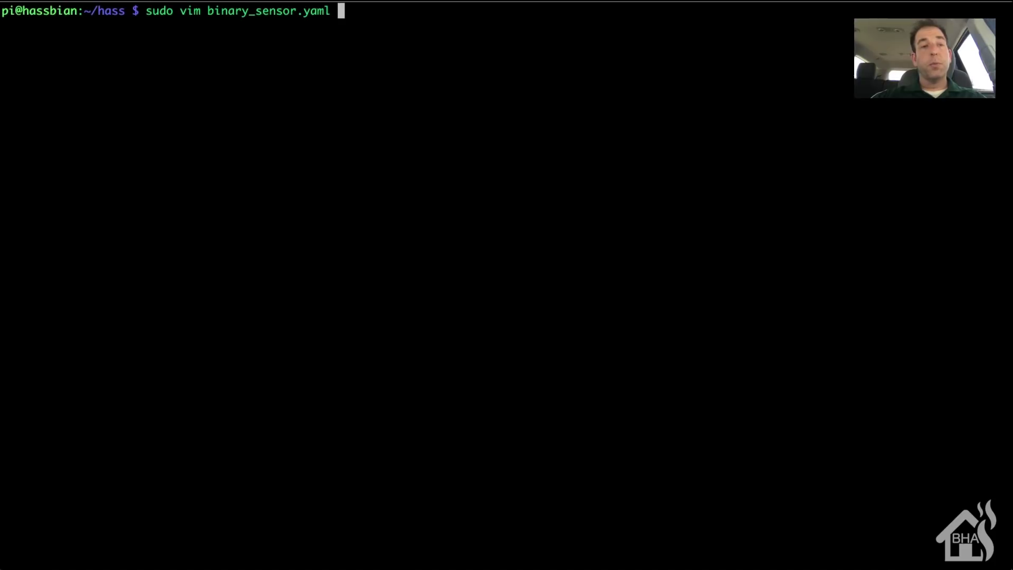
{"action": "key", "text": "Return"}
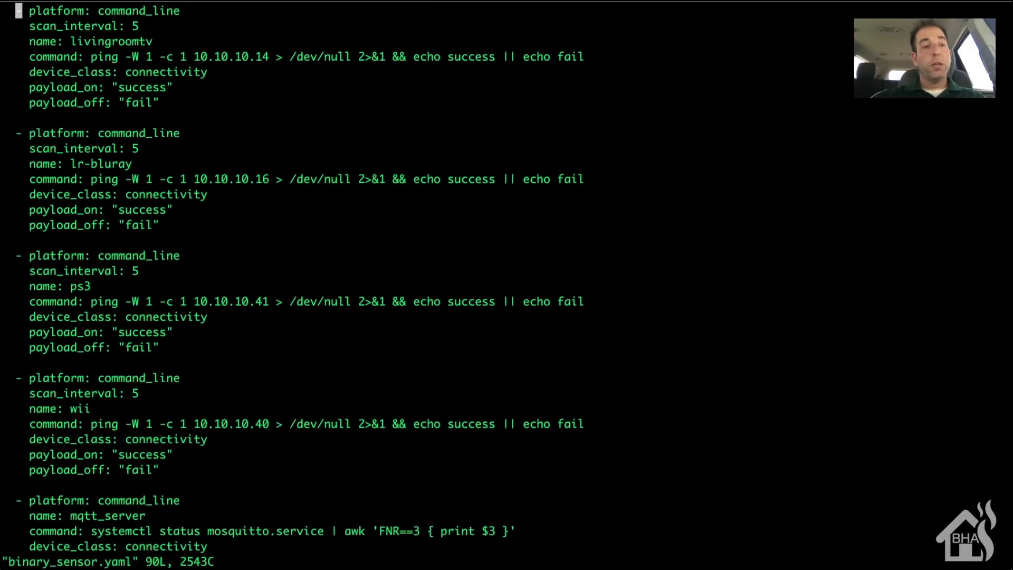
{"action": "key", "text": "shift+g"}
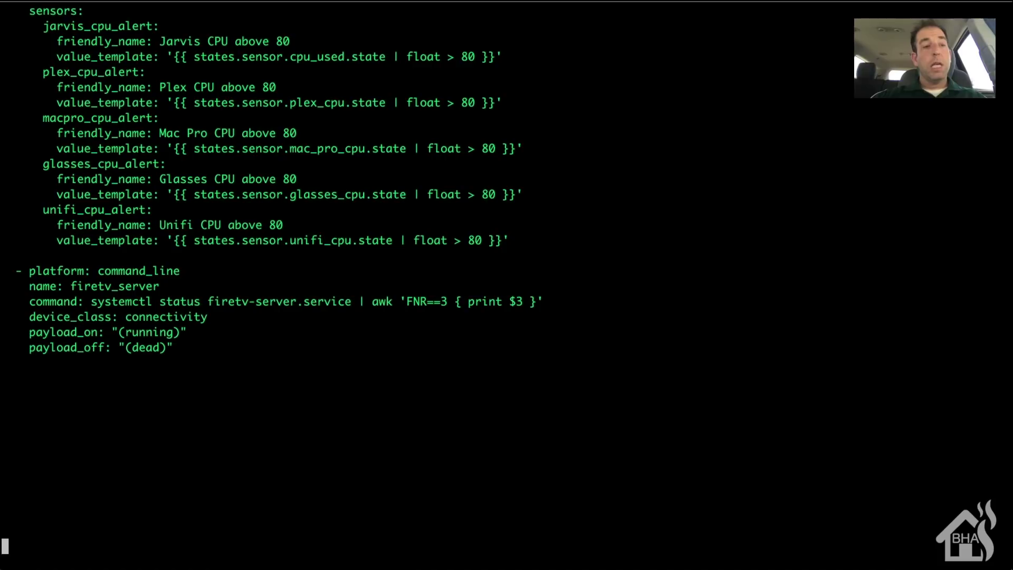
{"action": "key", "text": "Up"}
{"action": "key", "text": "Up"}
{"action": "key", "text": "Up"}
{"action": "key", "text": "Up"}
{"action": "key", "text": "Up"}
{"action": "key", "text": "Up"}
{"action": "key", "text": "Up"}
{"action": "key", "text": "Up"}
{"action": "key", "text": "Up"}
{"action": "key", "text": "Up"}
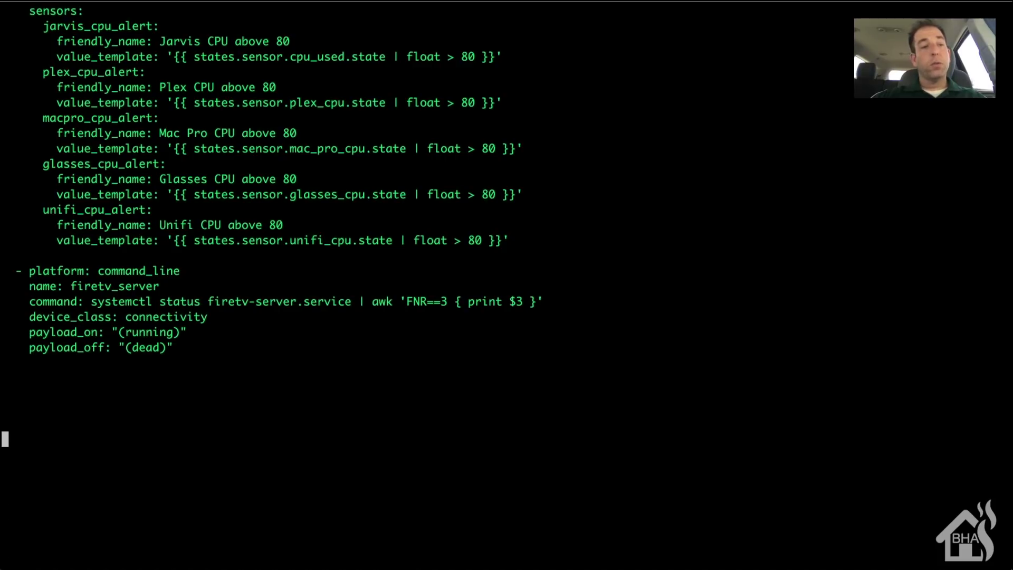
{"action": "key", "text": "Up"}
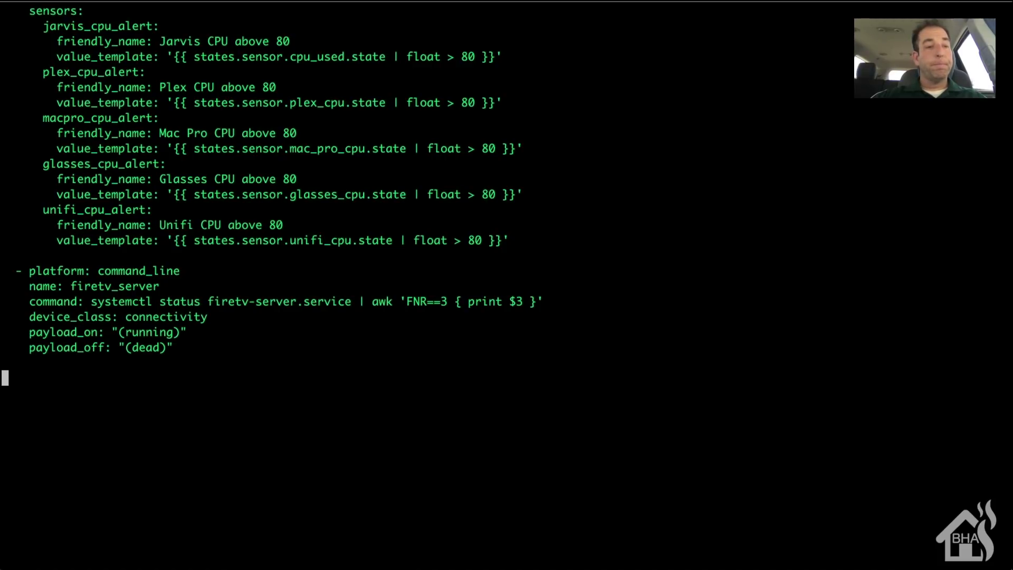
{"action": "key", "text": "Down"}
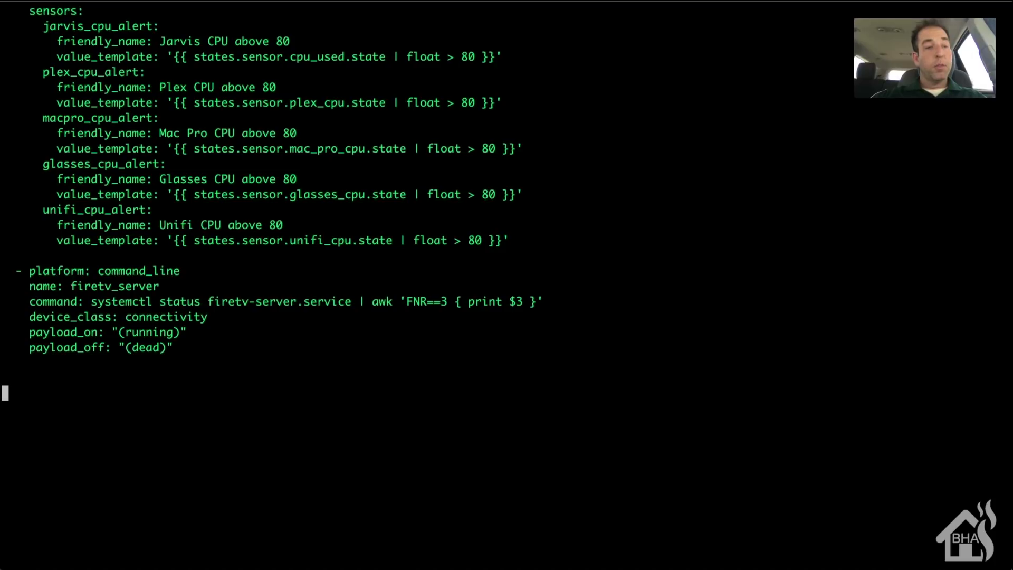
{"action": "key", "text": "Up"}
{"action": "key", "text": "Up"}
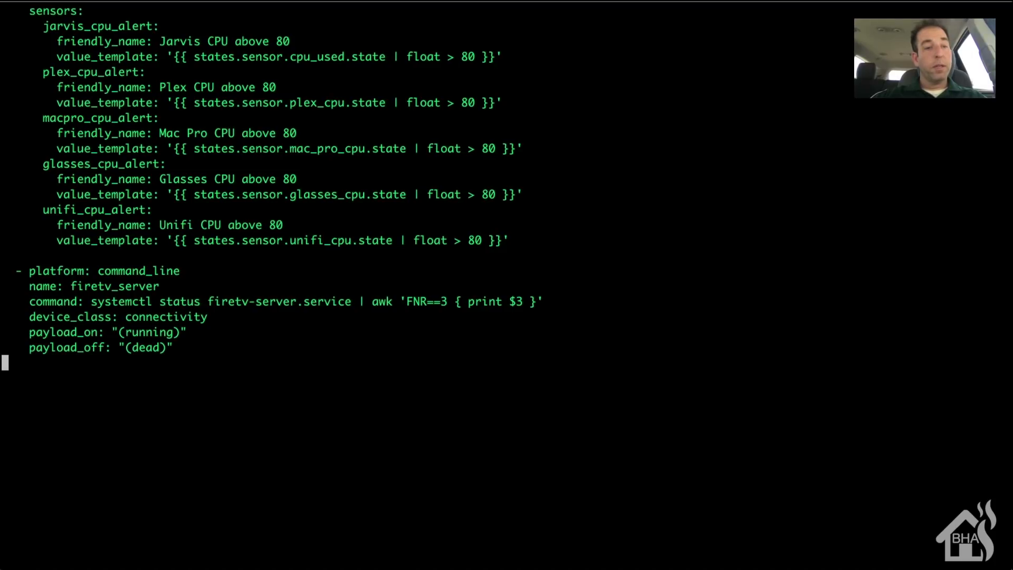
{"action": "key", "text": "i"}
{"action": "key", "text": "Return"}
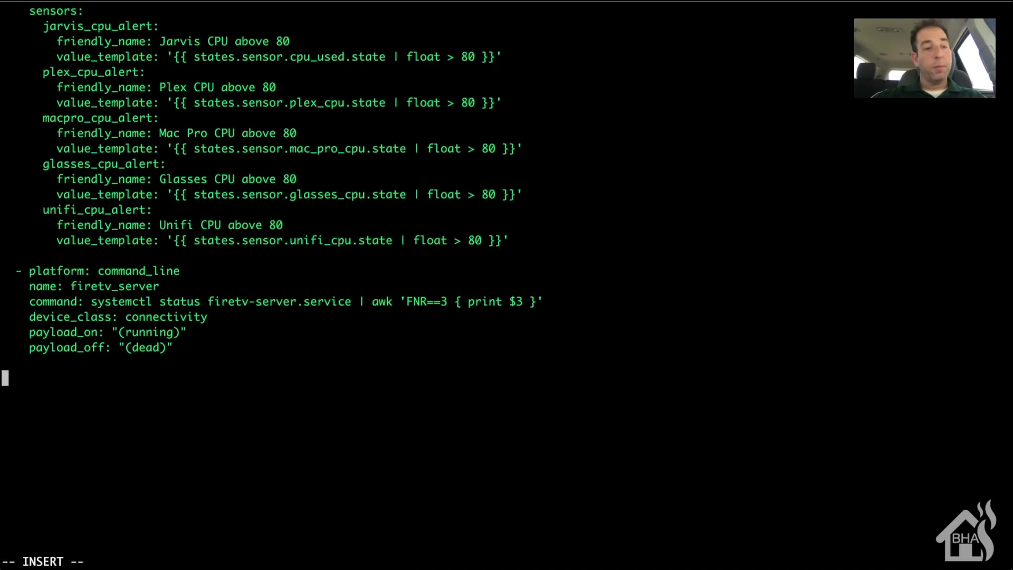
Step: Add a command_line platform named Amazon Dash with command systemctl status amazon-dash.service | awk 'FNR==3 {print $3}'
{"action": "type", "text": "- plat"}
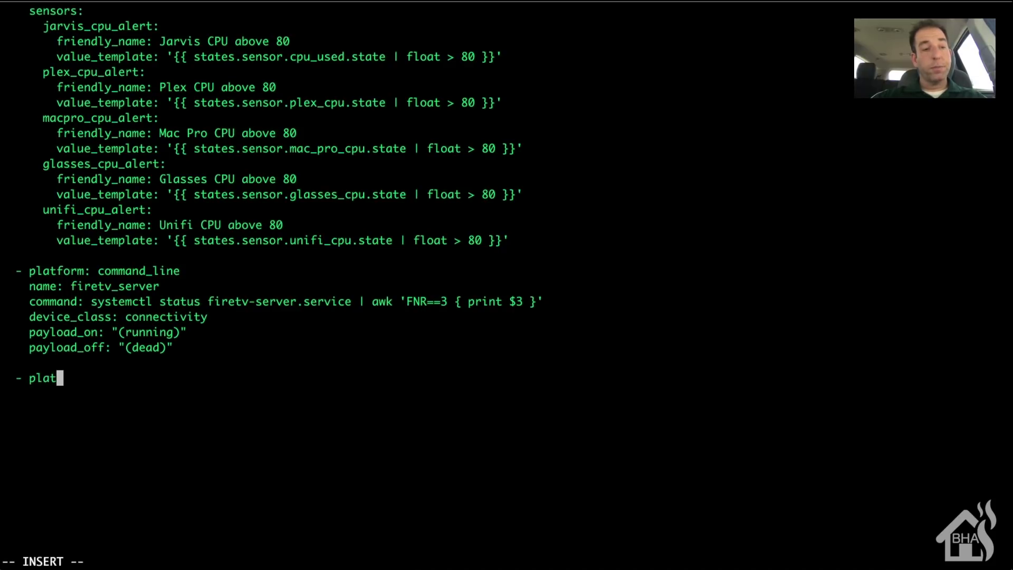
{"action": "type", "text": "form: co"}
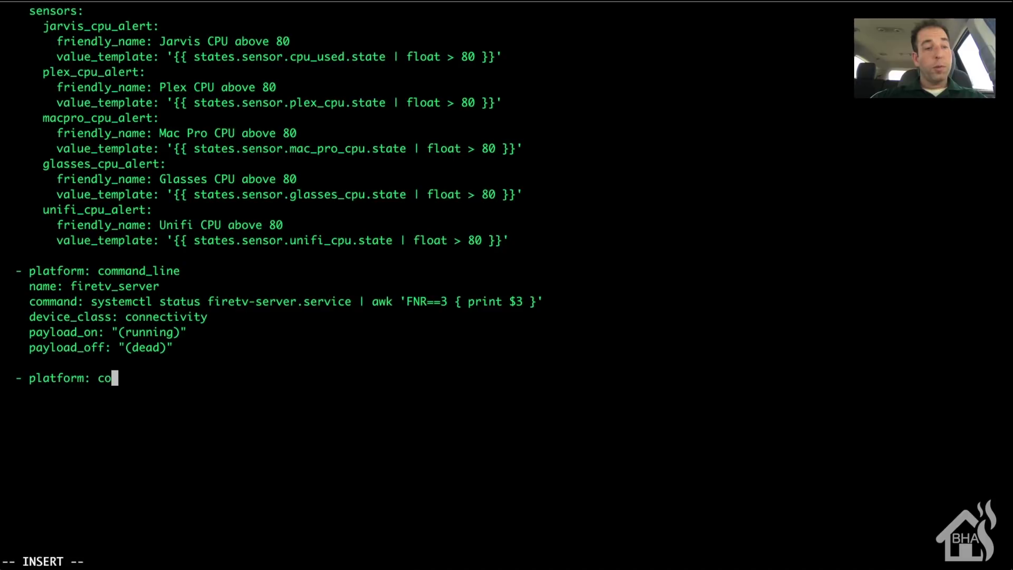
{"action": "type", "text": "mmand_l"}
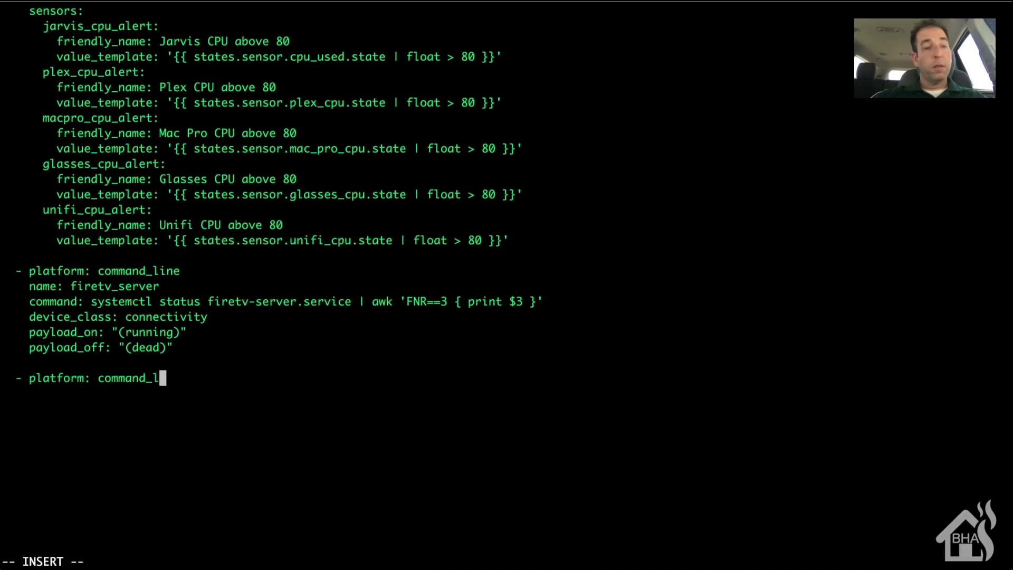
{"action": "type", "text": "ine"}
{"action": "key", "text": "Return"}
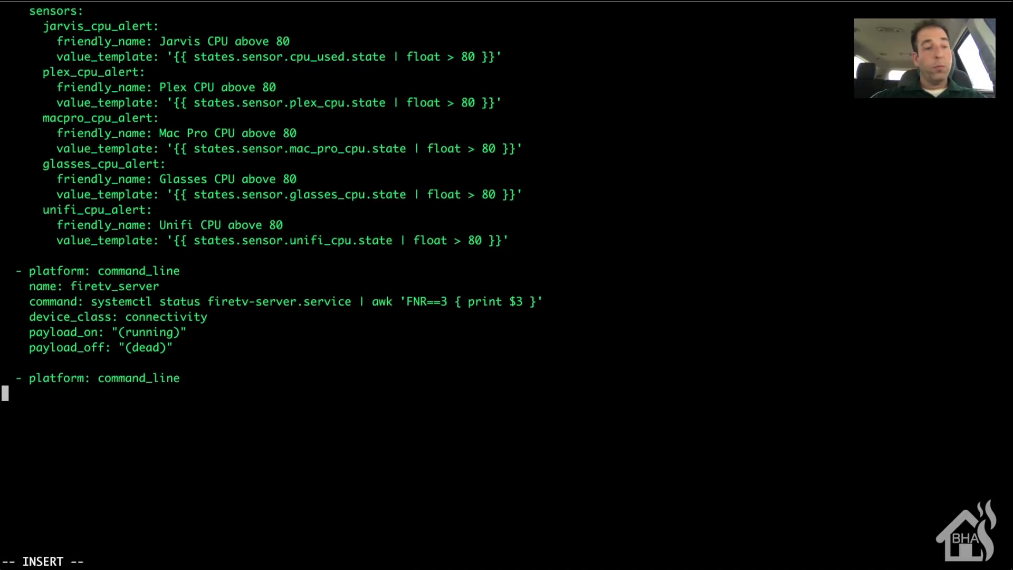
{"action": "type", "text": "name: "}
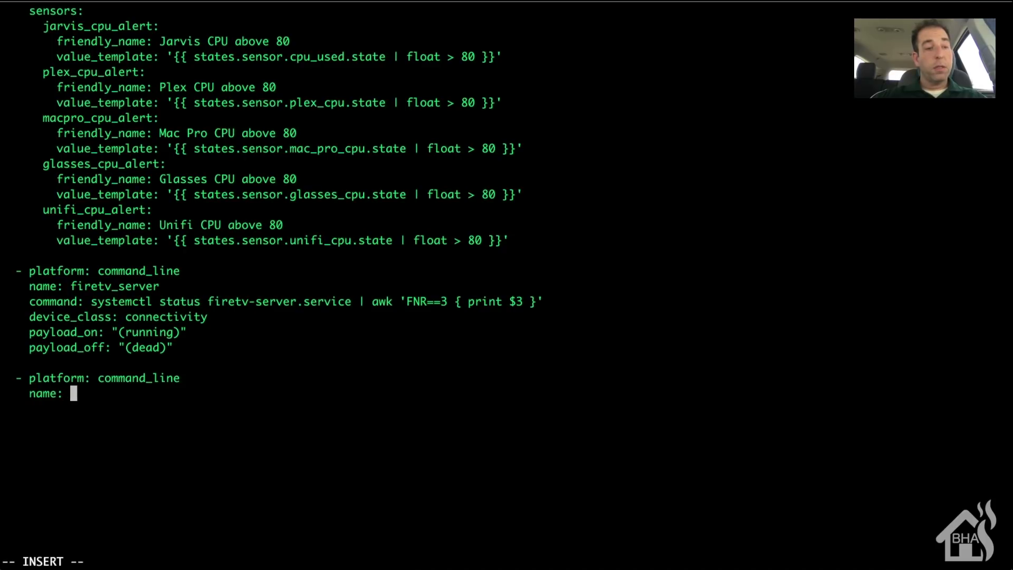
{"action": "type", "text": "Amazo"}
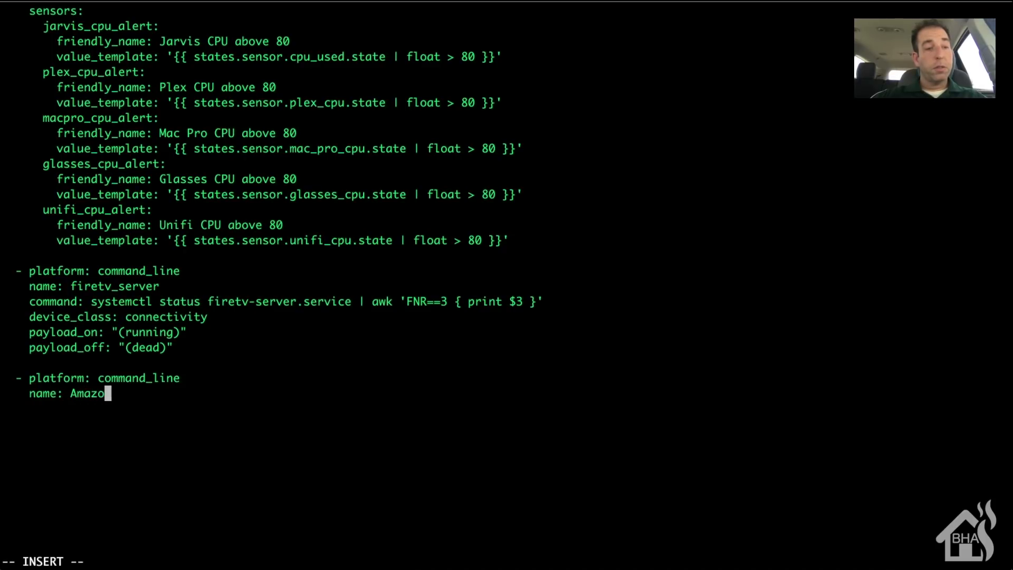
{"action": "type", "text": "n Dash"}
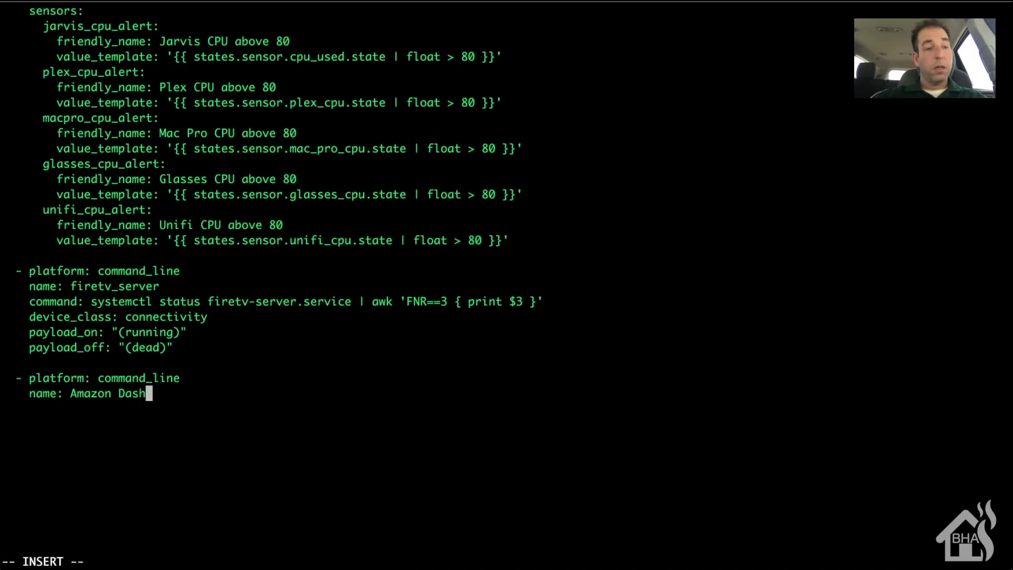
{"action": "key", "text": "Return"}
{"action": "type", "text": "command:"}
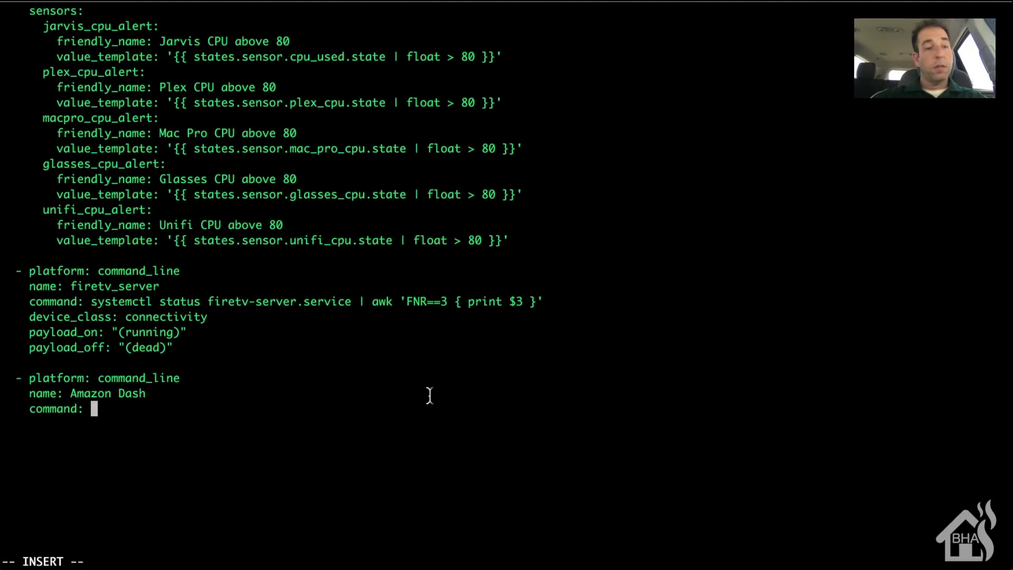
{"action": "type", "text": "syste"}
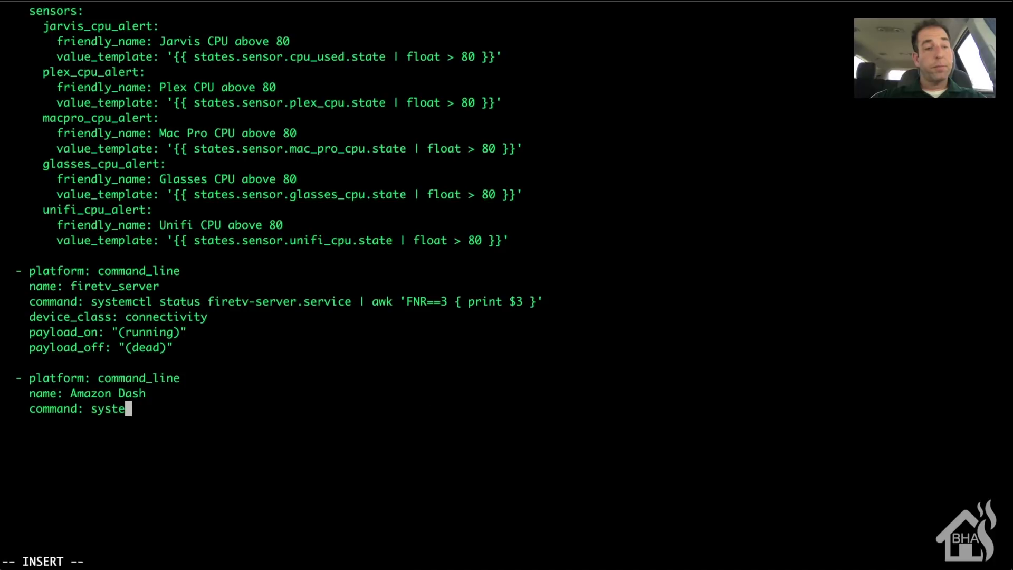
{"action": "type", "text": "mctl stat"}
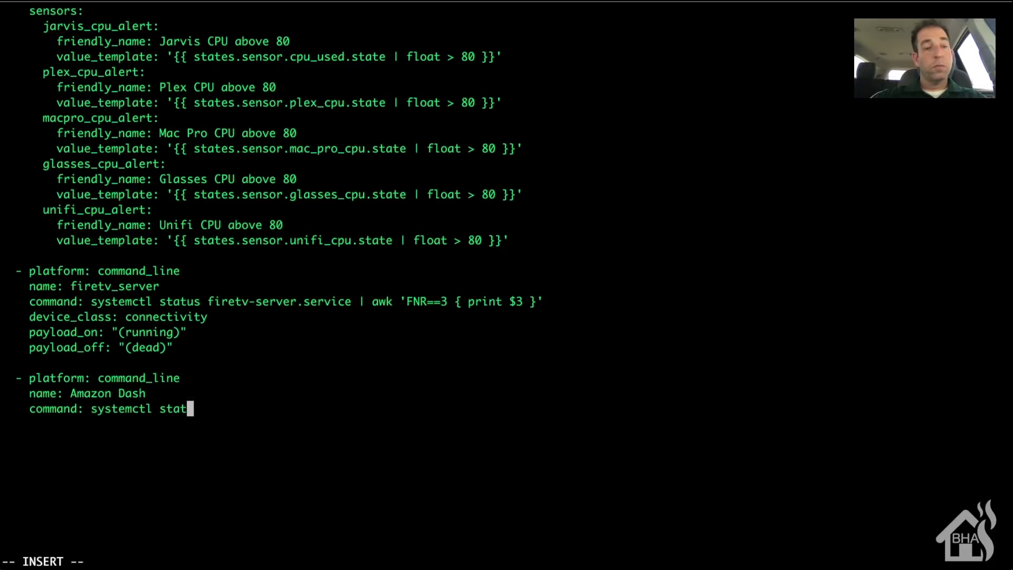
{"action": "type", "text": "us a"}
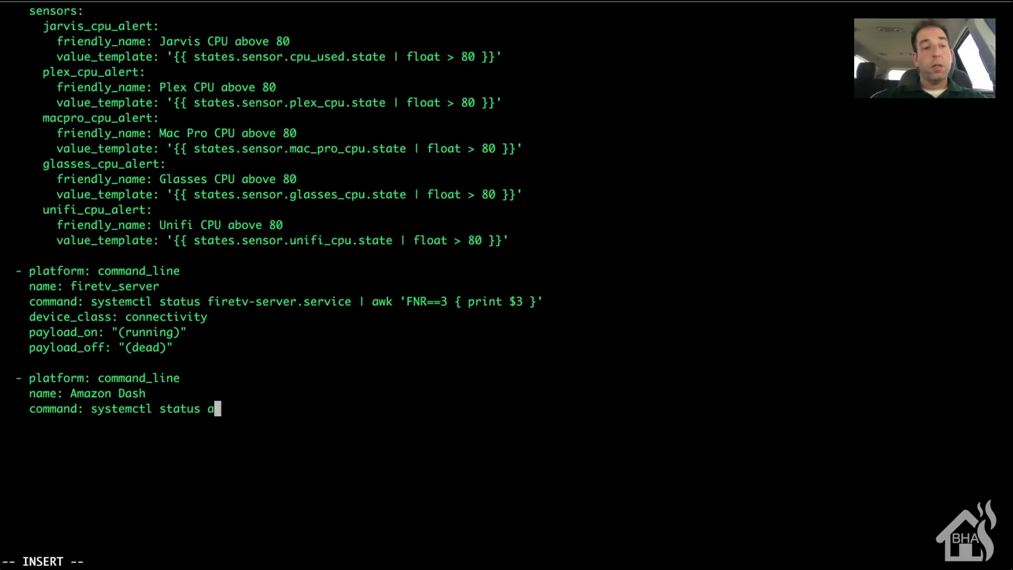
{"action": "type", "text": "mazon-dash"}
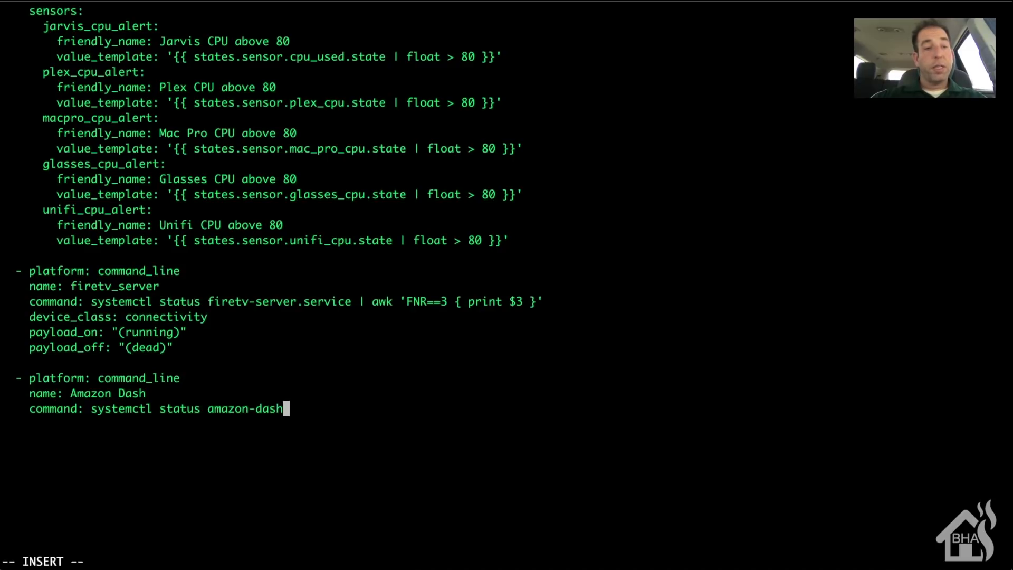
{"action": "type", "text": ".service"}
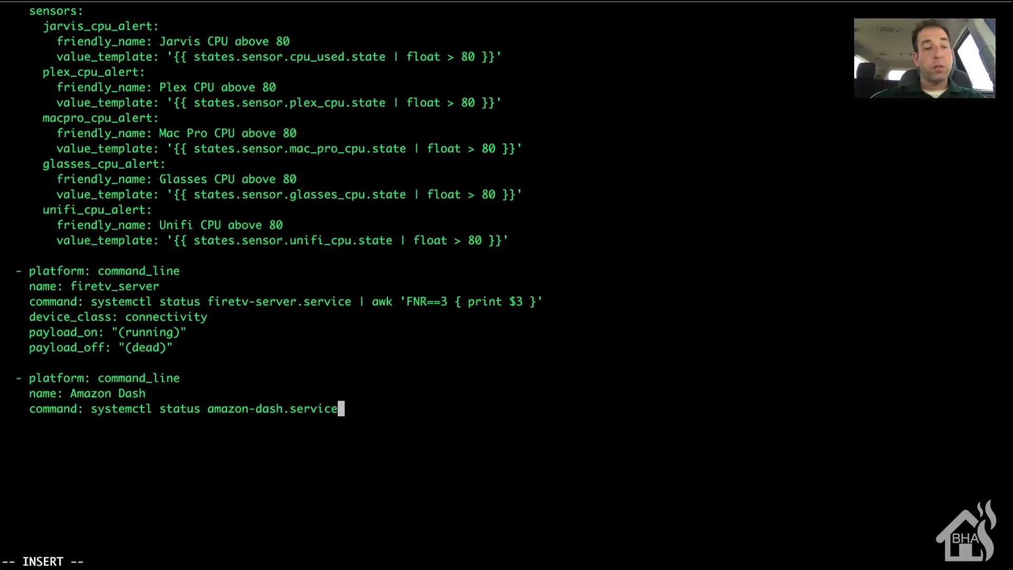
{"action": "type", "text": " | awk 'FNR"}
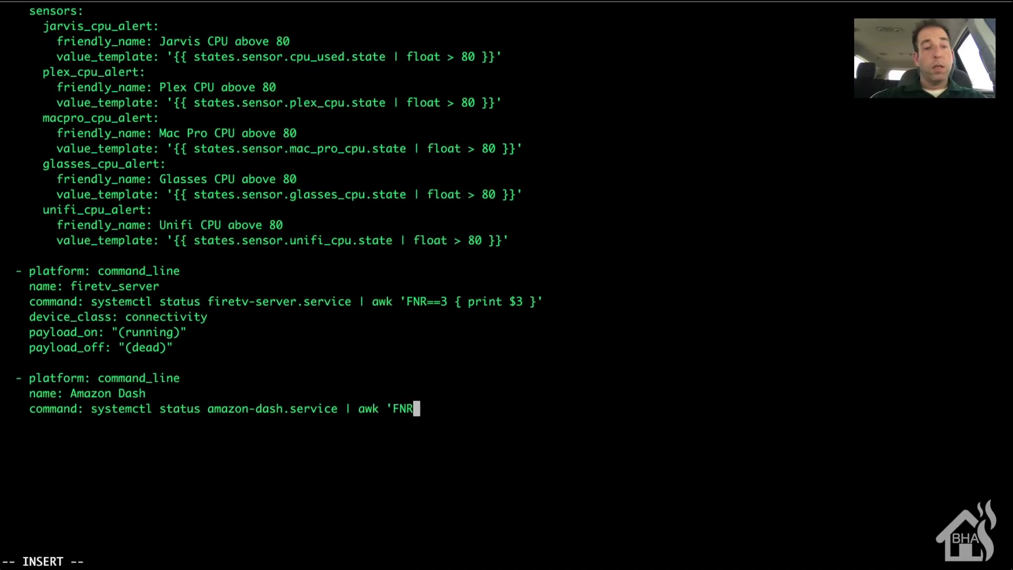
{"action": "type", "text": "==3"}
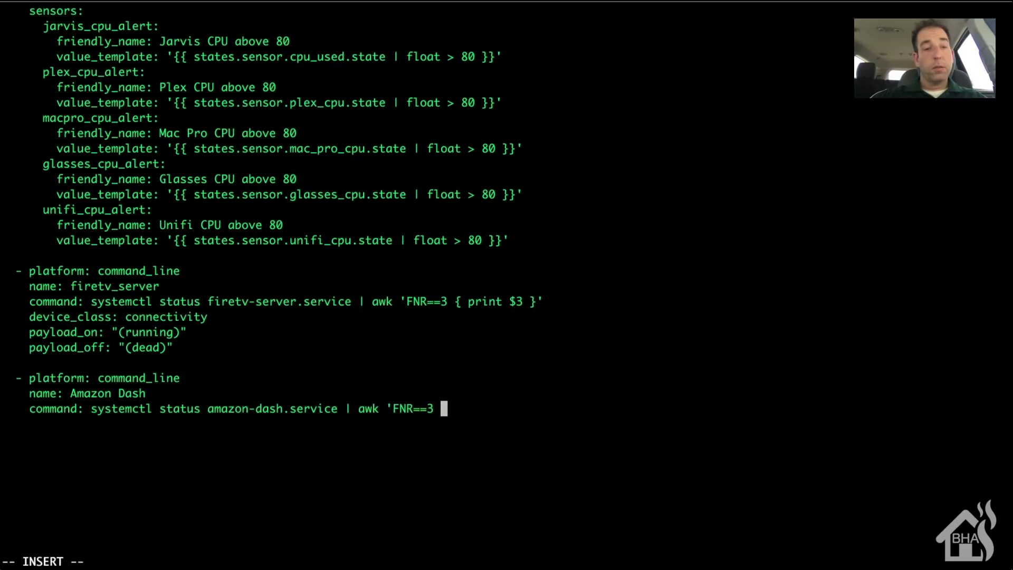
{"action": "type", "text": " {print"}
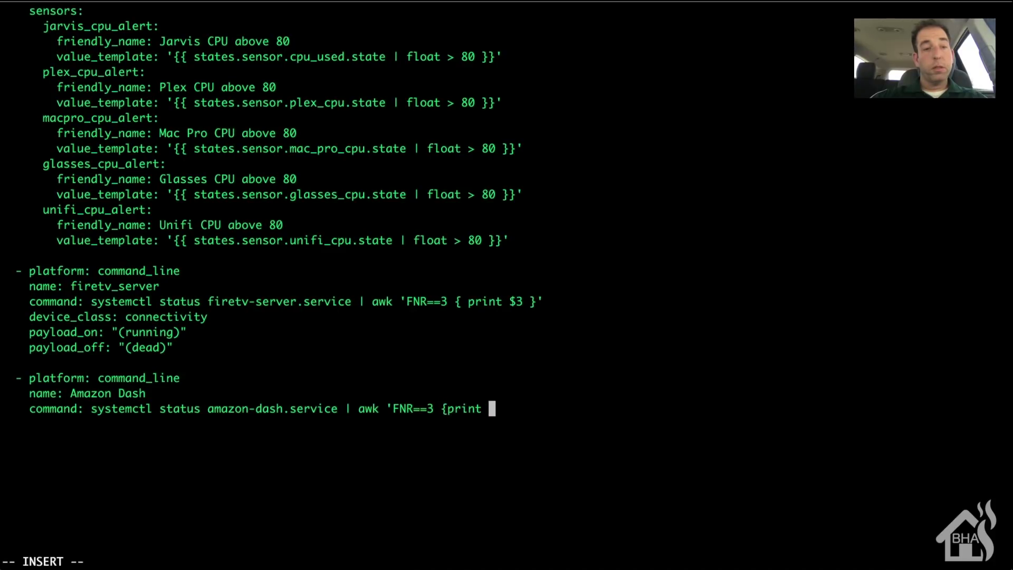
{"action": "type", "text": " $3}'"}
Step: Add device_class: connectivity, payload_on: "(running)" and payload_off: "(dead)", then enter :wq!
{"action": "key", "text": "Return"}
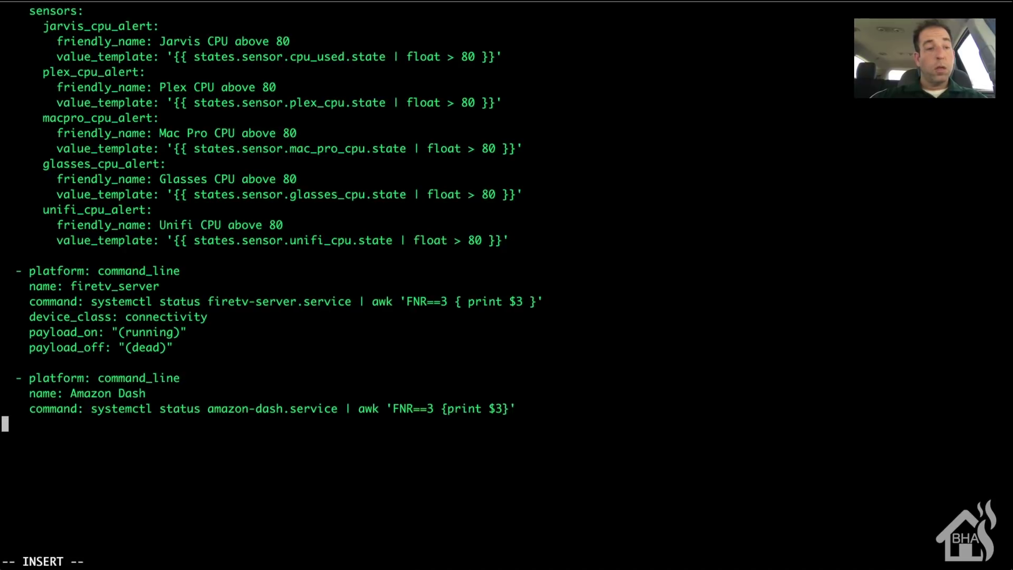
{"action": "type", "text": "devi"}
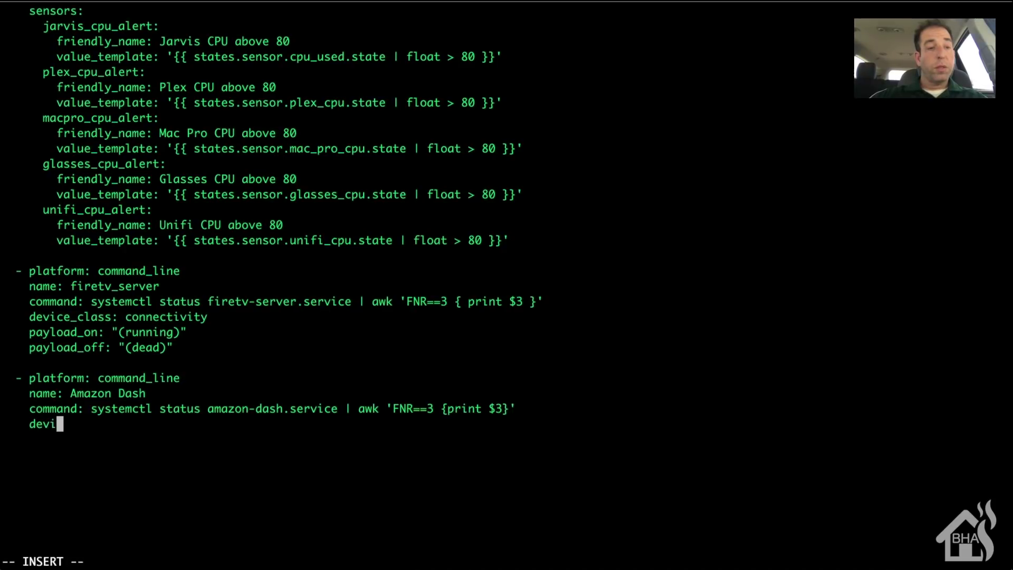
{"action": "type", "text": "ce_clas"}
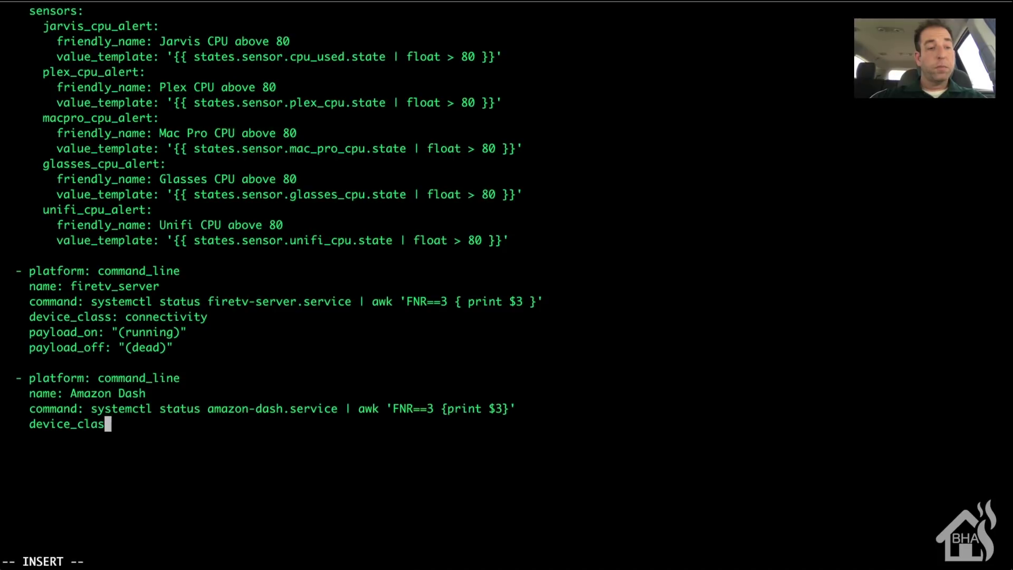
{"action": "type", "text": "s: co"}
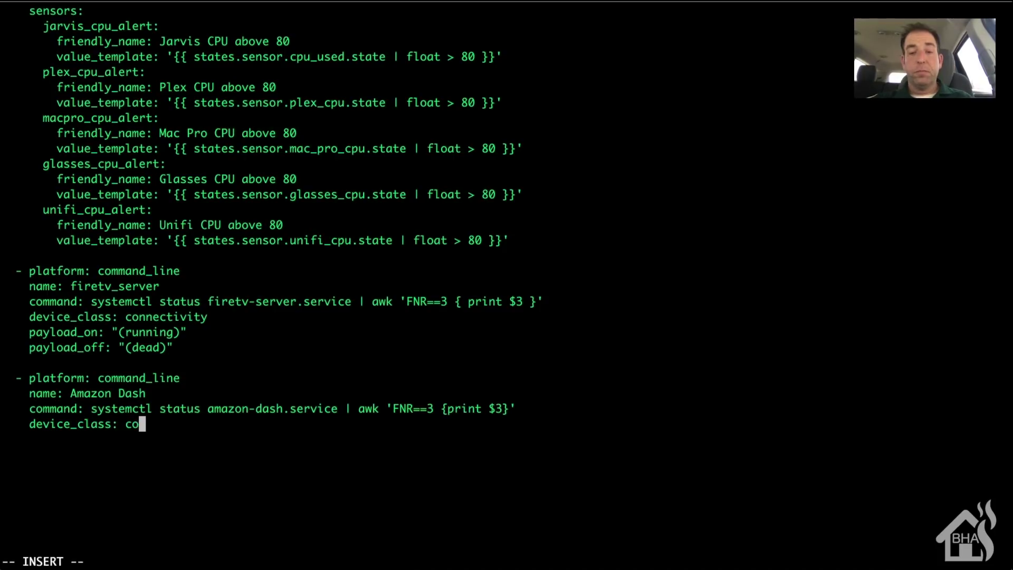
{"action": "type", "text": "nnectivity"}
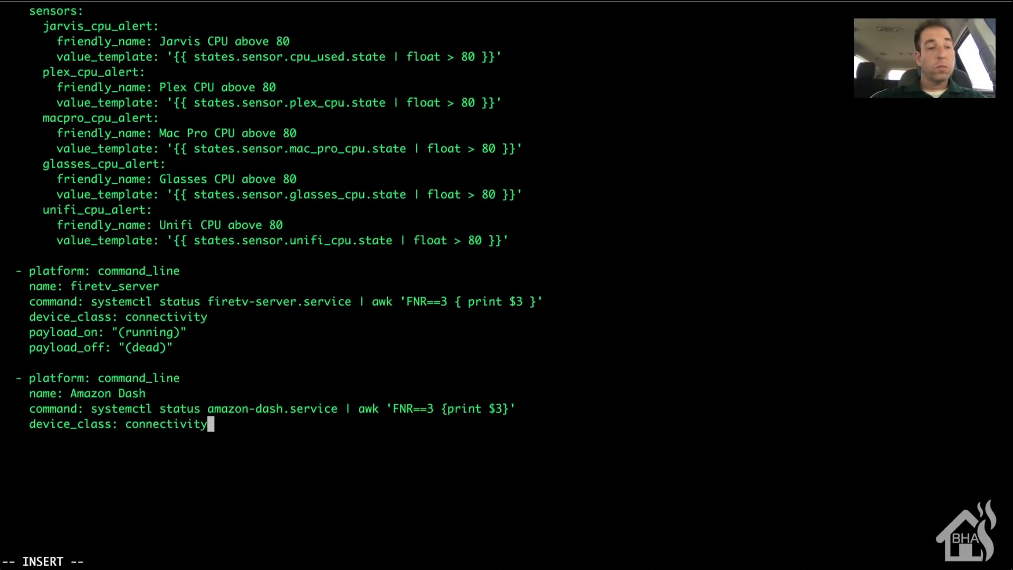
{"action": "key", "text": "Return"}
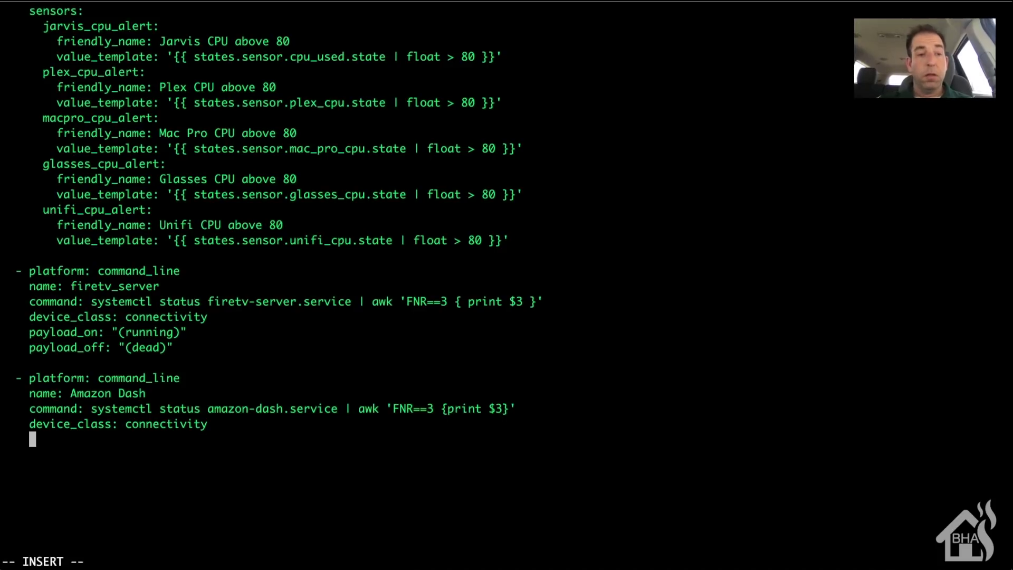
{"action": "type", "text": "payload_on: "}
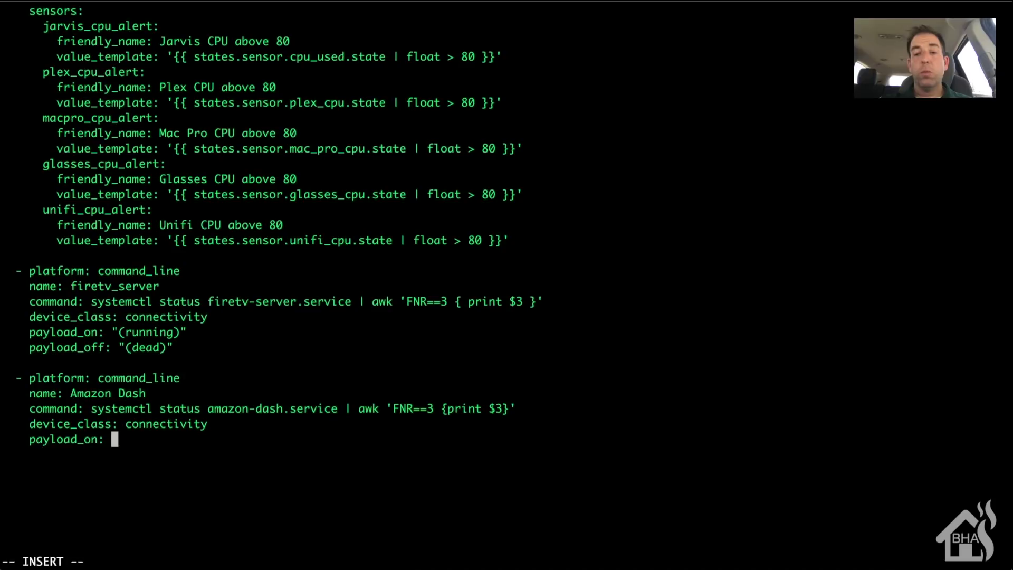
{"action": "type", "text": "\"("}
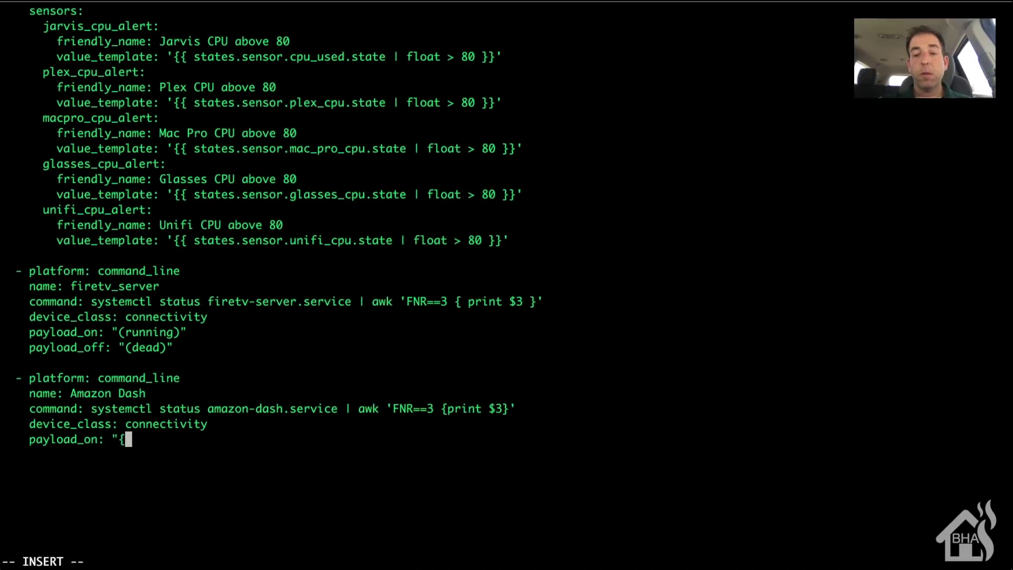
{"action": "type", "text": "running"}
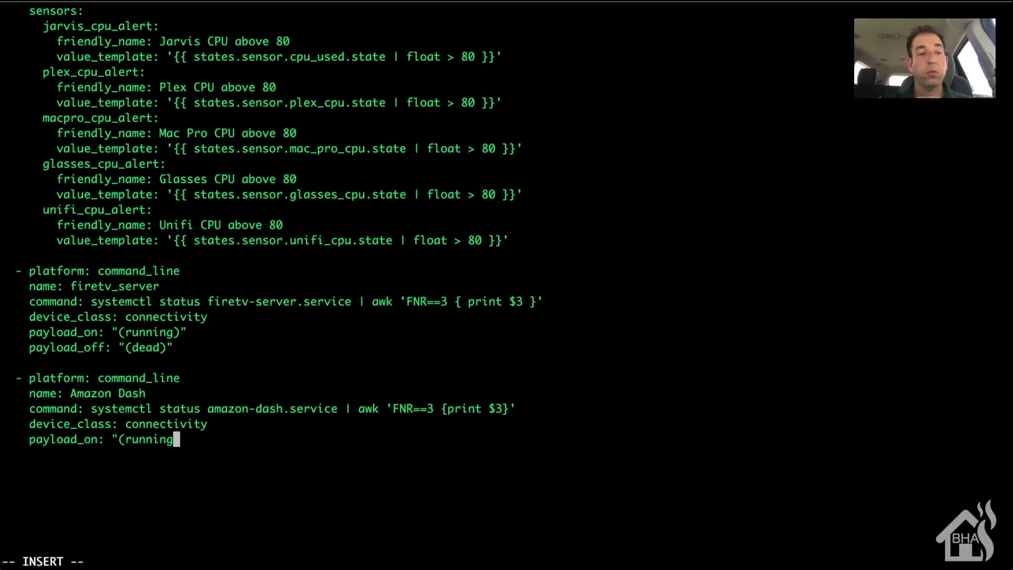
{"action": "type", "text": ")"}
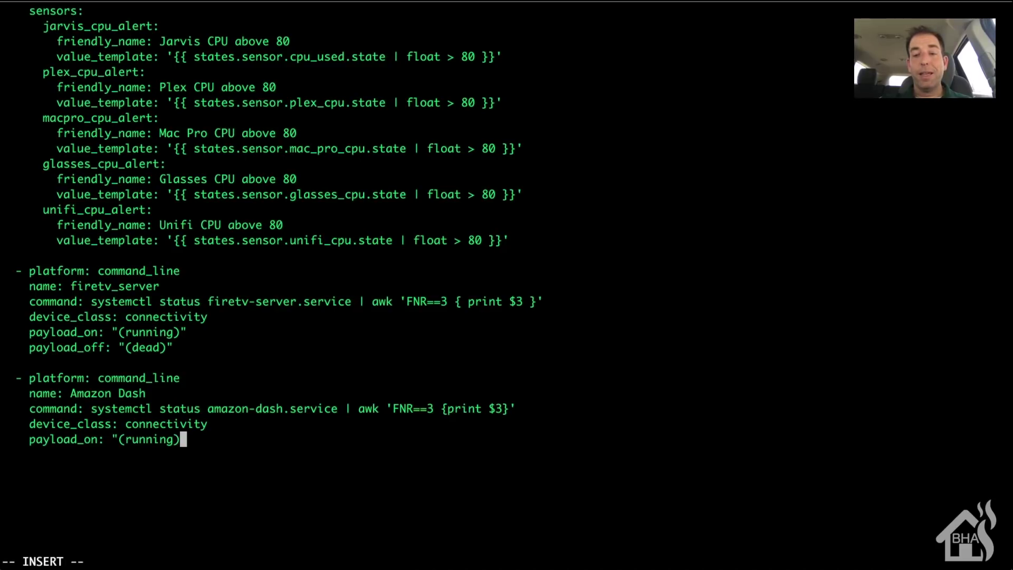
{"action": "type", "text": "\""}
{"action": "key", "text": "Return"}
{"action": "type", "text": "payl"}
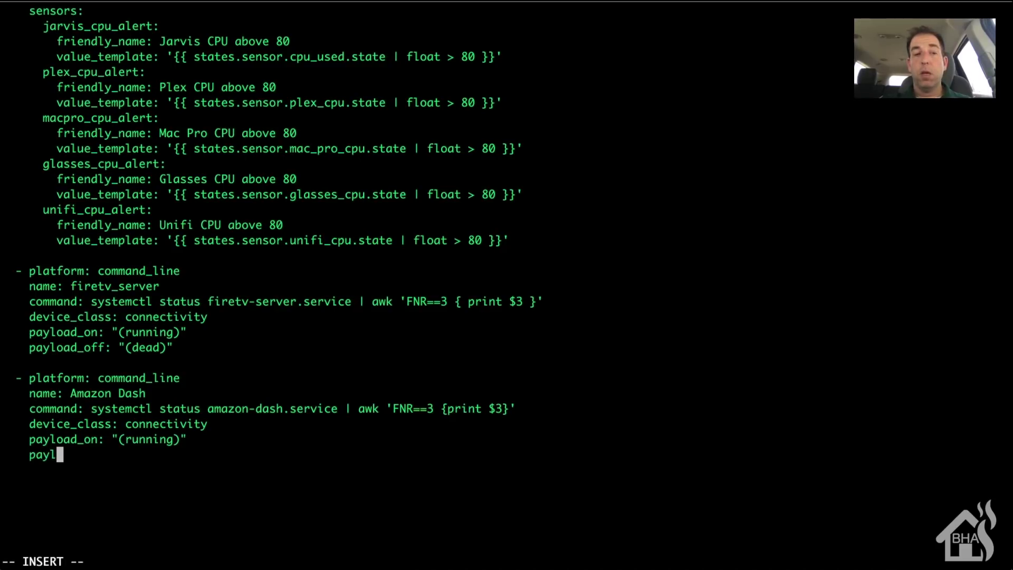
{"action": "type", "text": "oad_off: "}
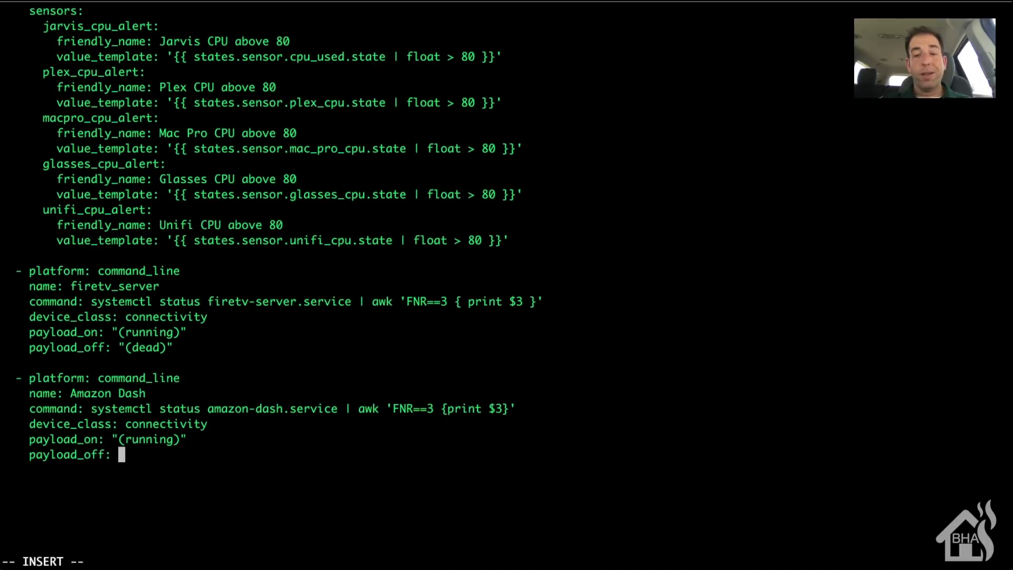
{"action": "type", "text": "\""}
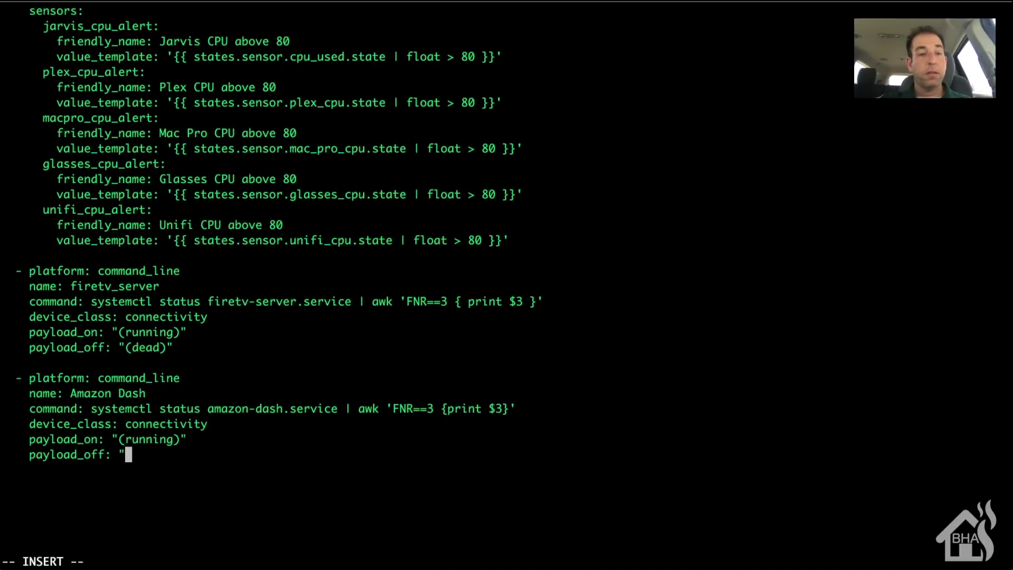
{"action": "type", "text": "(dea"}
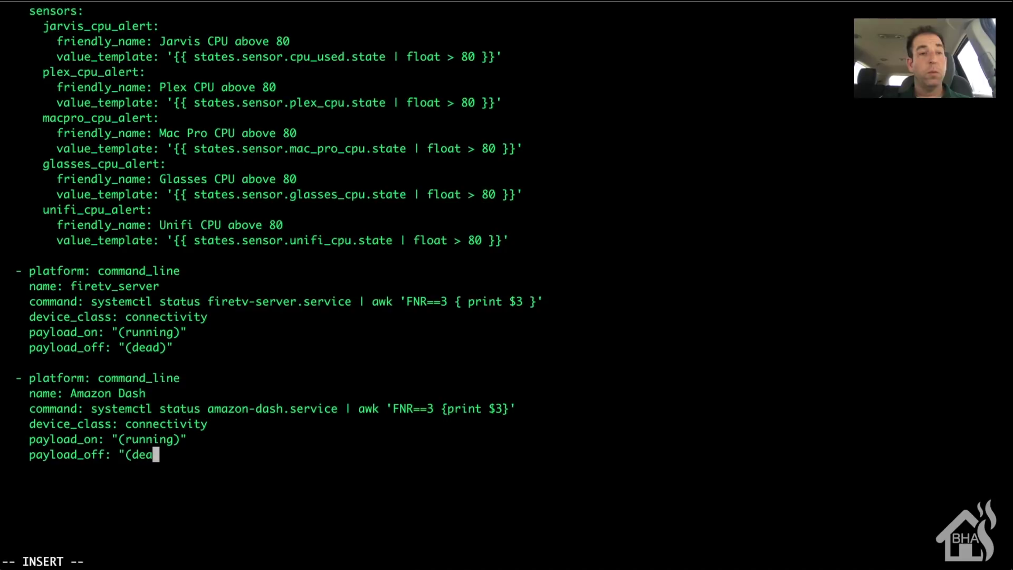
{"action": "type", "text": "d_\""}
{"action": "key", "text": "BackSpace"}
{"action": "key", "text": "BackSpace"}
{"action": "type", "text": ")\""}
{"action": "key", "text": "Escape"}
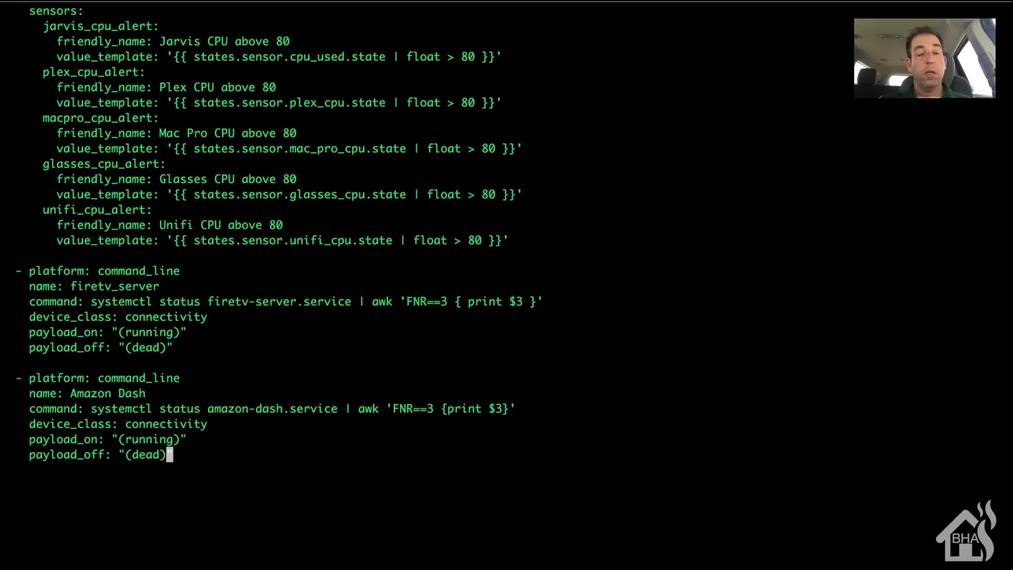
{"action": "type", "text": ":wq"}
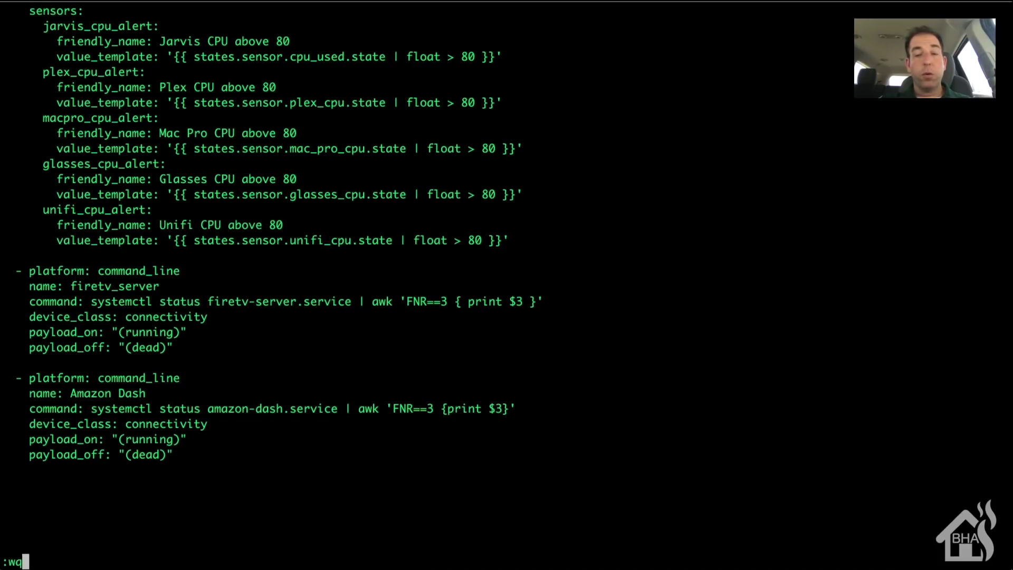
{"action": "type", "text": "!"}
{"action": "key", "text": "Return"}
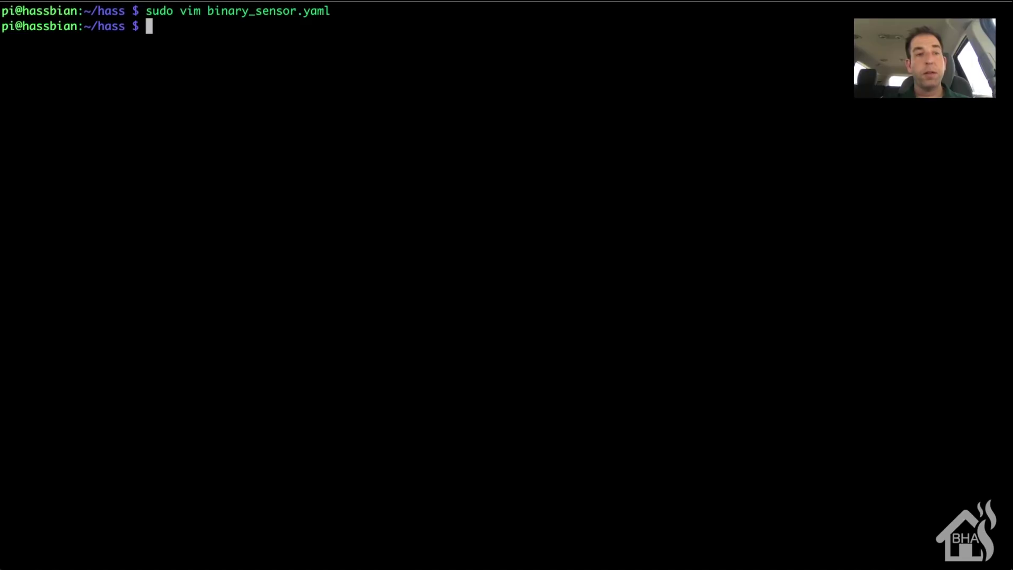
{"action": "type", "text": "sudo syset"}
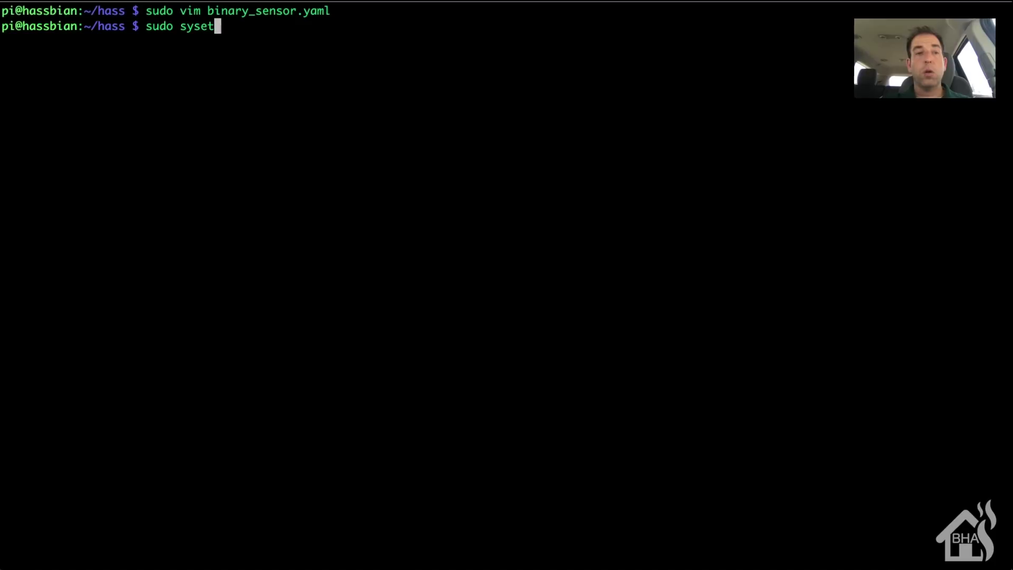
{"action": "key", "text": "BackSpace"}
{"action": "key", "text": "BackSpace"}
{"action": "type", "text": "temctl re"}
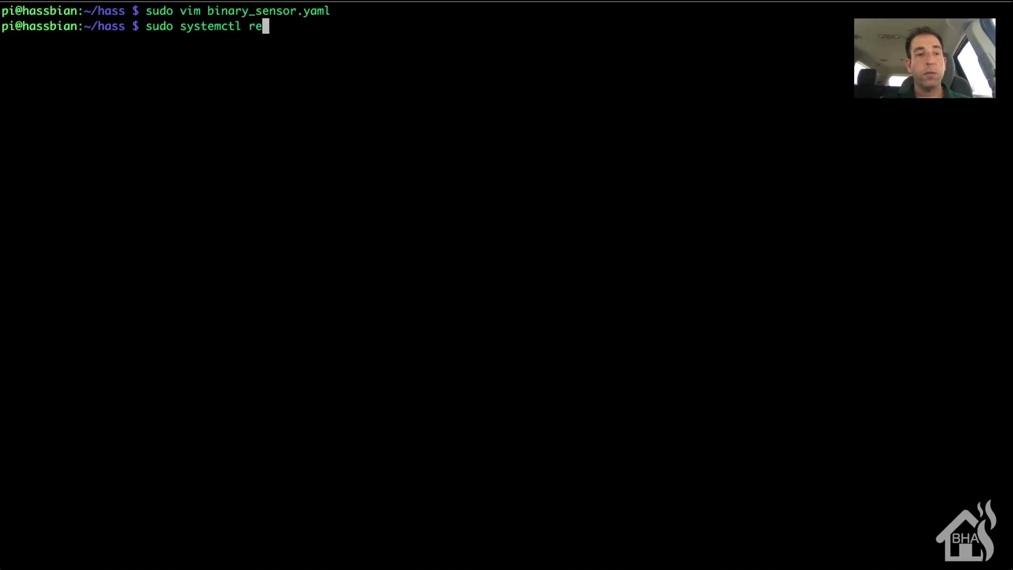
{"action": "type", "text": "start homea"}
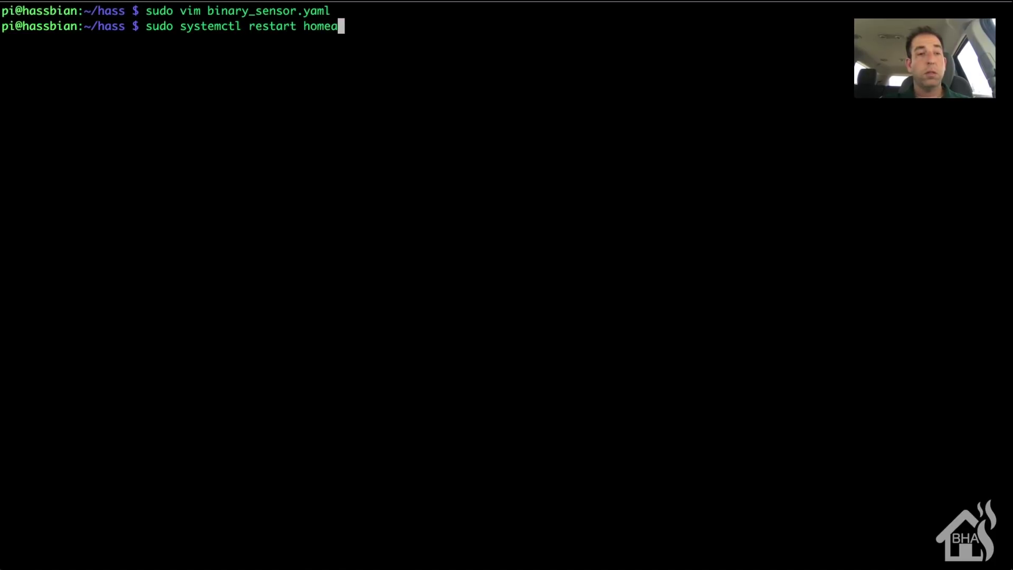
{"action": "key", "text": "BackSpace"}
{"action": "type", "text": "-a"}
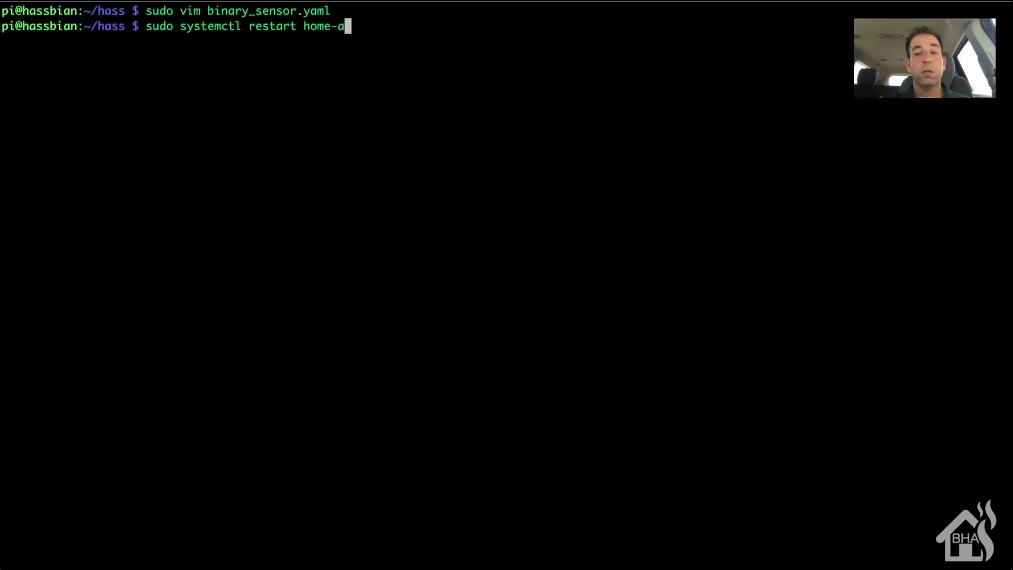
{"action": "type", "text": "ss"}
{"action": "key", "text": "Tab"}
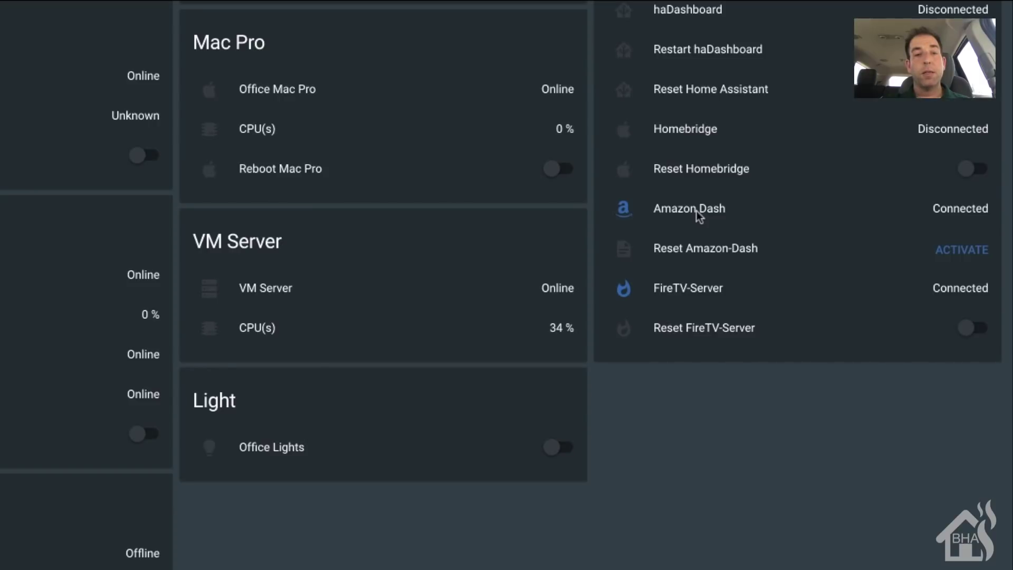
{"action": "left_click", "coordinate": [670, 209]}
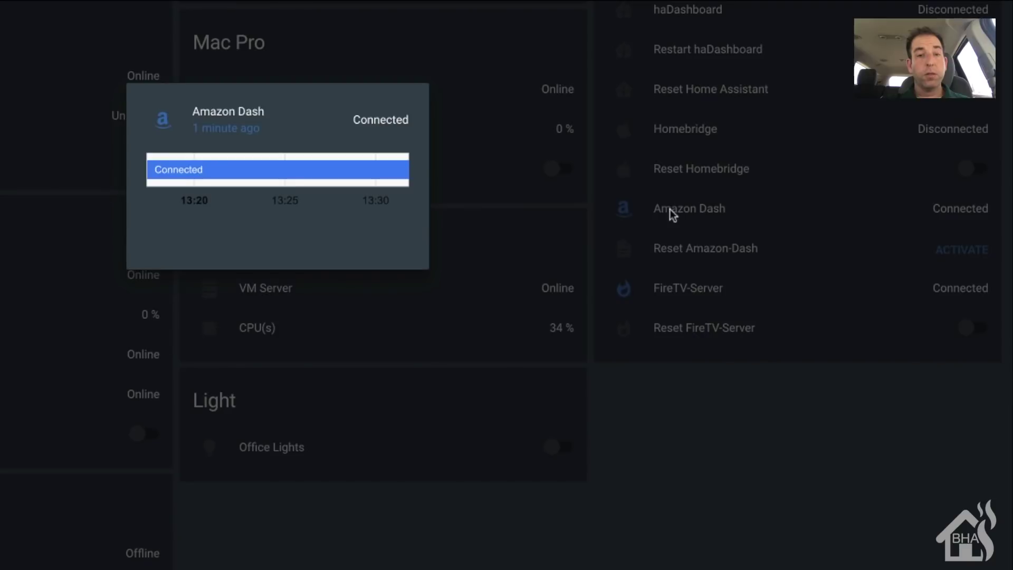